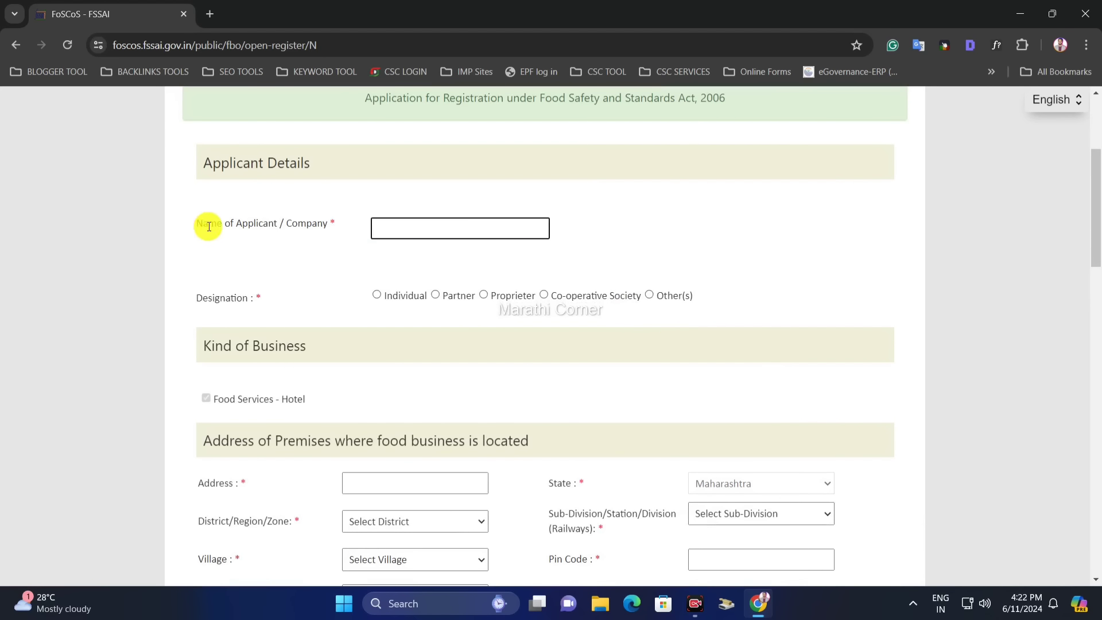
Review the applicant name requirement and the applicant details labels.
drag(286, 224, 336, 226)
click(336, 226)
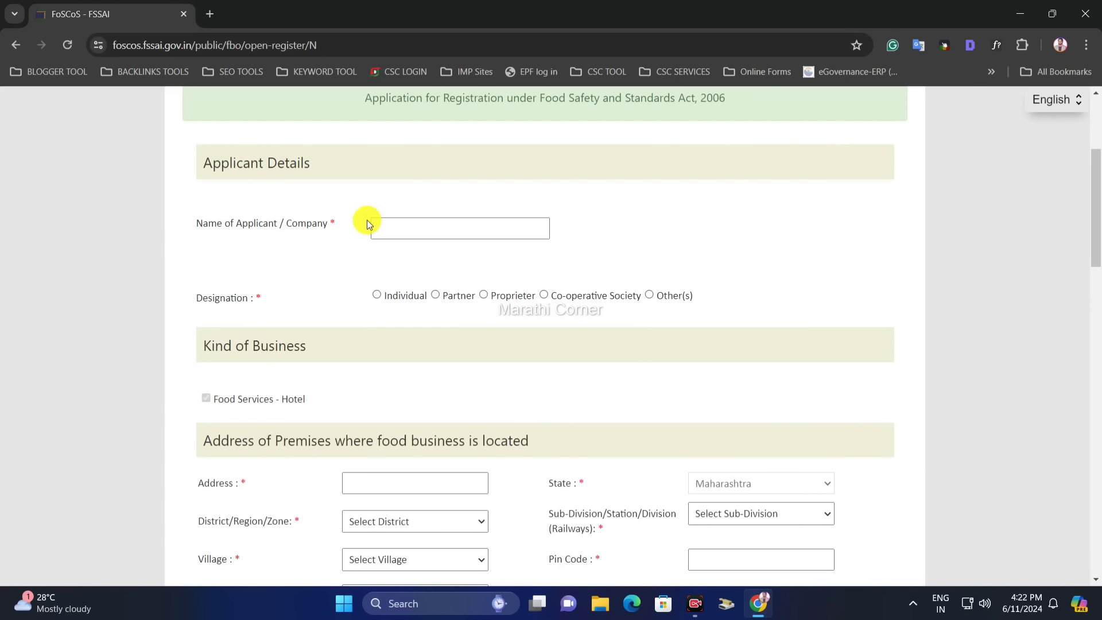
click(485, 227)
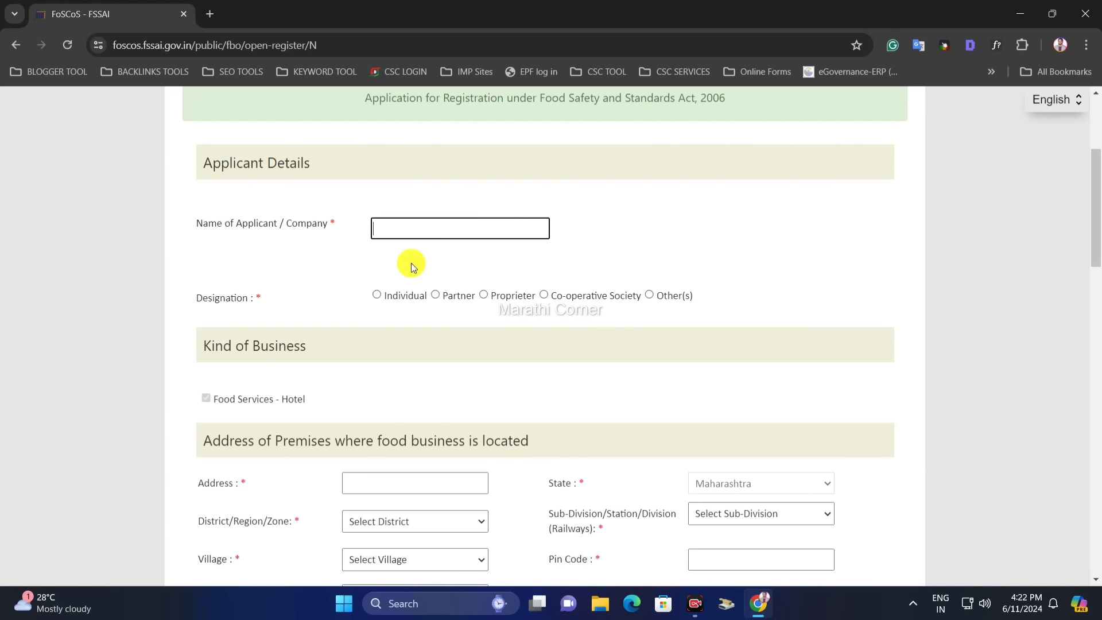
drag(191, 302, 227, 303)
click(264, 301)
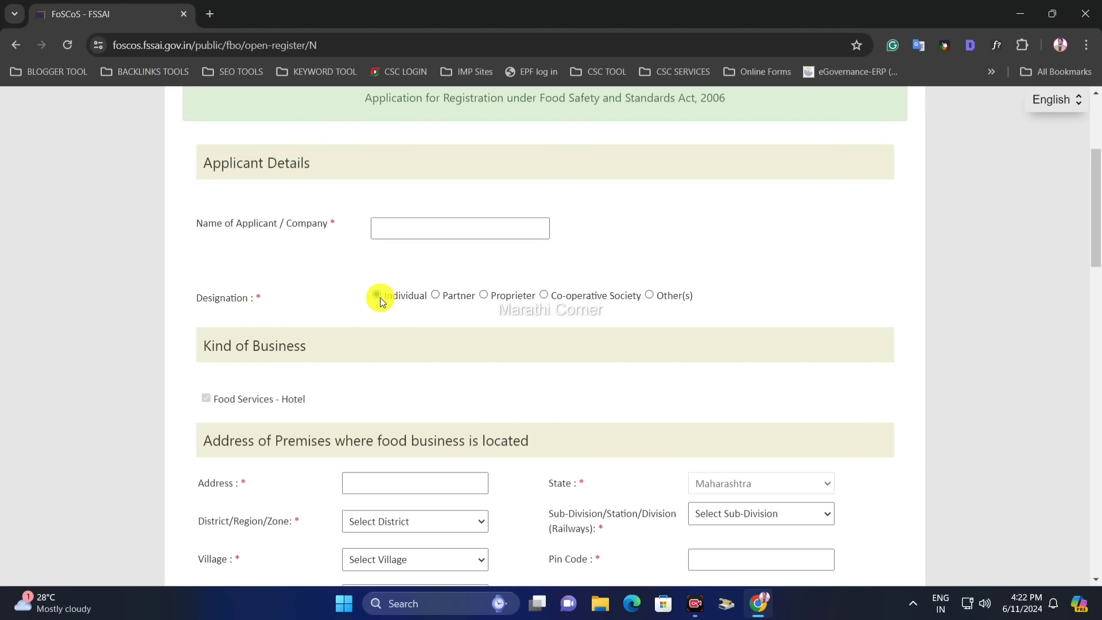
Try the Partner, Proprieter and Other(s) designations, then settle on Individual.
click(435, 294)
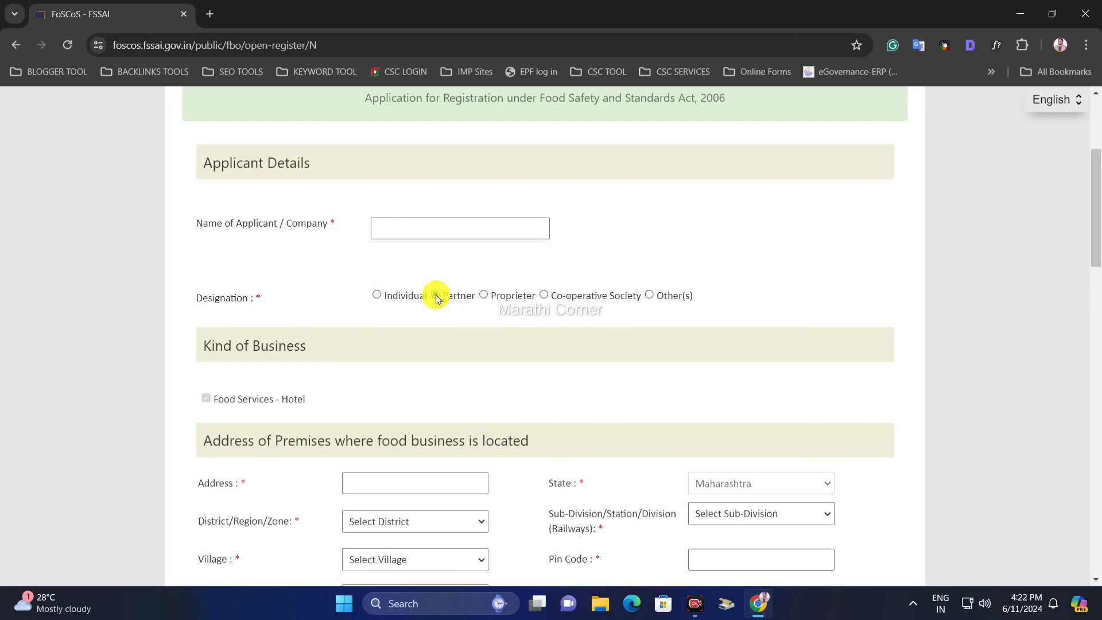
click(483, 294)
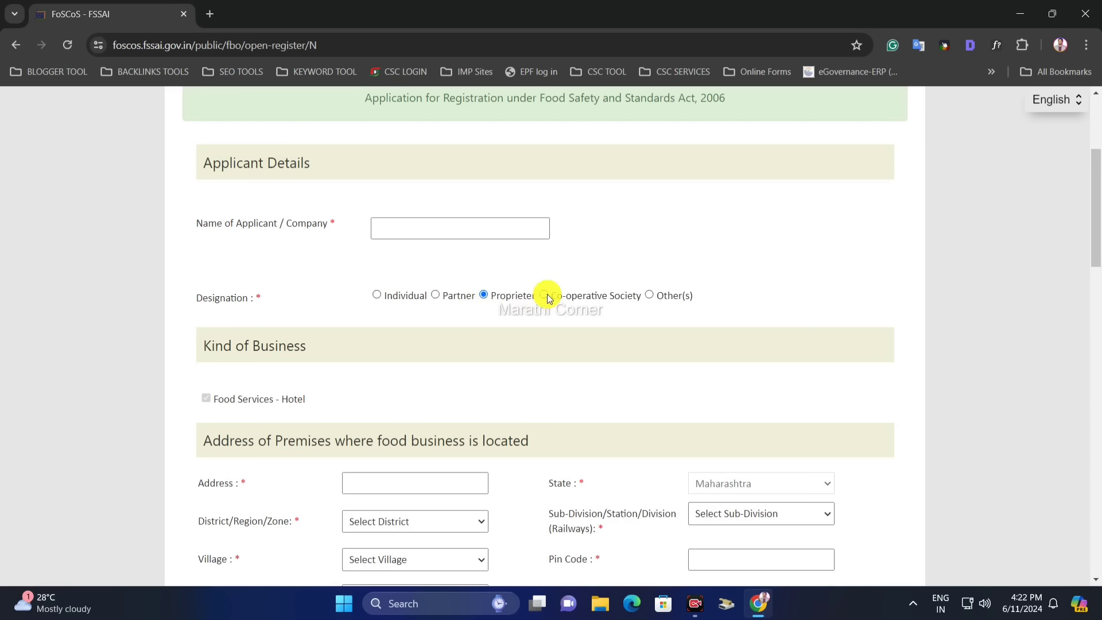
click(649, 295)
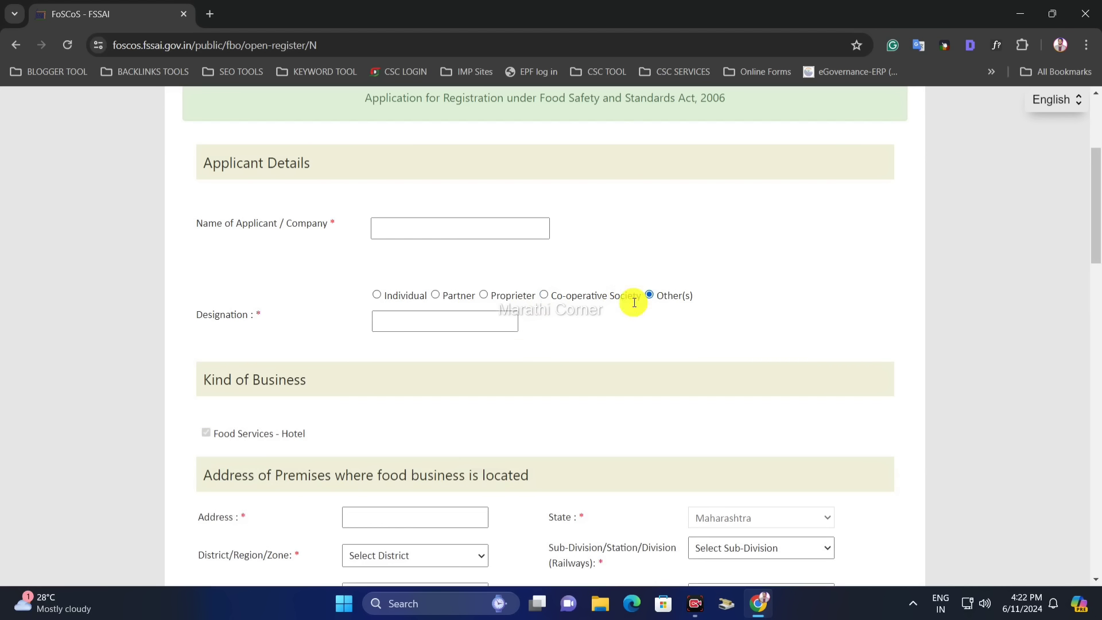
click(378, 295)
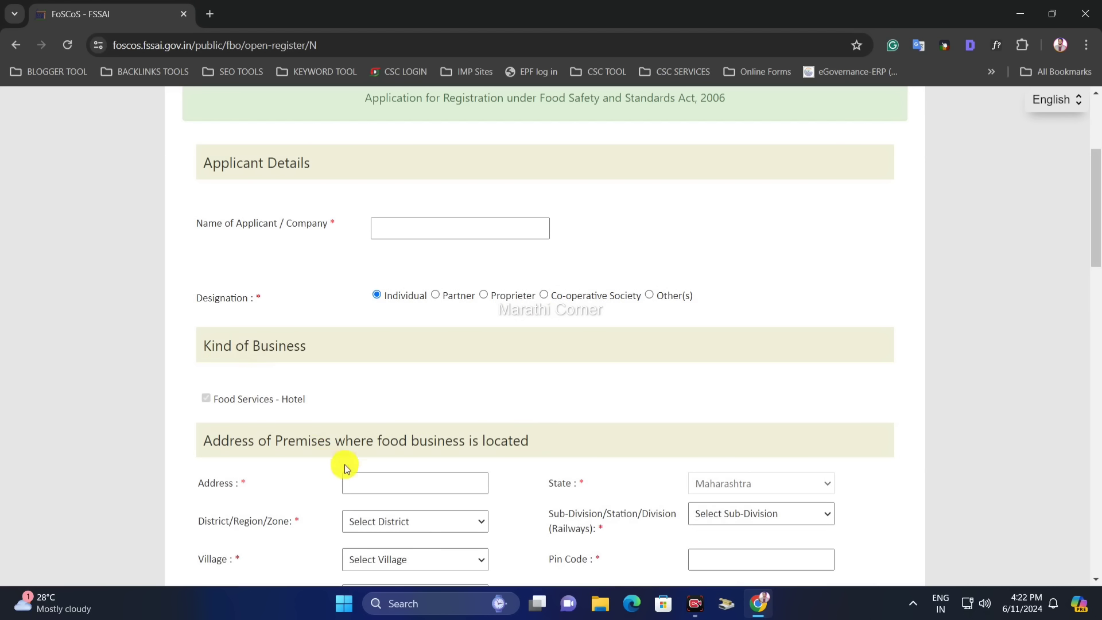
drag(211, 440, 505, 454)
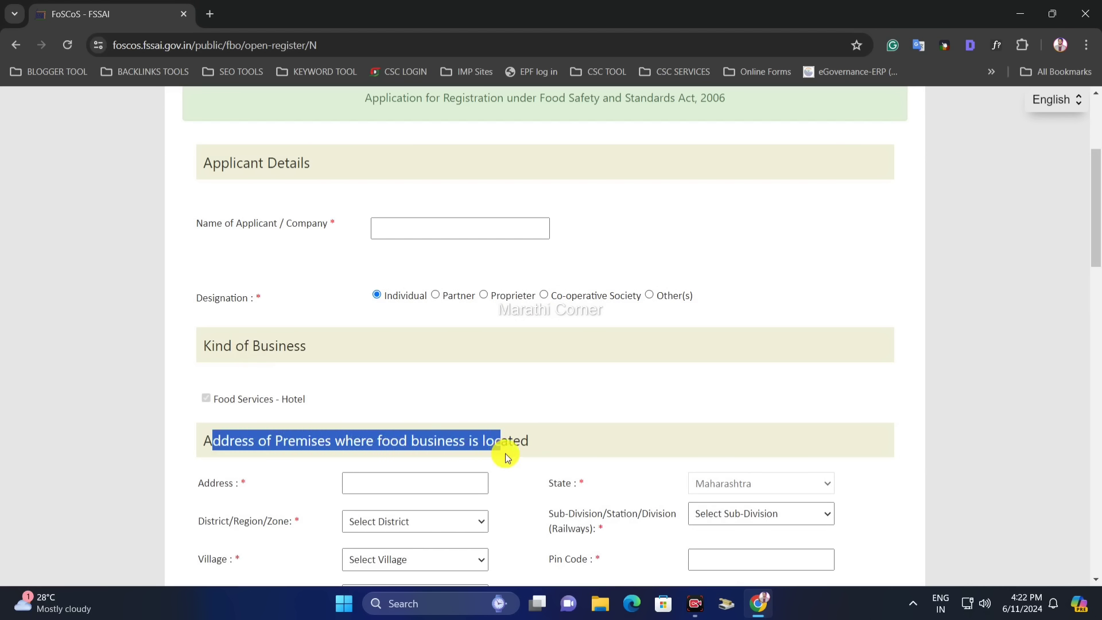
Scroll to the premises address and set its district to Pune.
click(538, 446)
scroll(479, 416, down, 1)
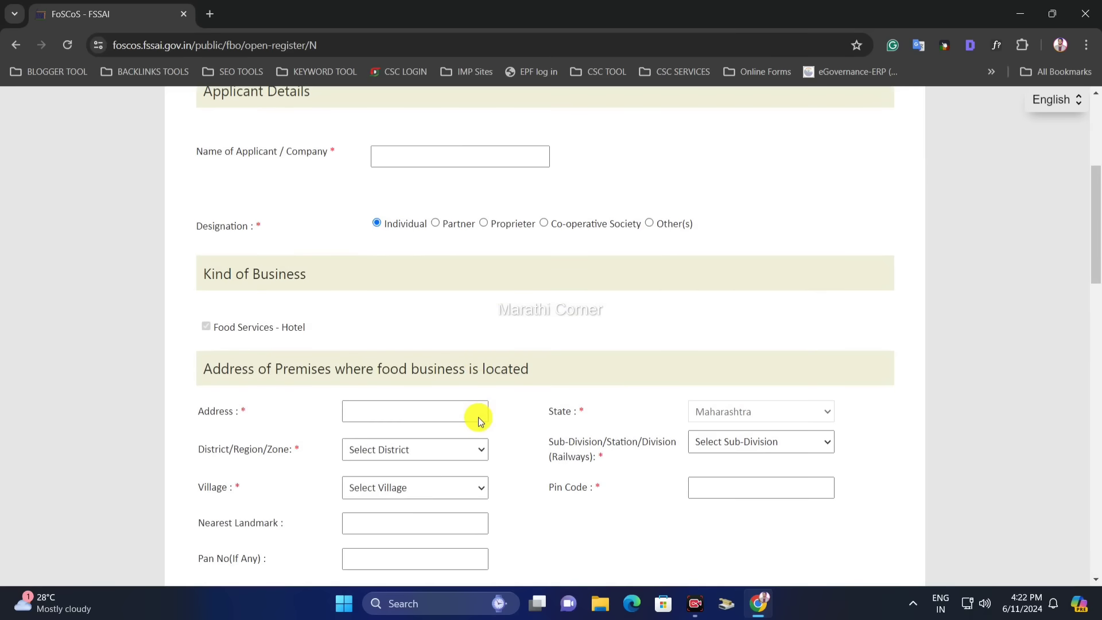
click(477, 415)
scroll(477, 415, down, 1)
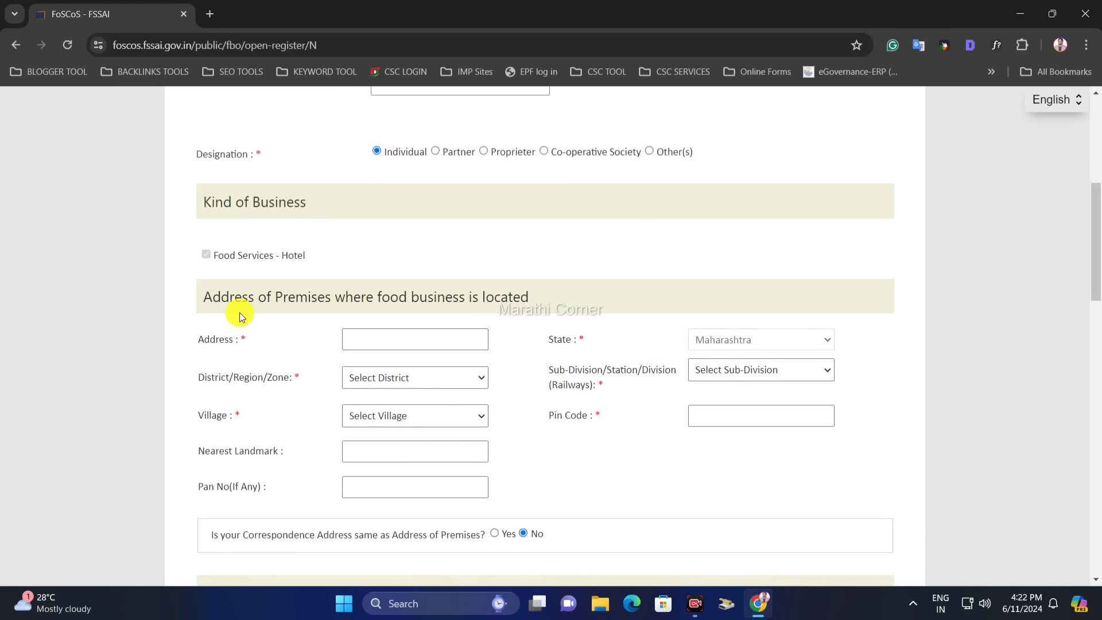
click(393, 338)
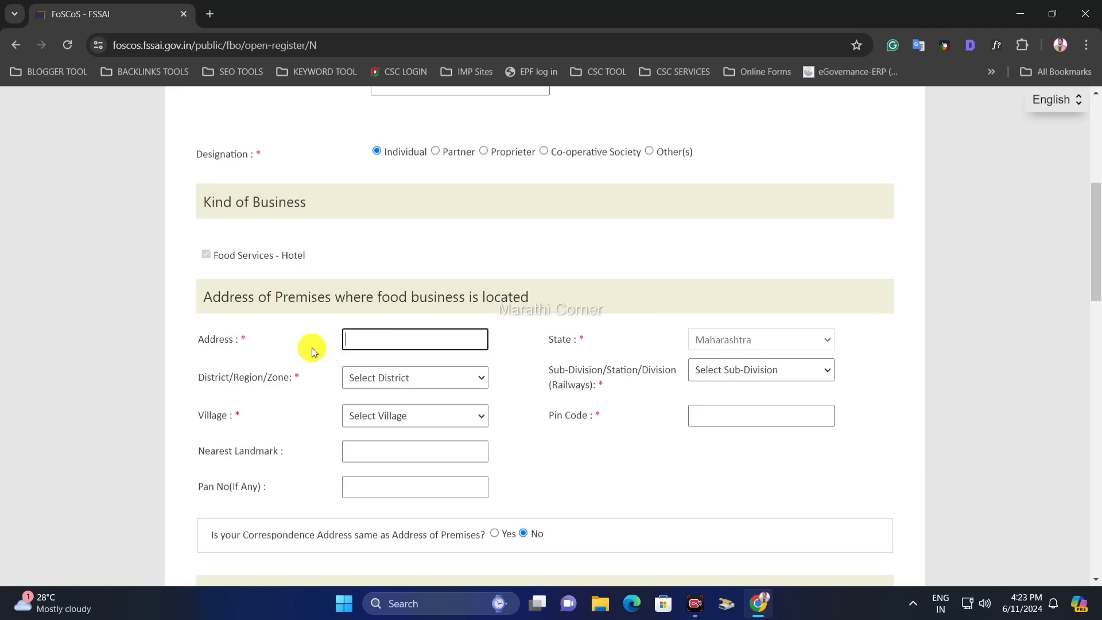
click(424, 343)
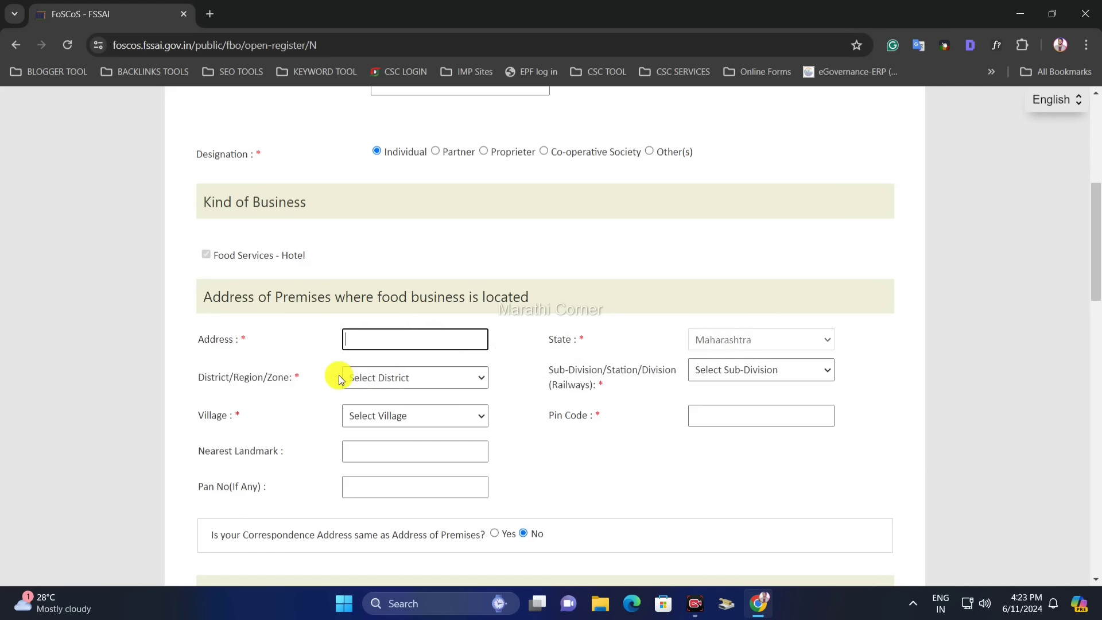
click(384, 377)
key(p)
key(p)
key(p)
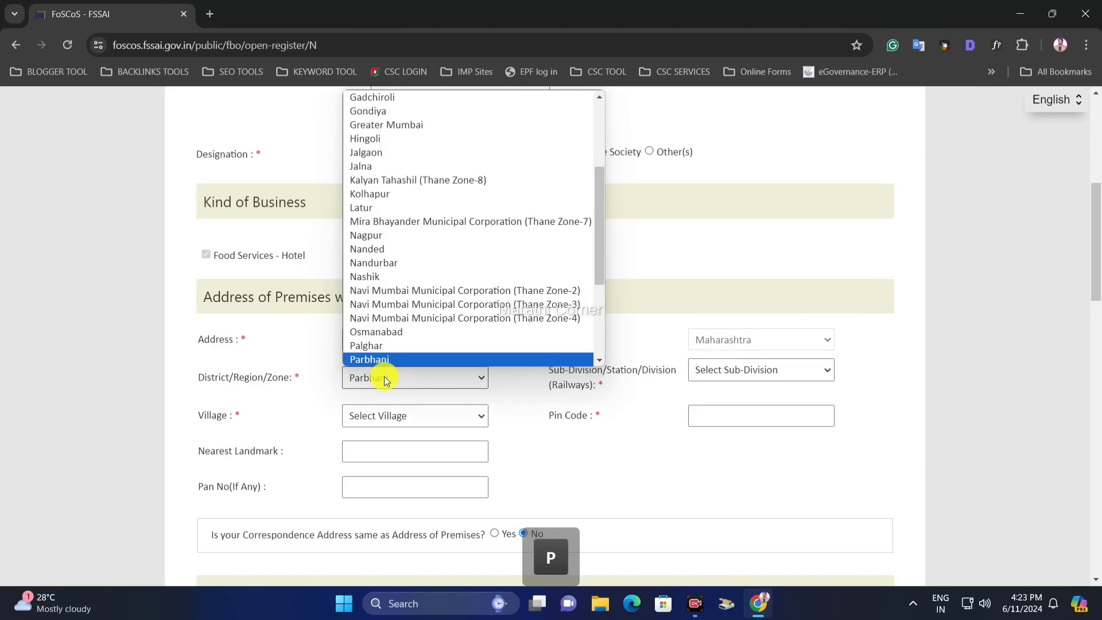
key(Return)
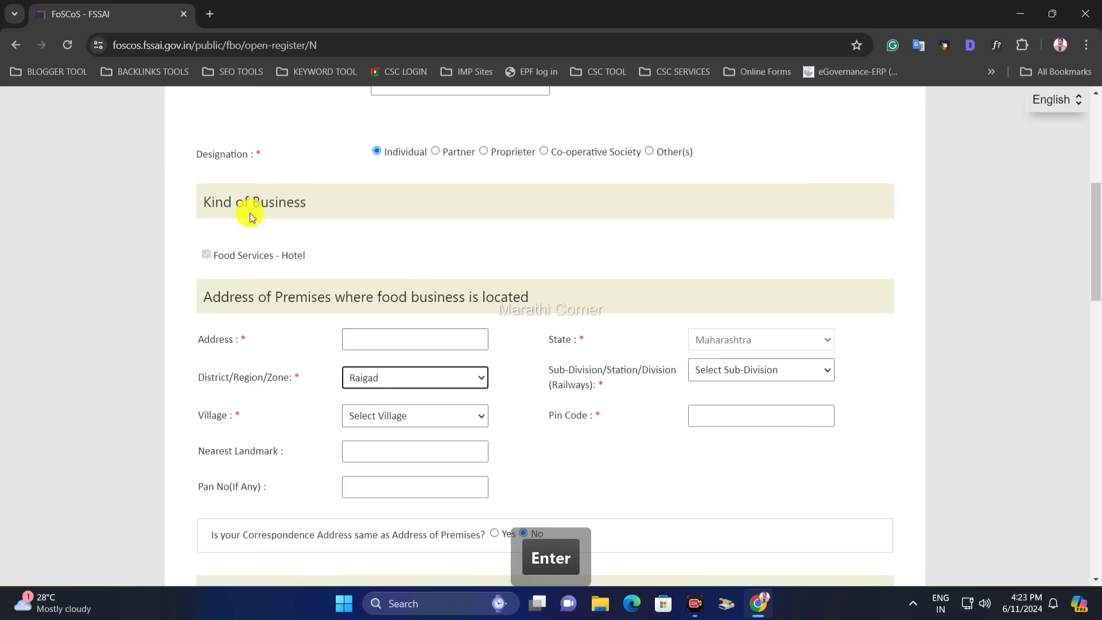
click(388, 384)
key(p)
key(p)
key(p)
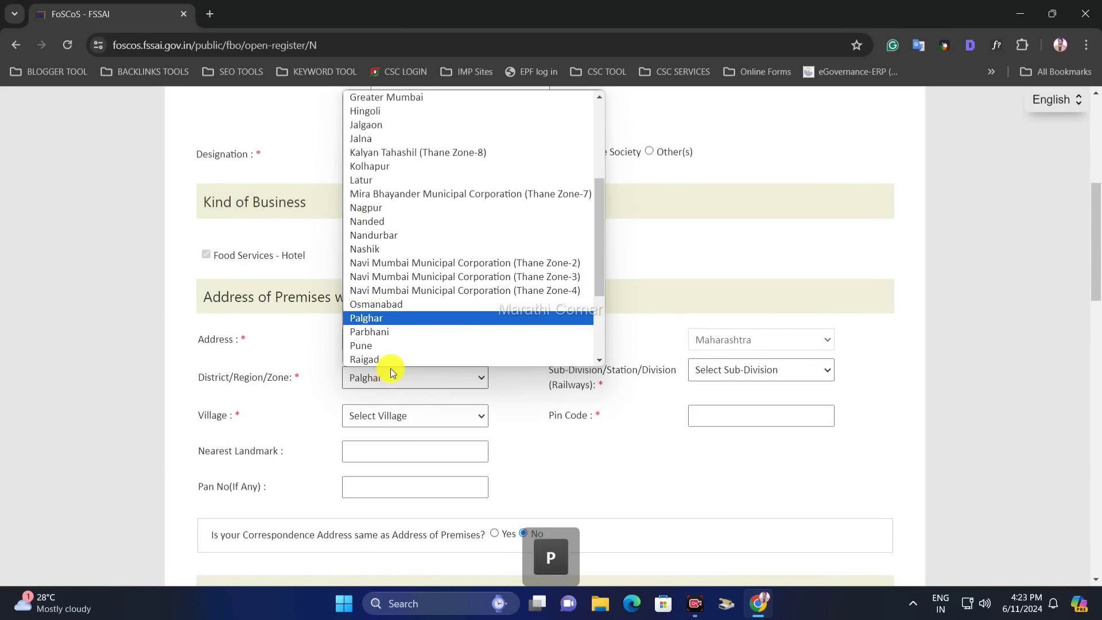
key(Return)
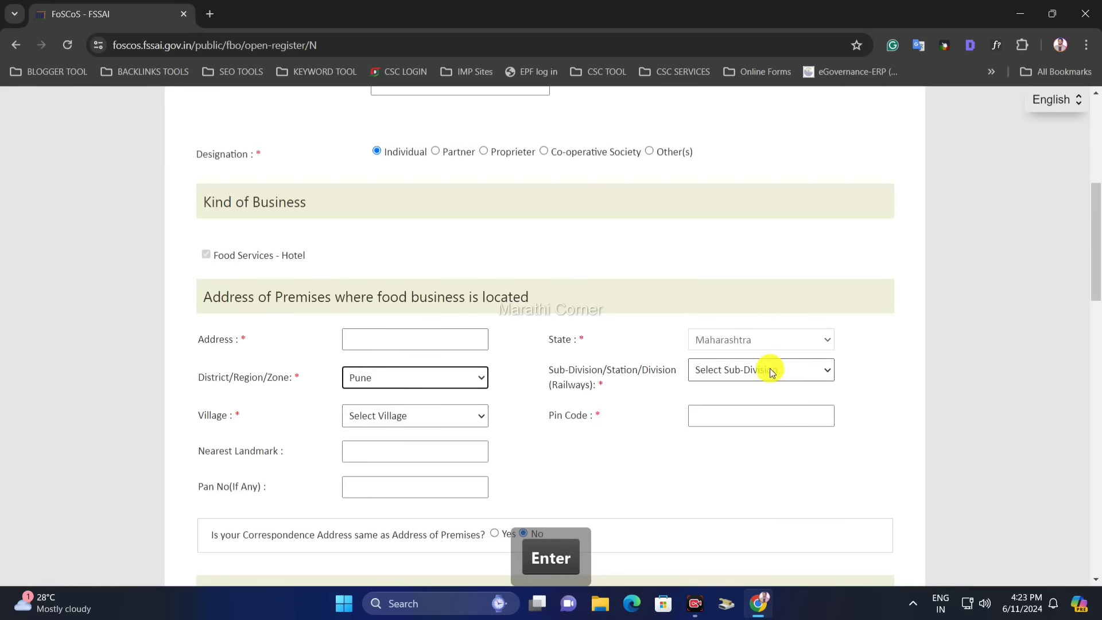
Choose Purandhar as the premises sub-division.
click(752, 373)
key(o)
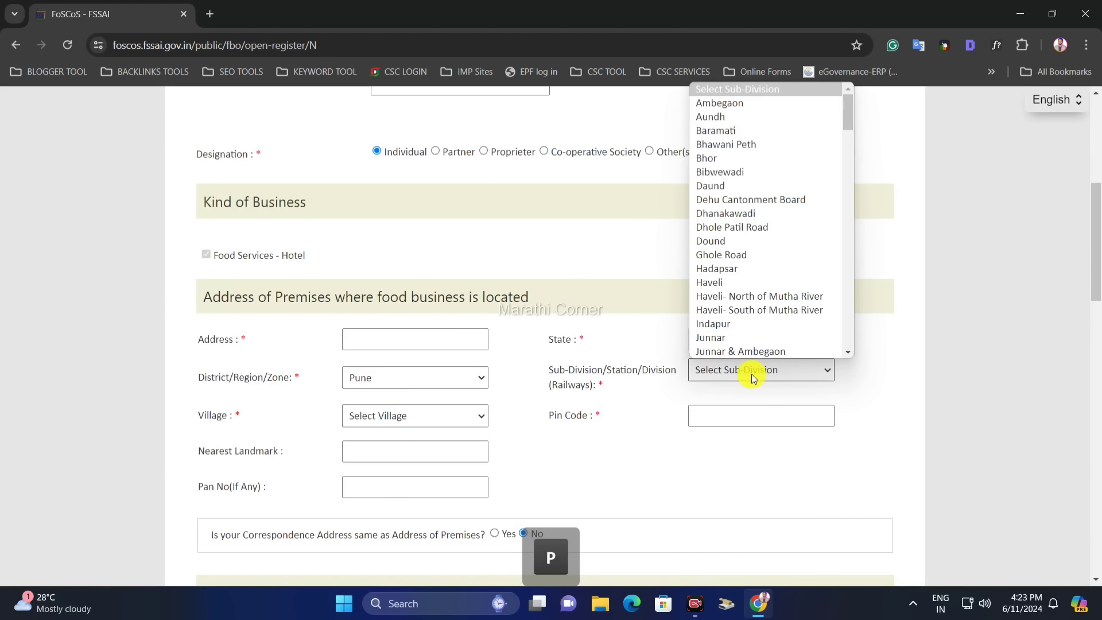
key(p)
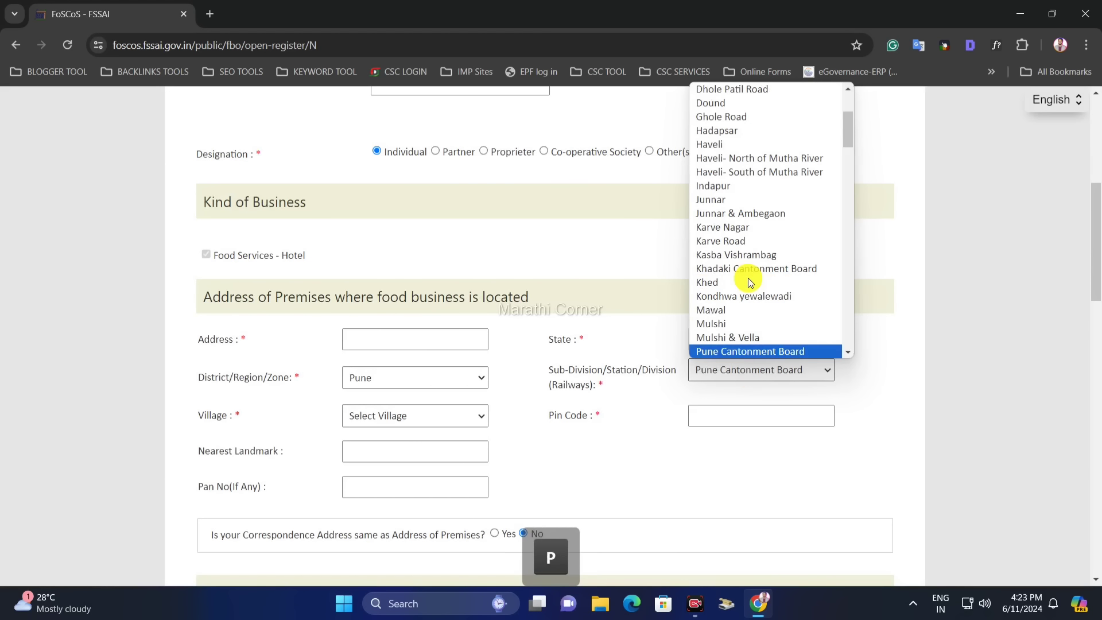
scroll(748, 277, down, 20)
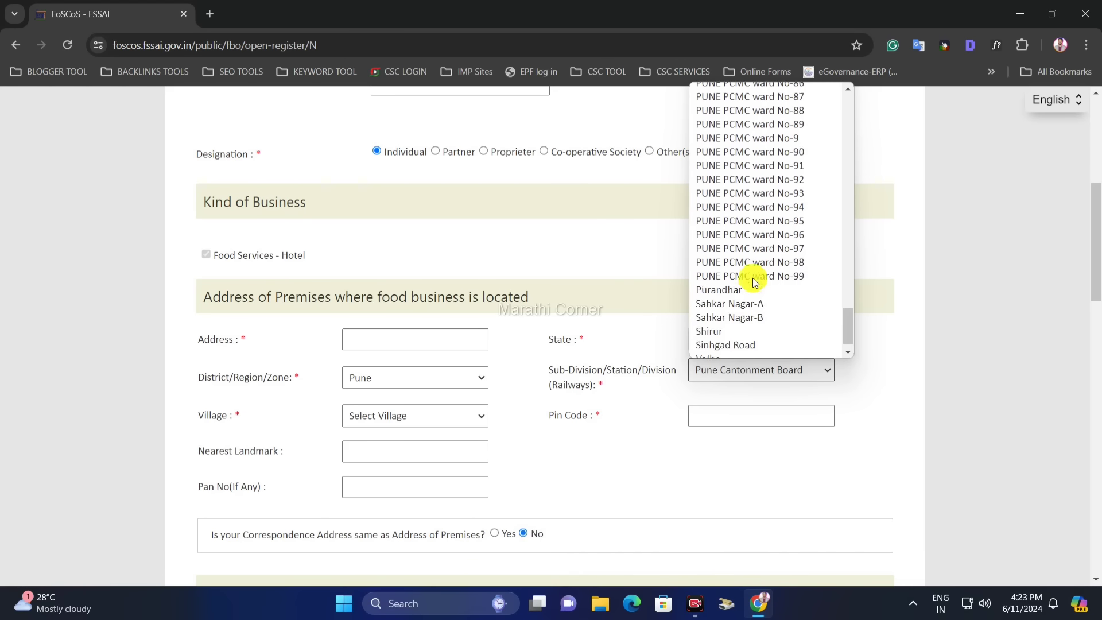
scroll(753, 278, down, 1)
click(751, 270)
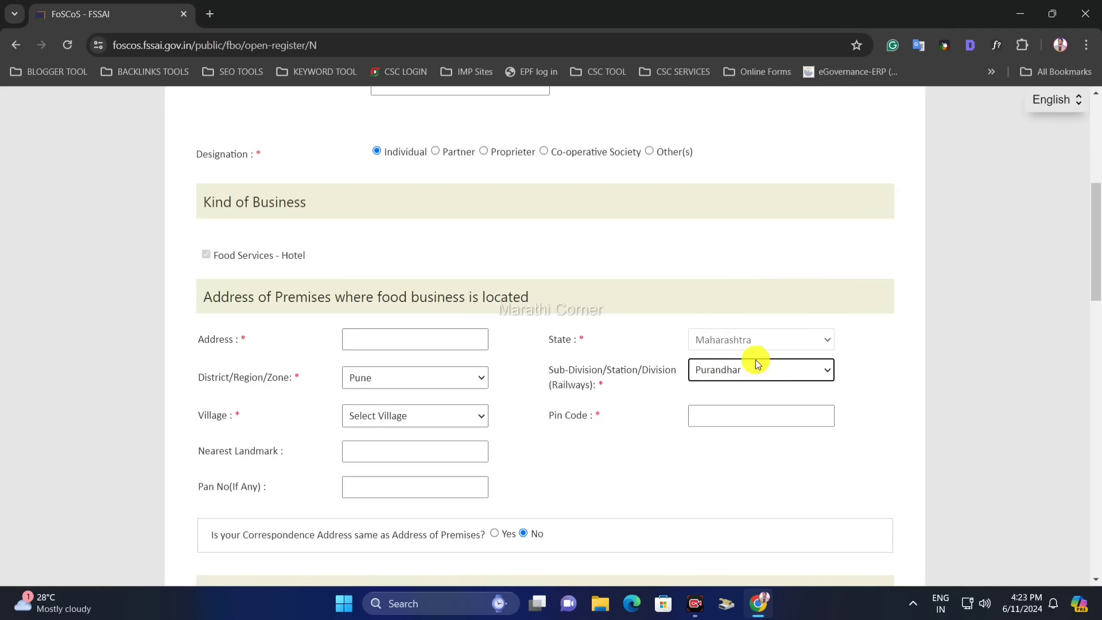
Review the Village, Pin Code, Nearest Landmark, Pan No and correspondence address fields.
drag(208, 415, 320, 420)
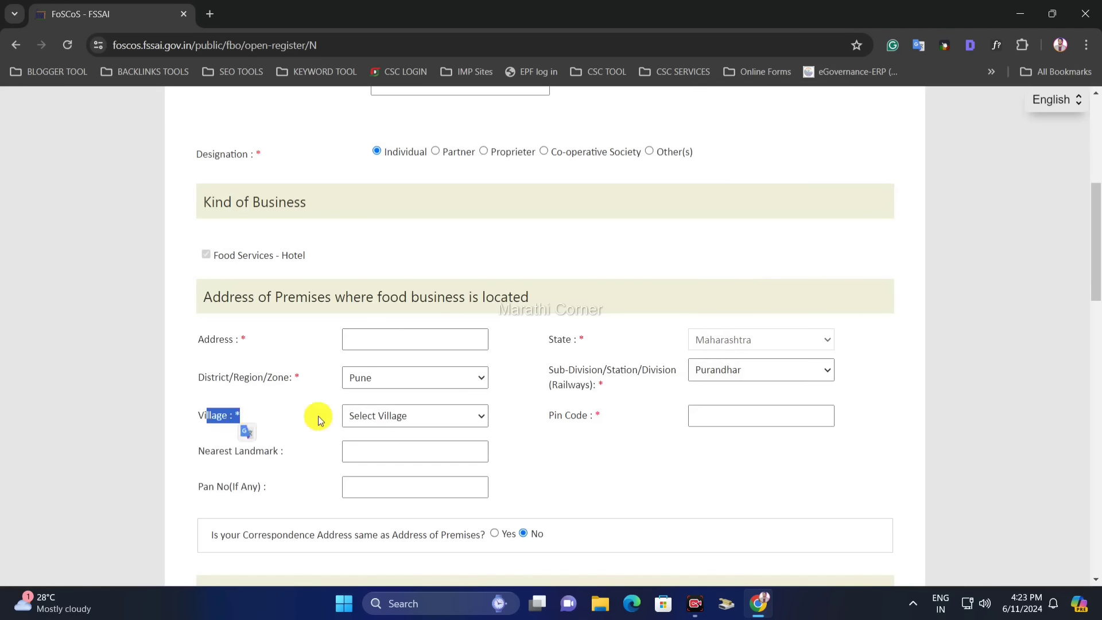
drag(546, 412, 683, 423)
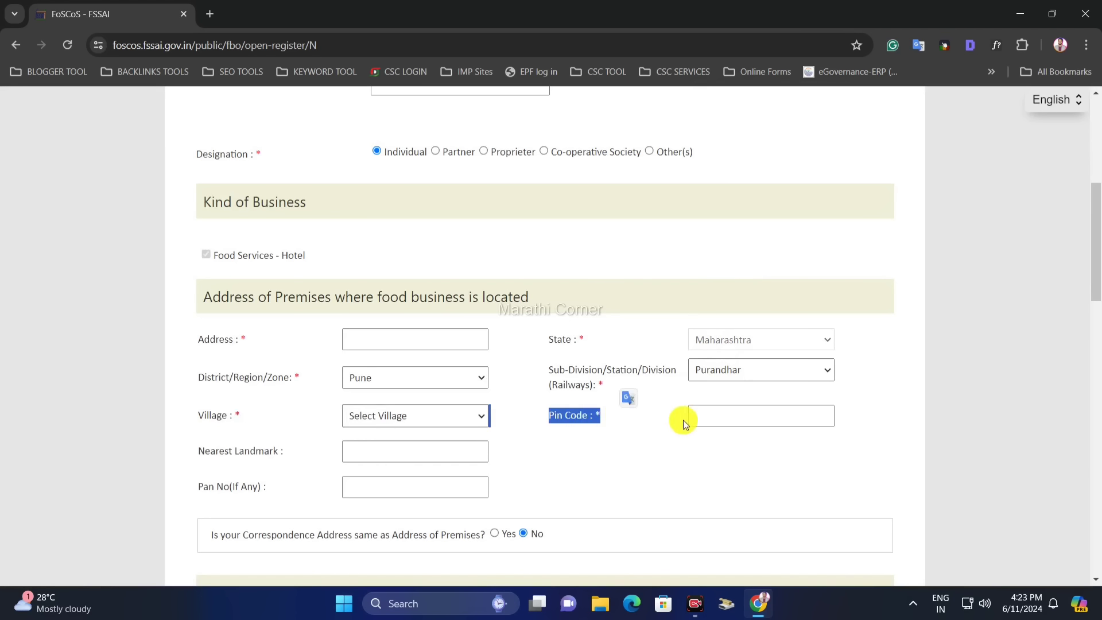
click(698, 418)
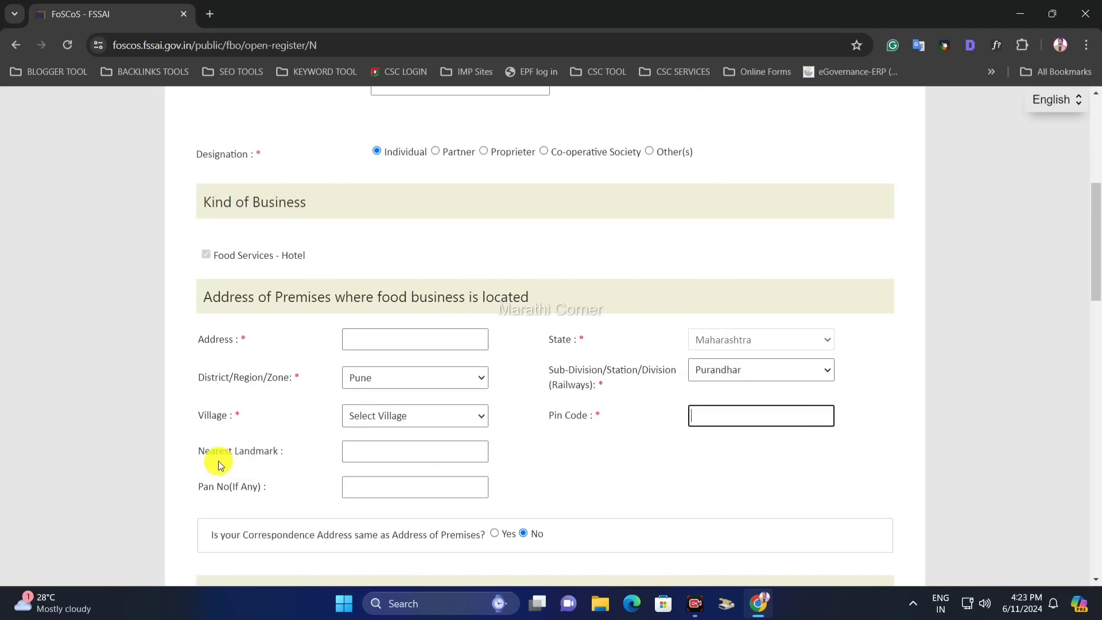
drag(219, 462, 295, 455)
click(361, 450)
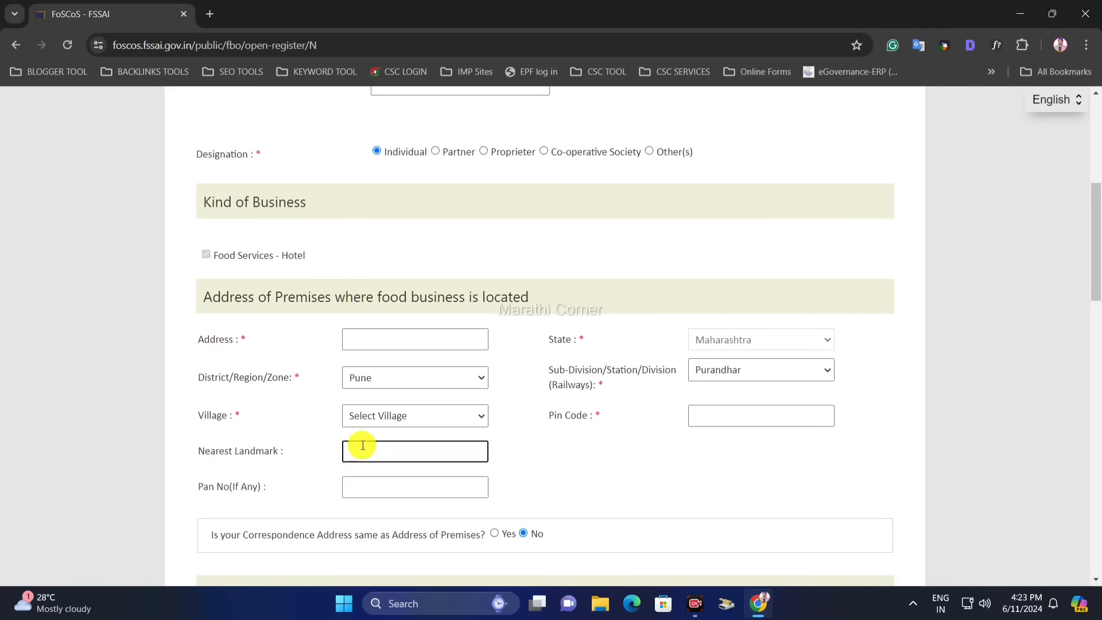
drag(197, 487, 268, 487)
click(278, 489)
click(385, 487)
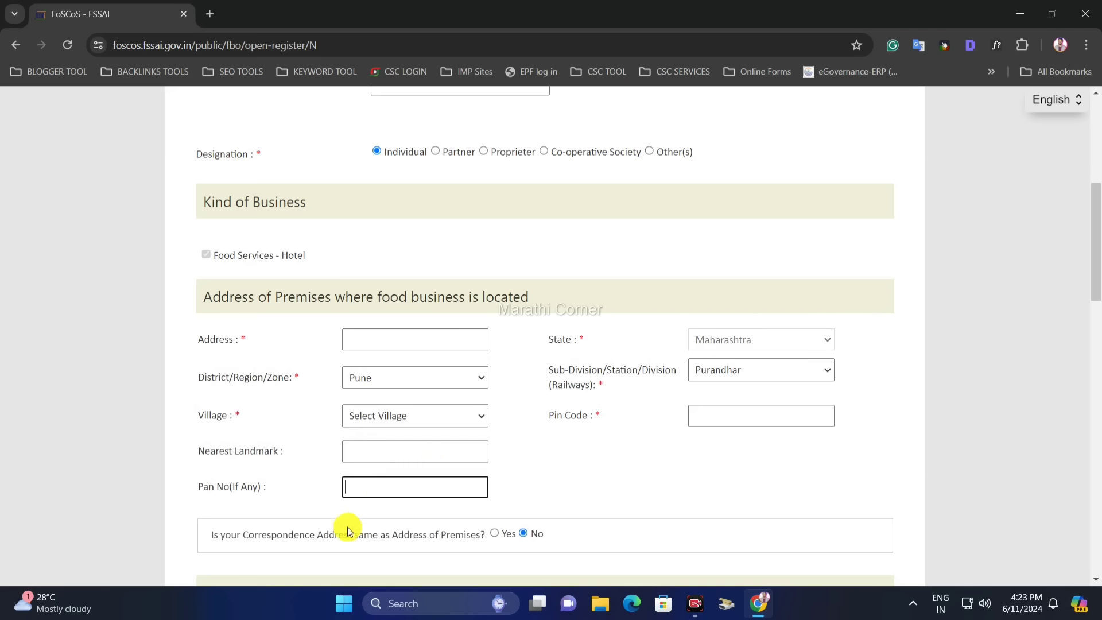
drag(210, 534, 464, 534)
click(475, 535)
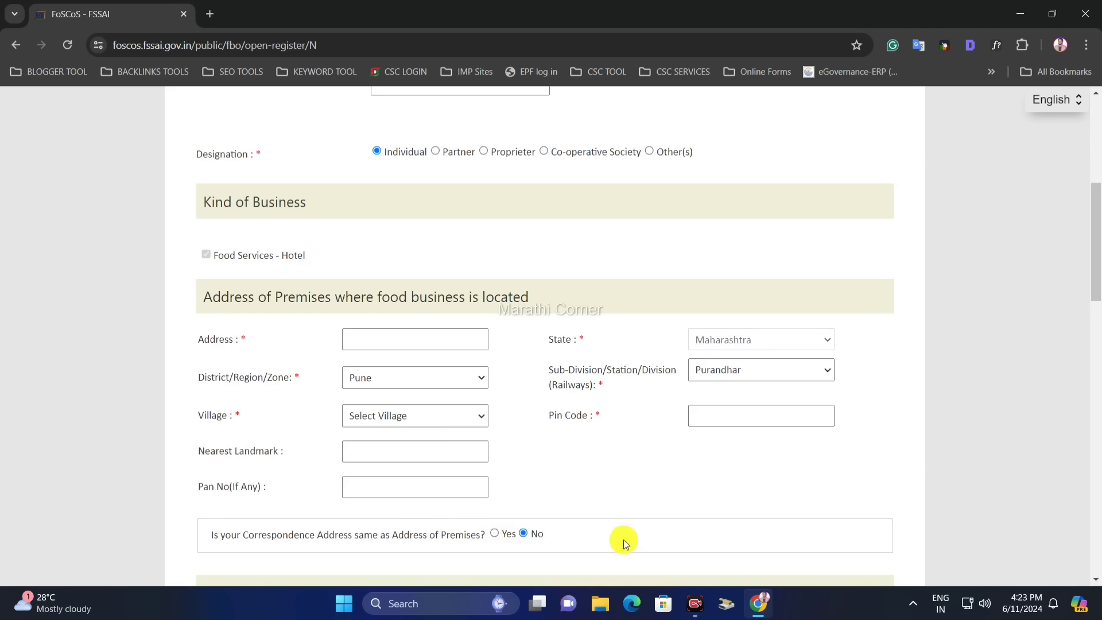
scroll(628, 363, down, 7)
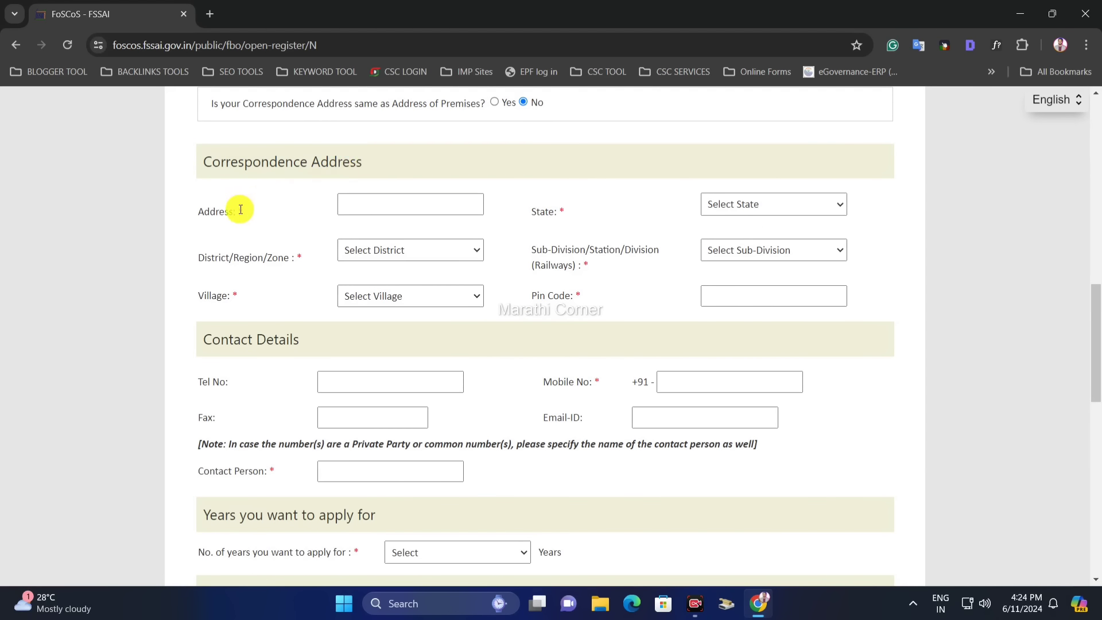
Set the correspondence state to Maharashtra and district to Pune, leaving sub-division unchanged.
click(386, 205)
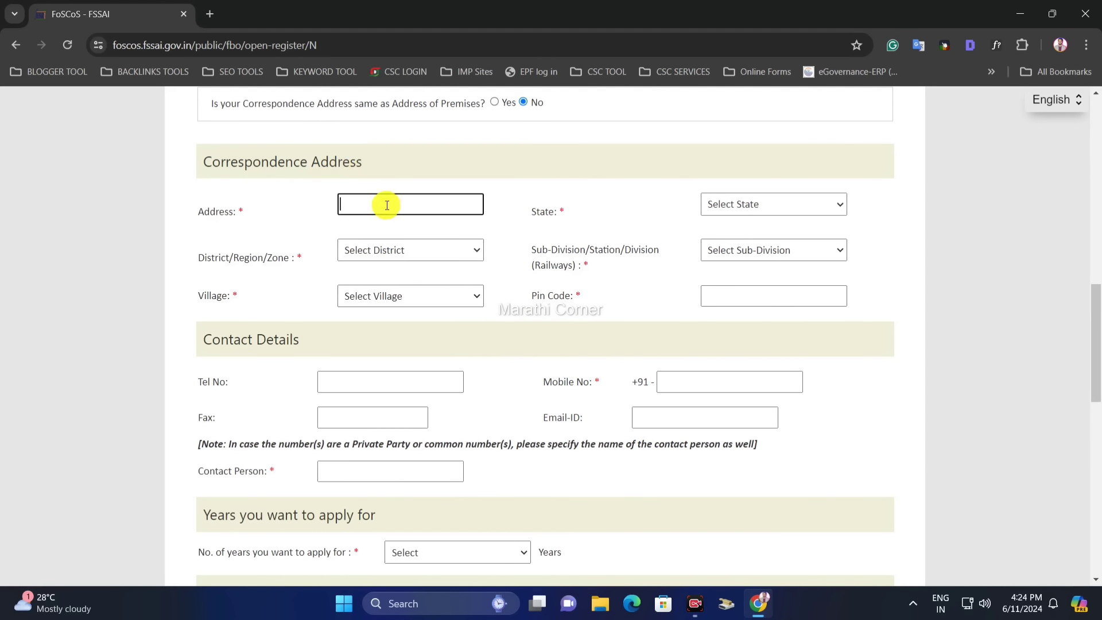
click(726, 212)
key(m)
key(m)
key(Return)
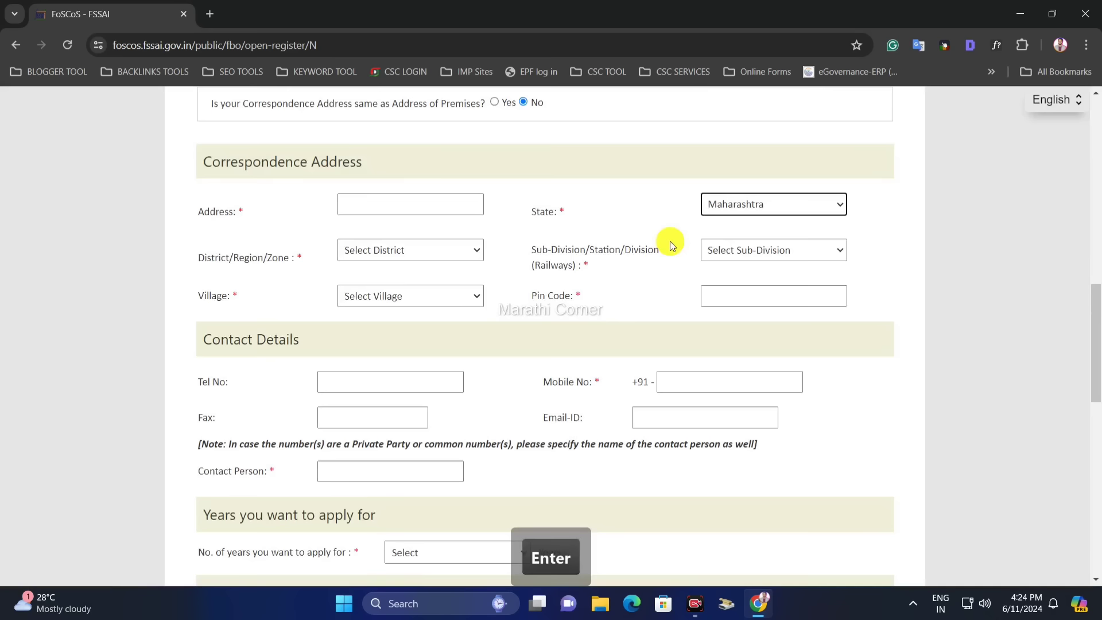
click(421, 251)
key(p)
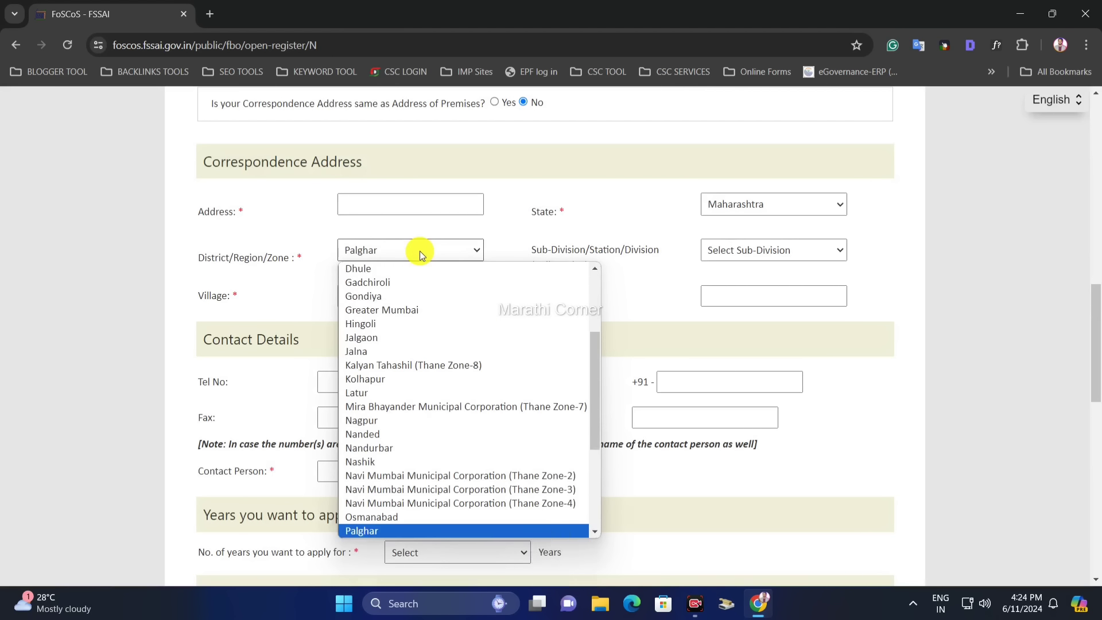
key(p)
key(p)
key(Return)
click(737, 249)
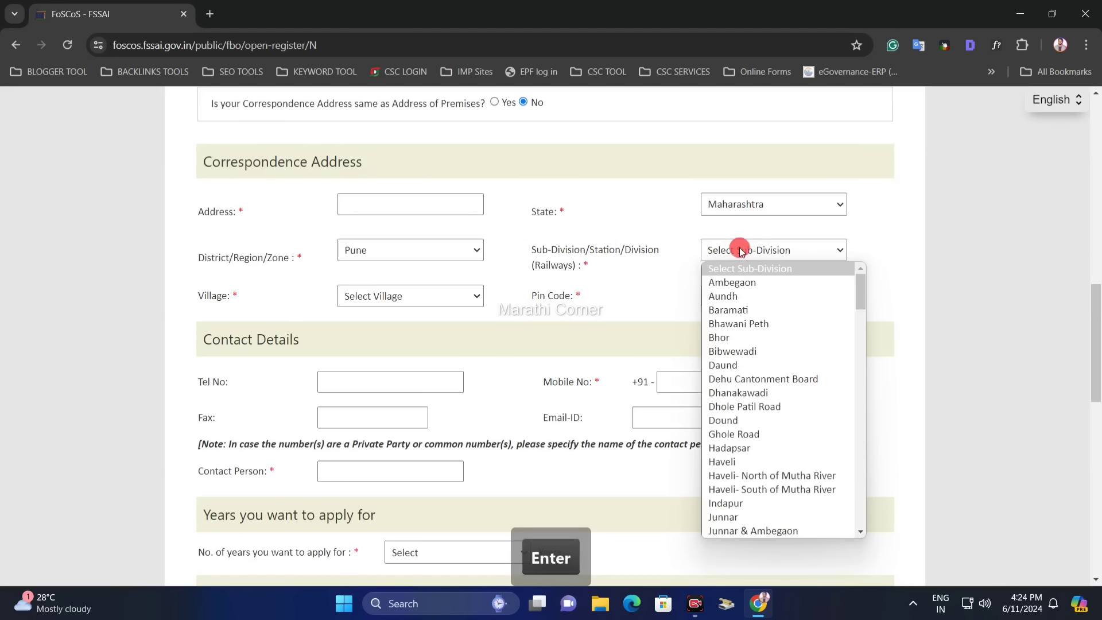
click(666, 255)
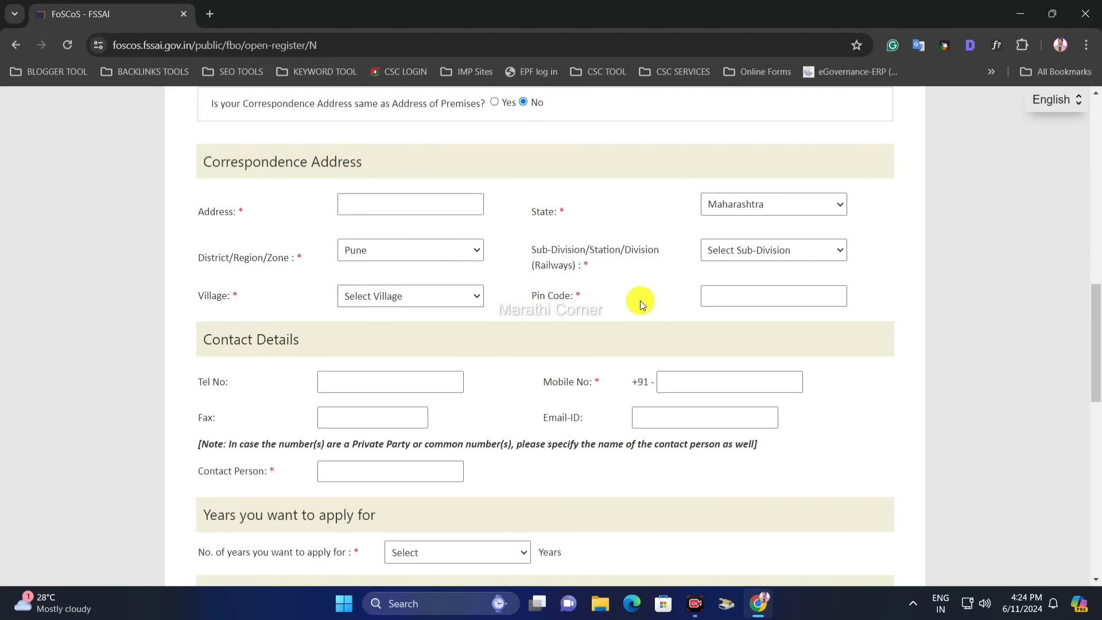
Review the Mobile No., Email-ID, Contact Person and years-to-apply fields.
scroll(404, 271, down, 3)
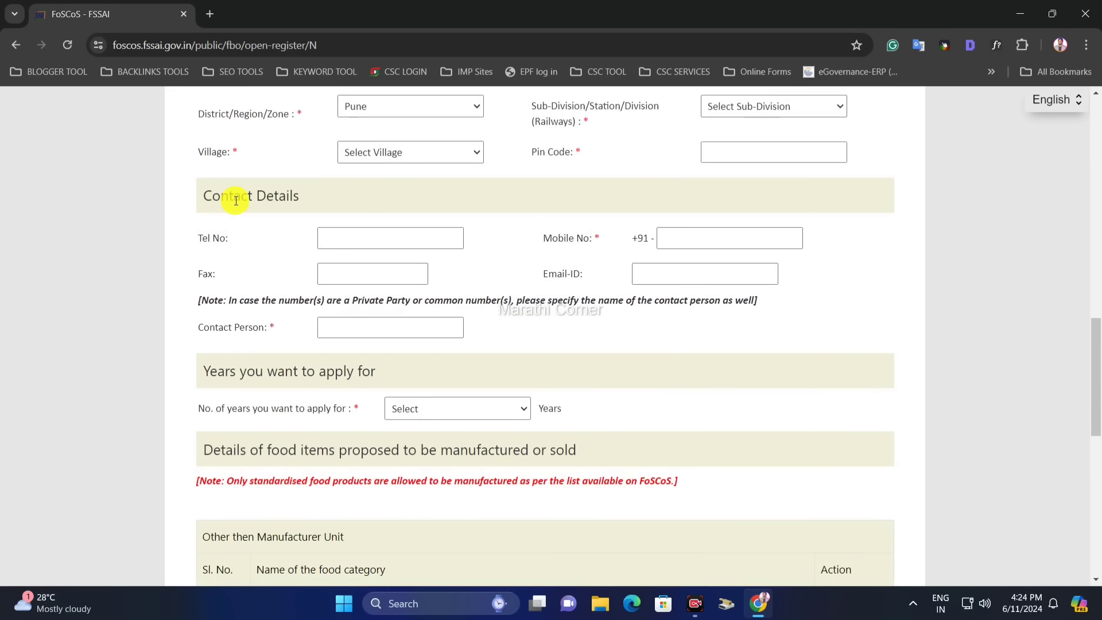
drag(529, 241, 608, 236)
click(703, 233)
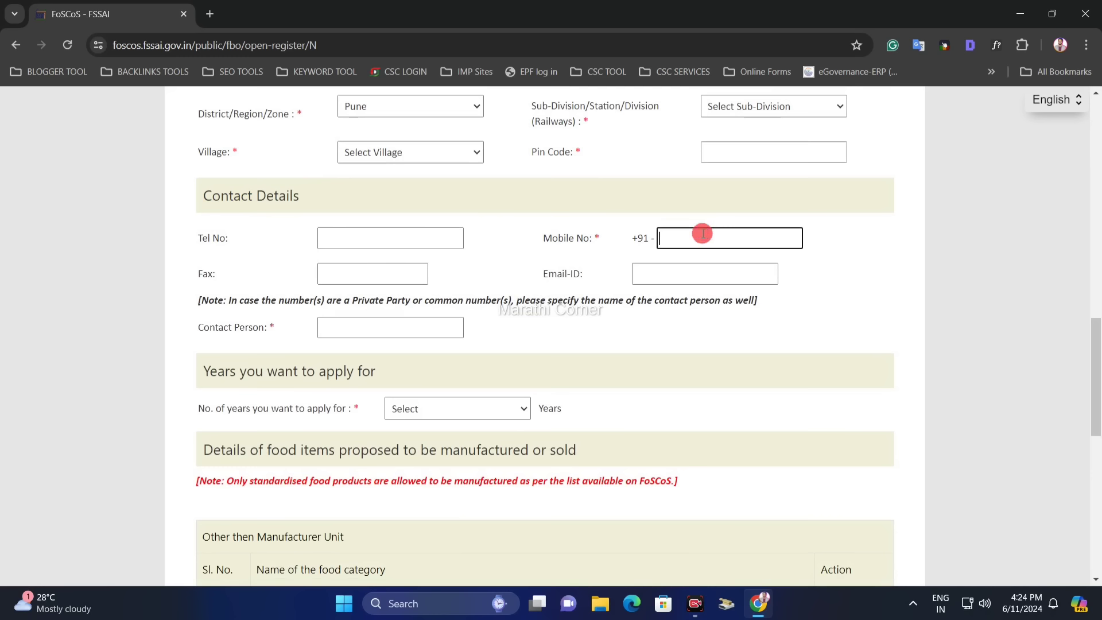
drag(567, 272, 644, 272)
click(644, 273)
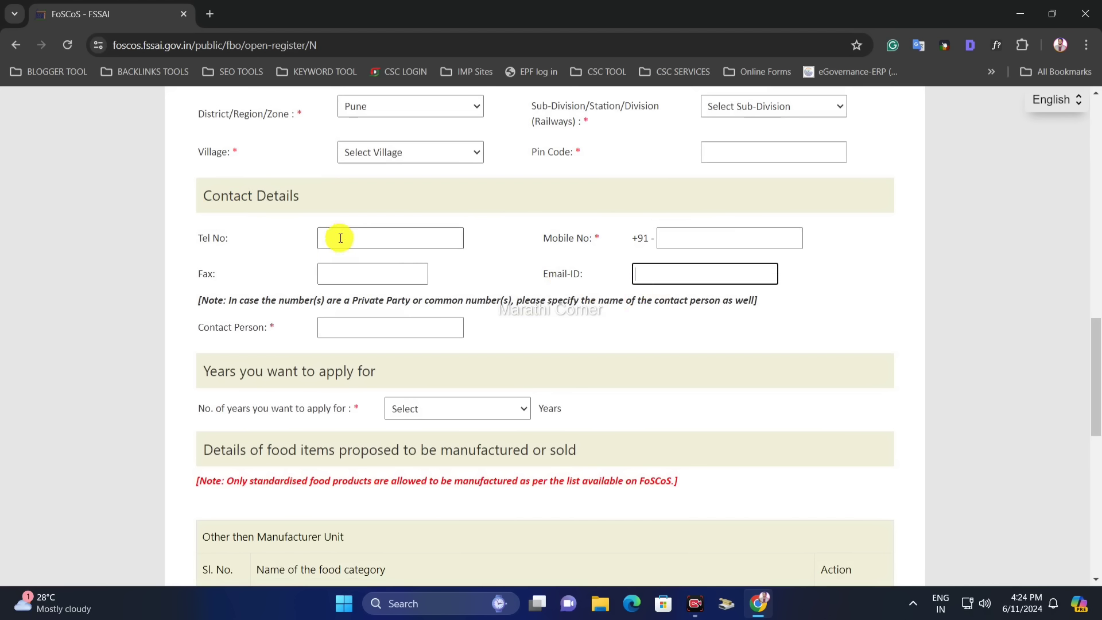
drag(204, 334, 277, 332)
click(375, 326)
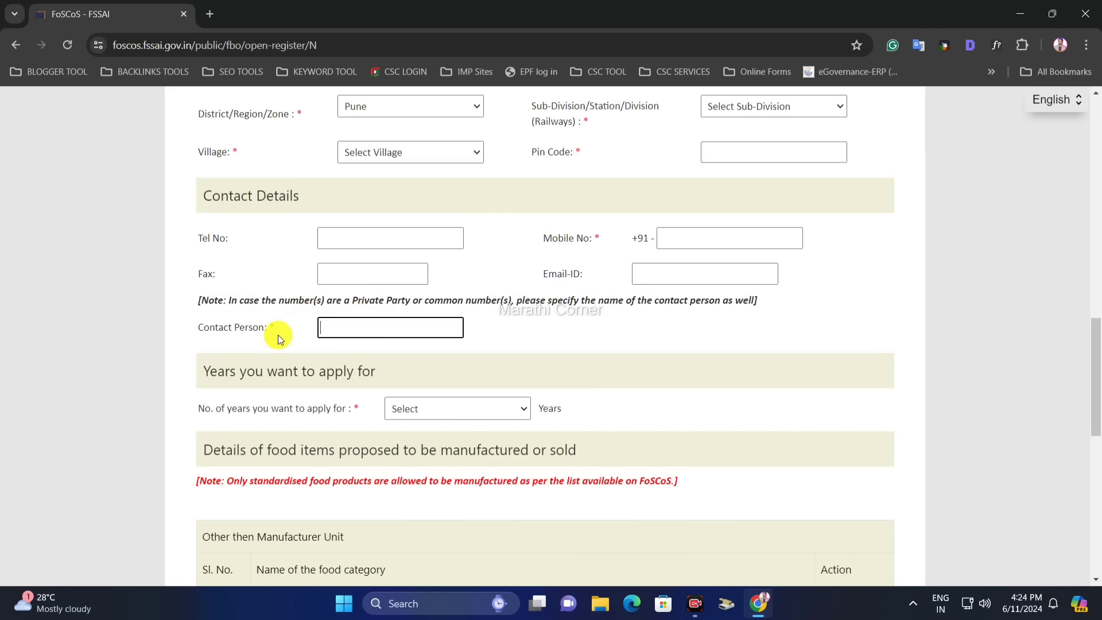
drag(214, 323, 352, 323)
click(351, 327)
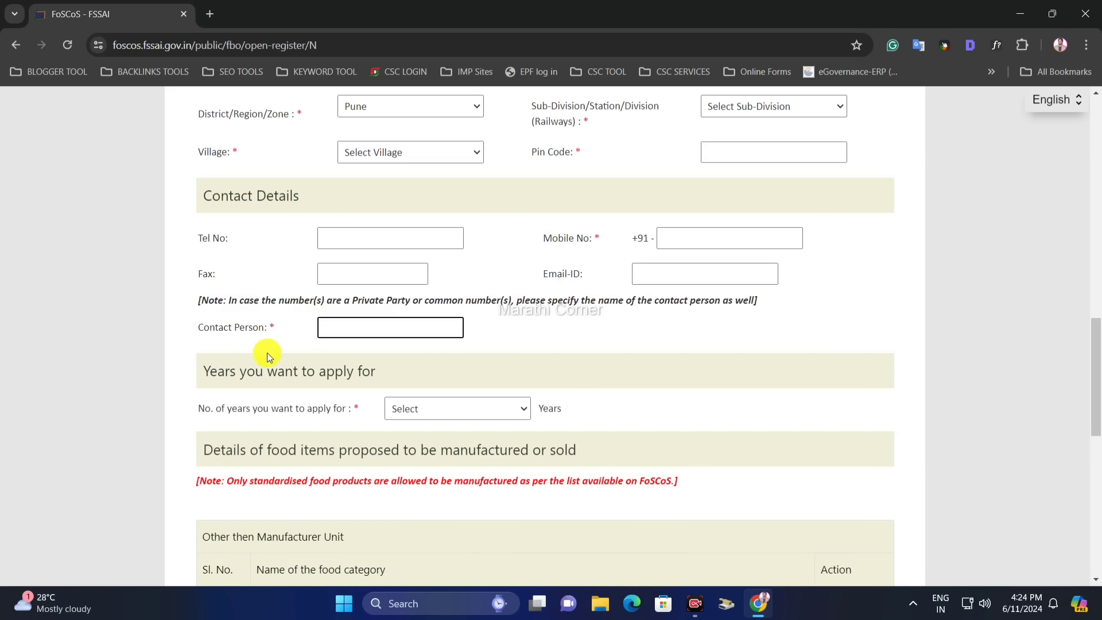
drag(225, 370, 370, 372)
Cycle the years-to-apply dropdown through 1, 2 and 3 years.
click(331, 377)
drag(211, 411, 296, 415)
scroll(345, 415, down, 1)
click(364, 325)
click(397, 340)
click(418, 369)
click(420, 332)
click(415, 383)
click(411, 343)
click(412, 396)
Settle the registration period on 5 years.
click(412, 346)
click(409, 425)
click(419, 335)
click(410, 424)
click(417, 335)
click(417, 424)
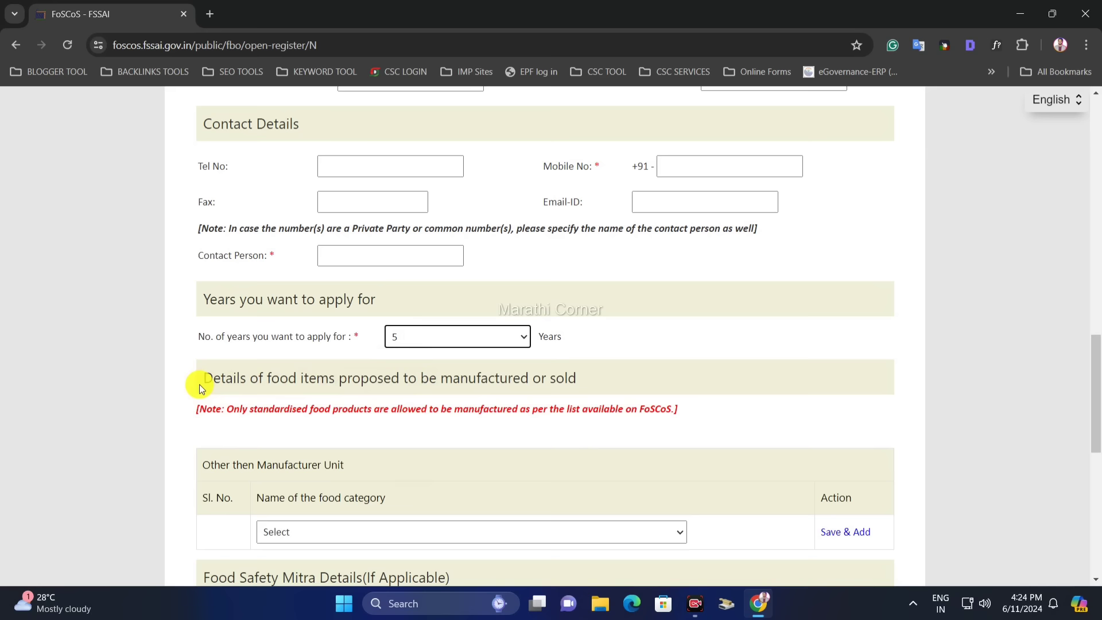
scroll(215, 409, down, 2)
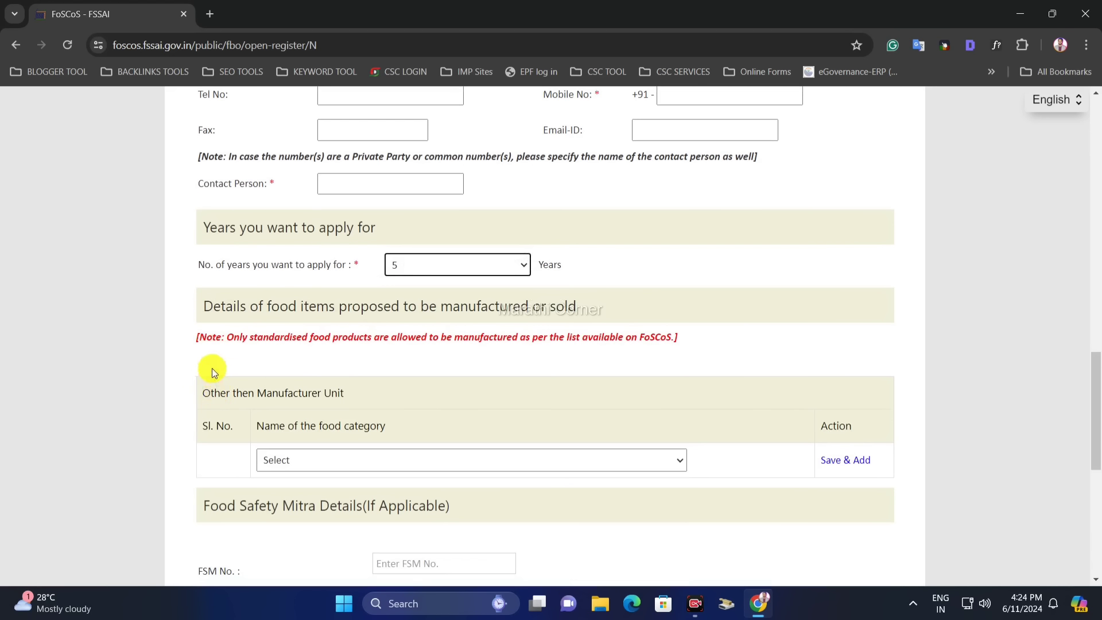
drag(257, 357, 409, 354)
Add food categories 02 Fats and oils and 04 Fruits and vegetables.
click(408, 355)
scroll(402, 345, down, 1)
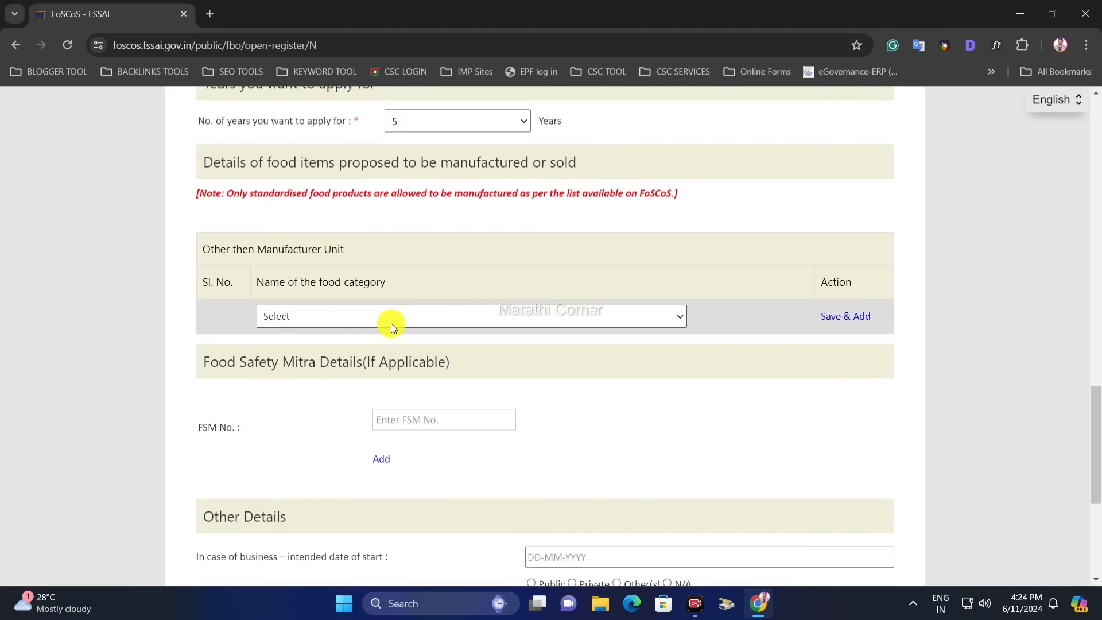
click(334, 314)
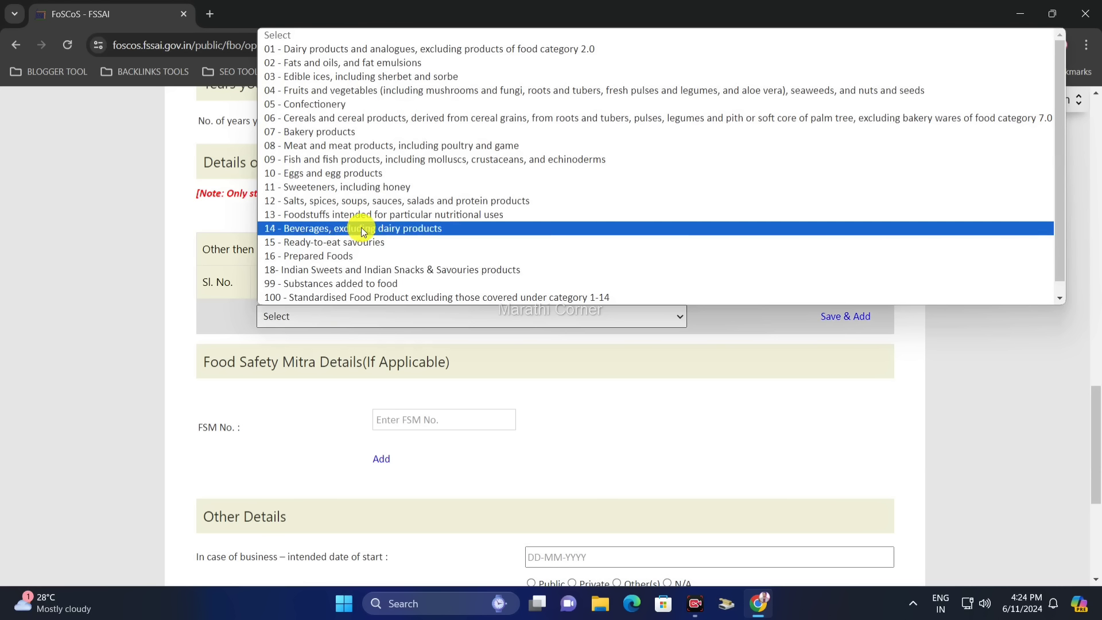
scroll(364, 120, down, 1)
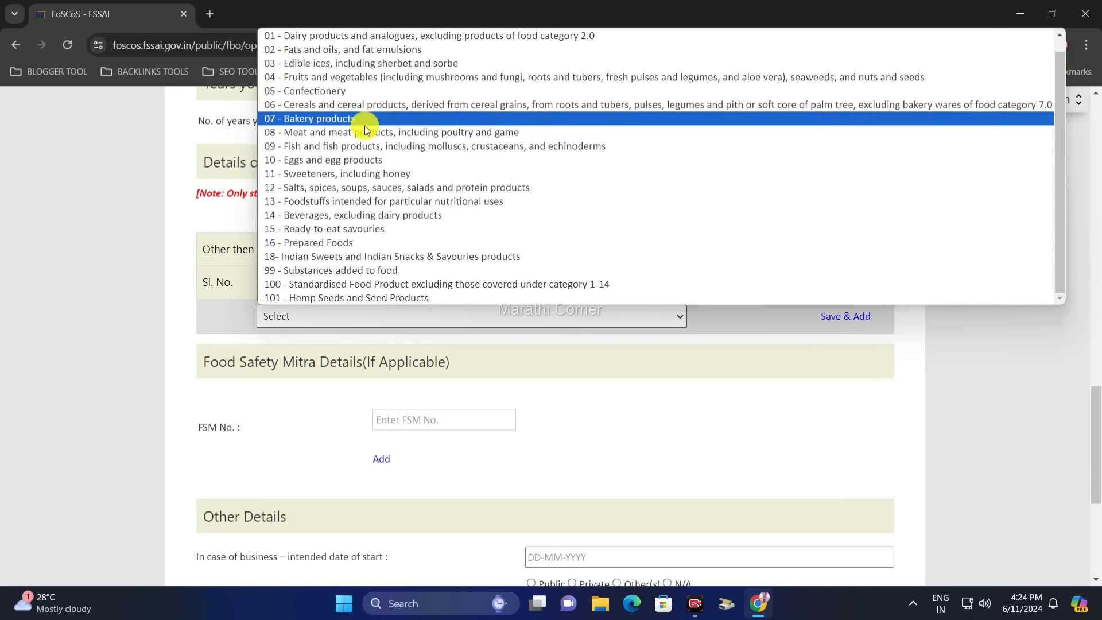
scroll(394, 195, up, 1)
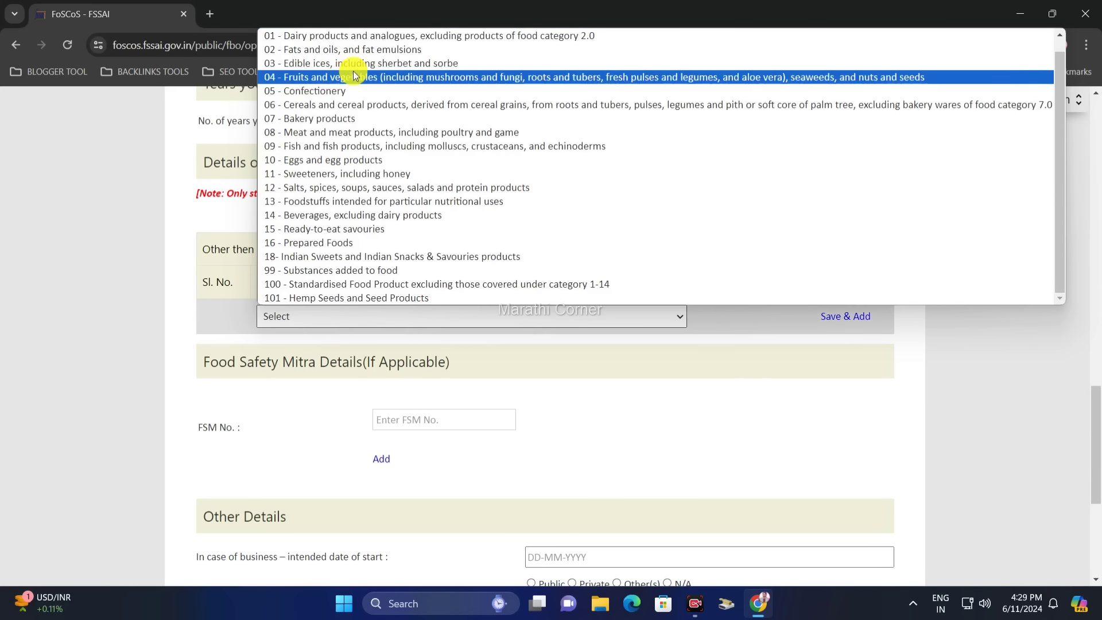
click(352, 49)
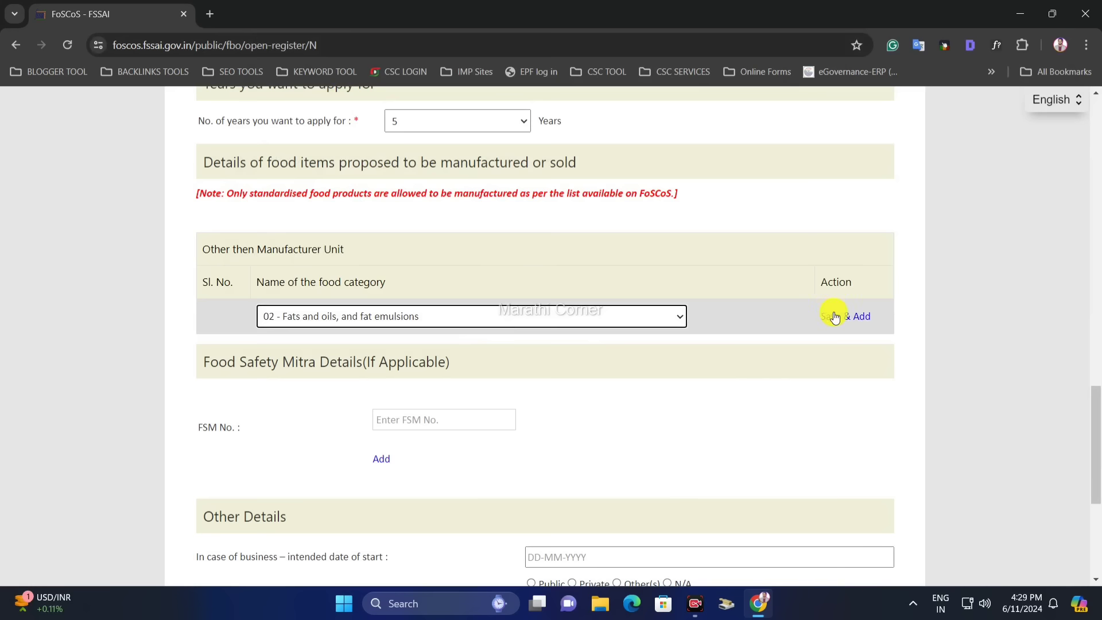
click(835, 317)
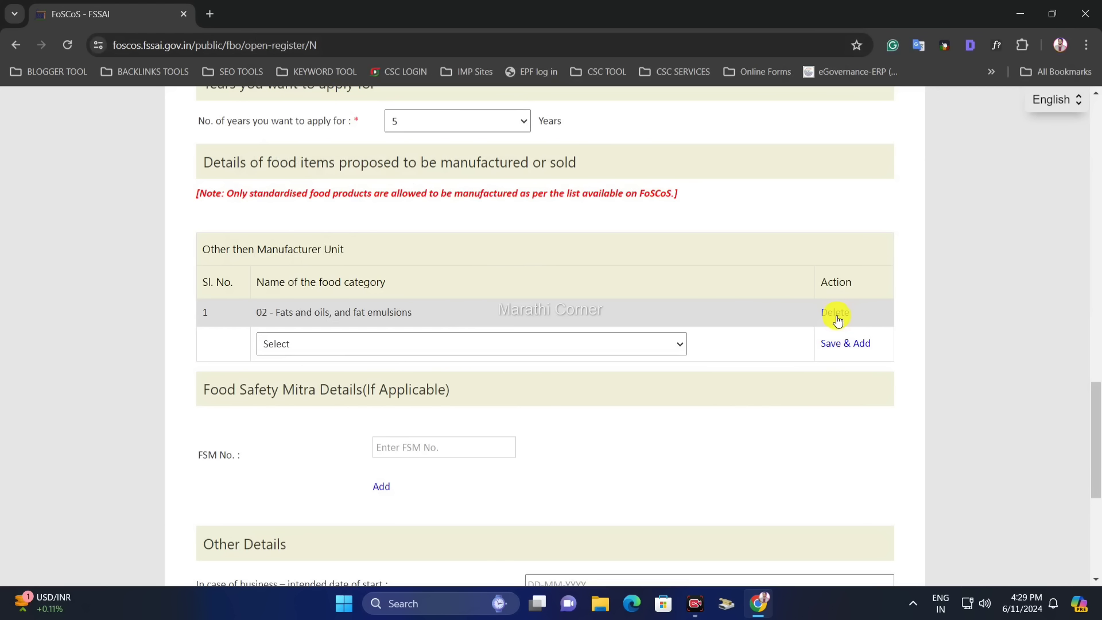
click(420, 343)
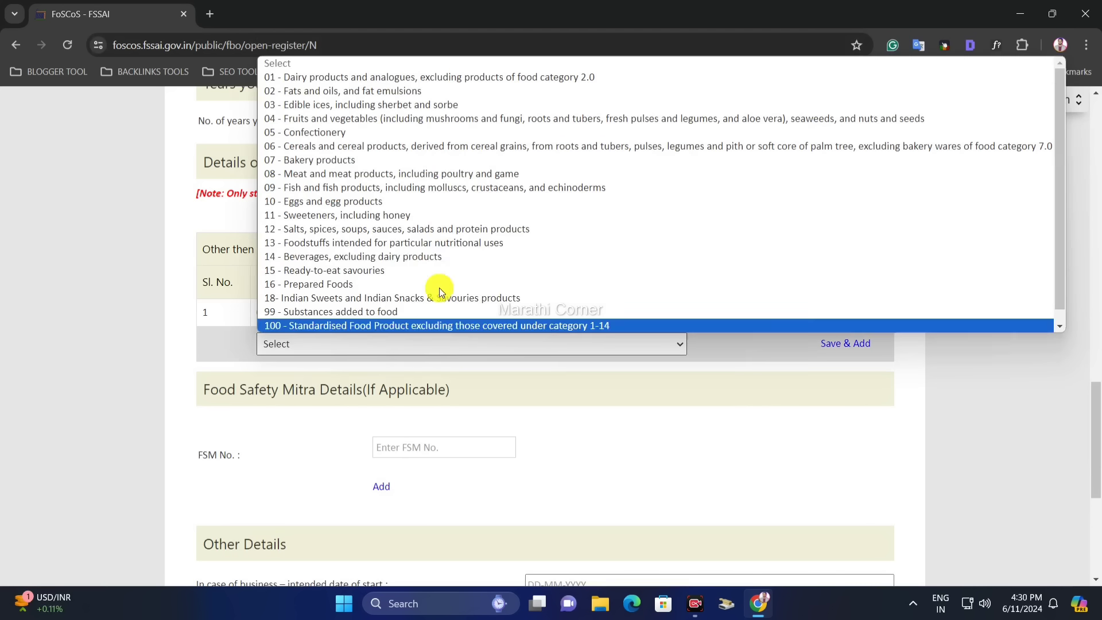
click(387, 117)
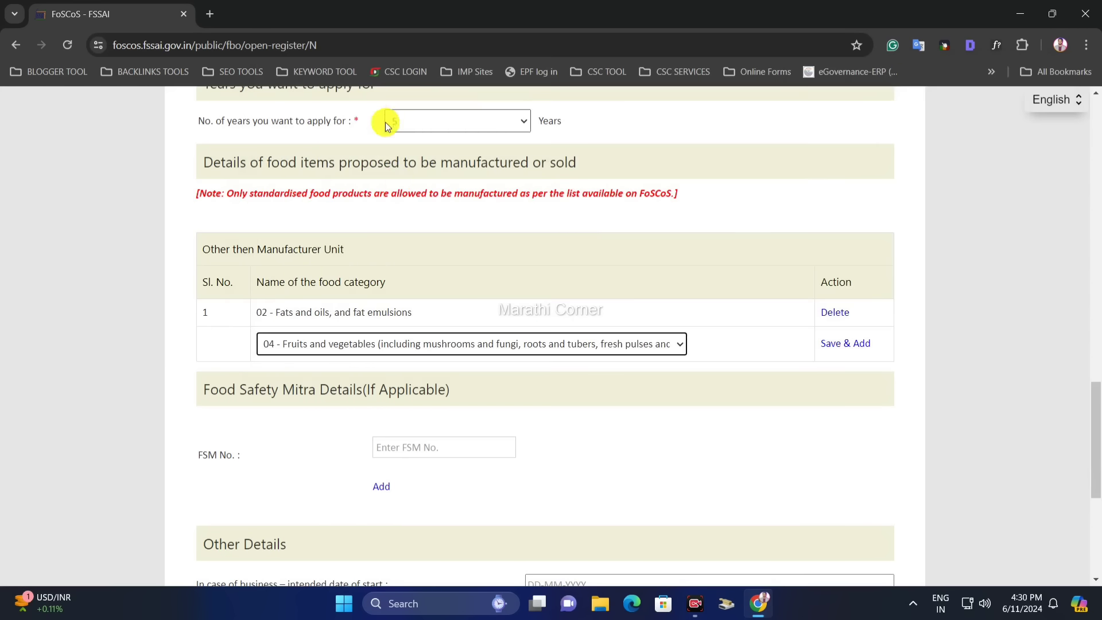
click(839, 344)
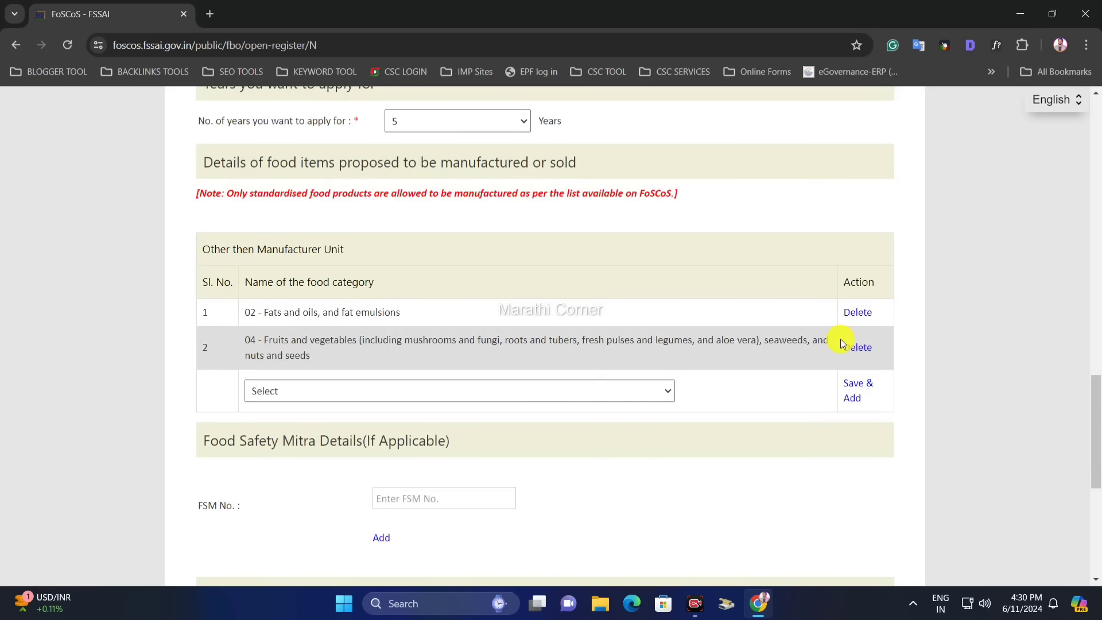
Add food categories 06 Cereals and 18 Indian Sweets and Snacks.
click(473, 390)
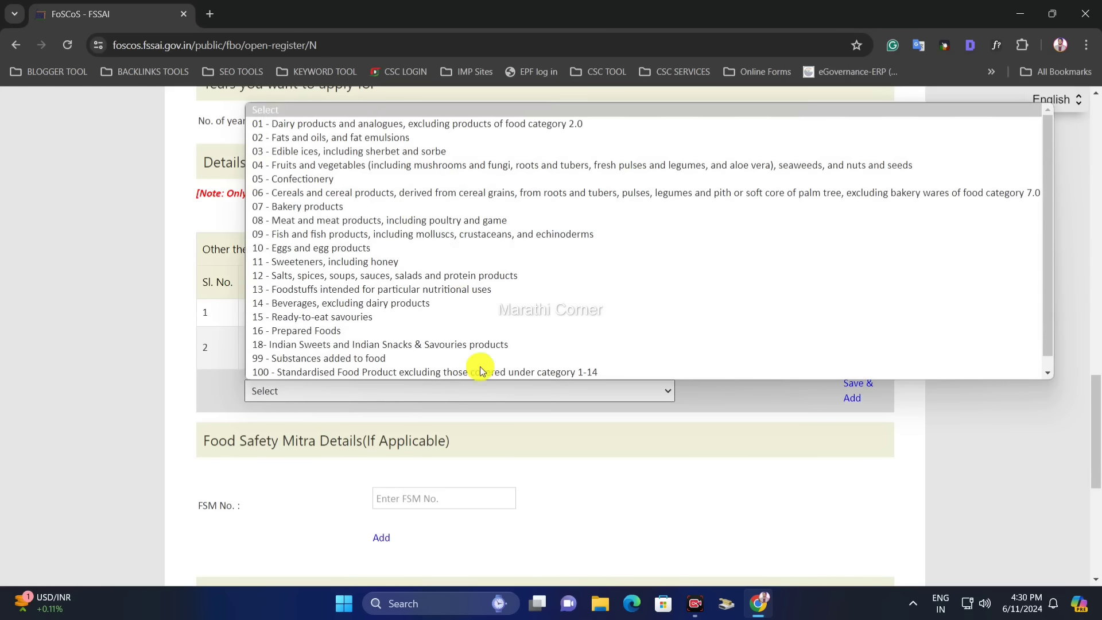
click(337, 192)
click(851, 397)
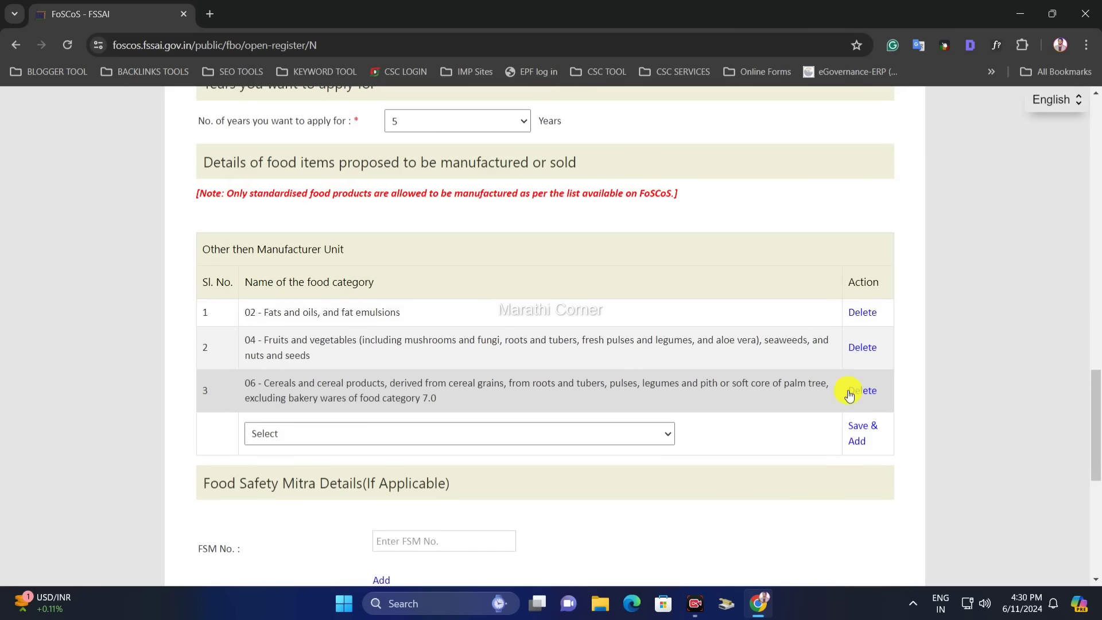
click(448, 431)
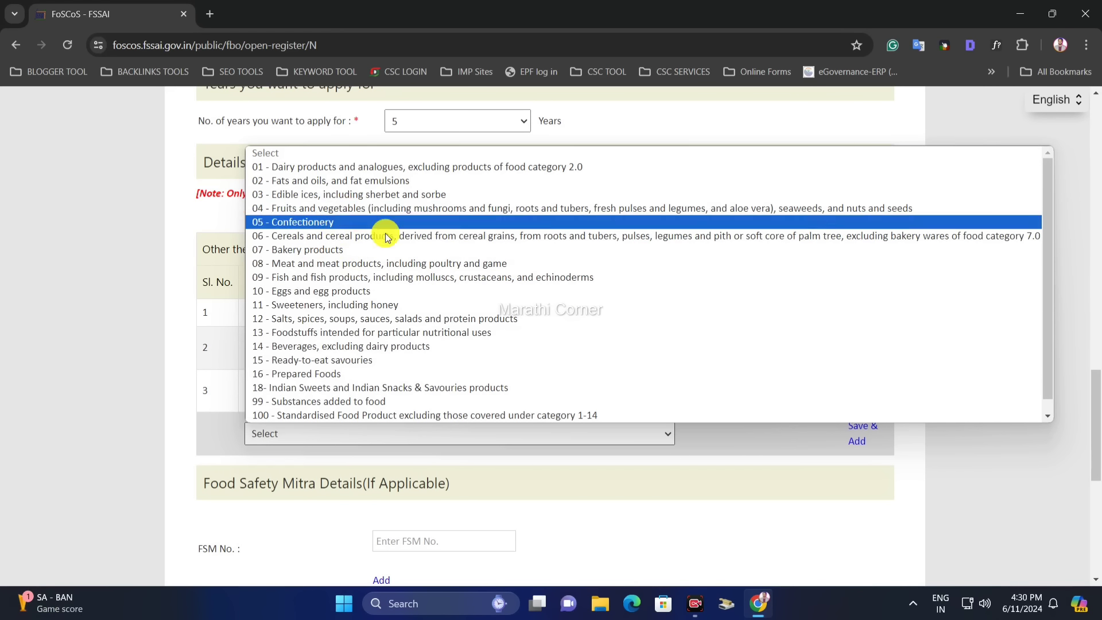
click(507, 387)
click(850, 432)
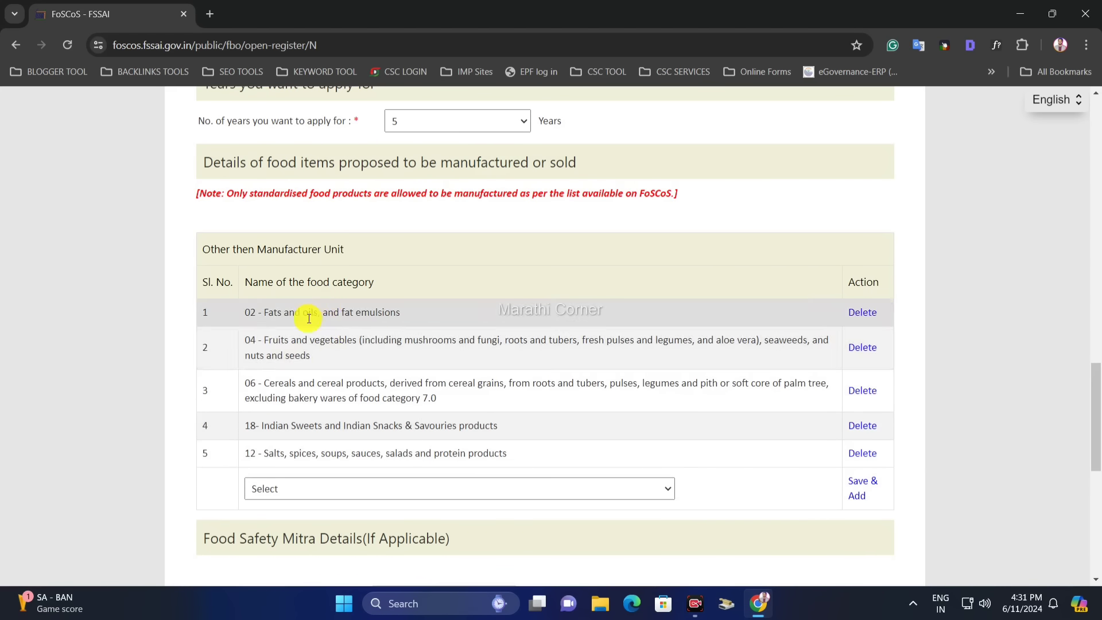
scroll(364, 320, down, 2)
Leave FSM No. empty and close the start-date calendar without choosing a date.
scroll(395, 261, down, 3)
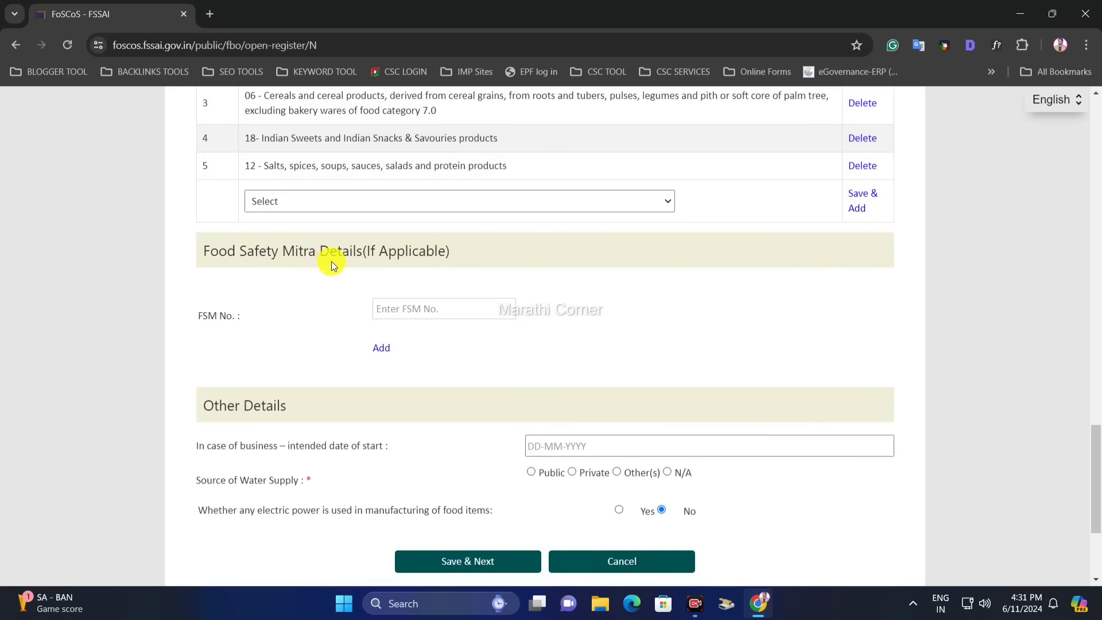
click(381, 308)
scroll(349, 312, down, 1)
click(230, 377)
drag(228, 377, 408, 377)
click(312, 376)
click(364, 376)
click(611, 373)
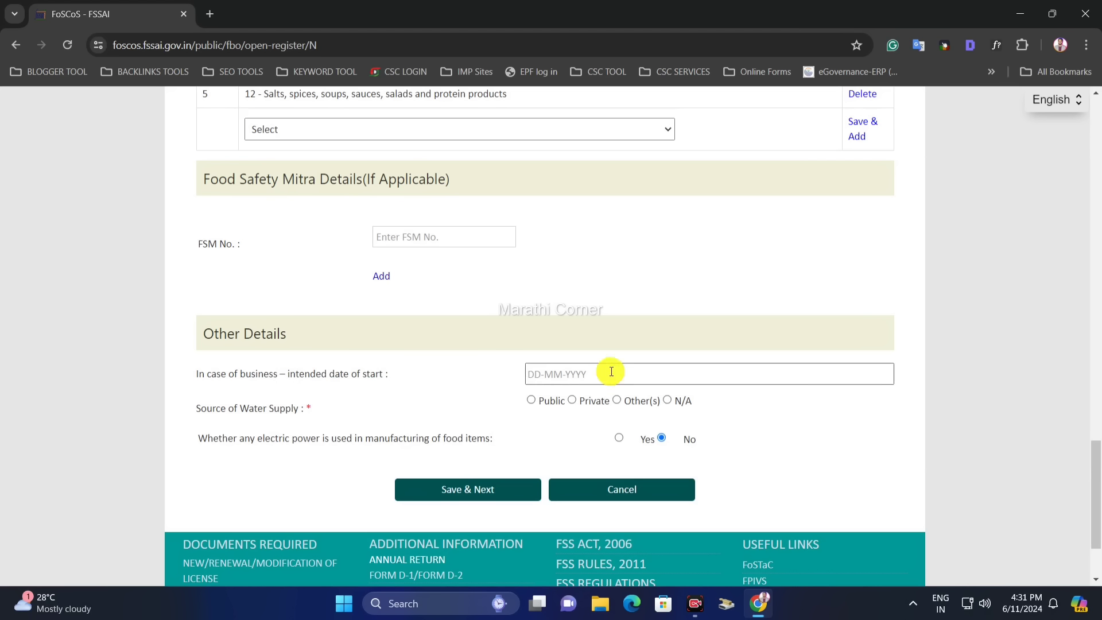
click(608, 373)
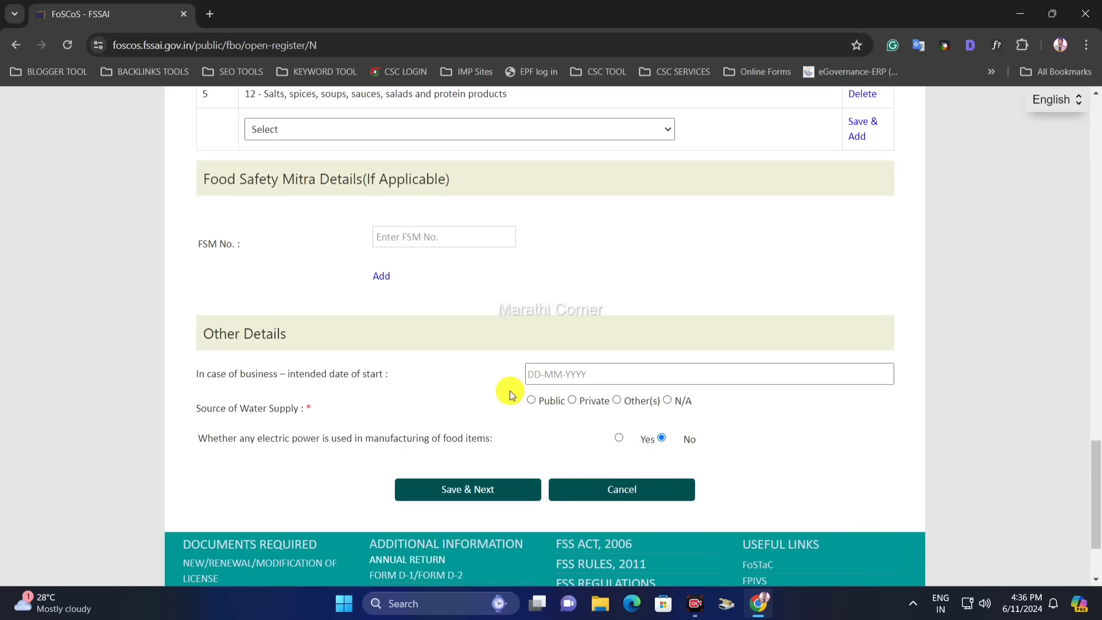
click(438, 364)
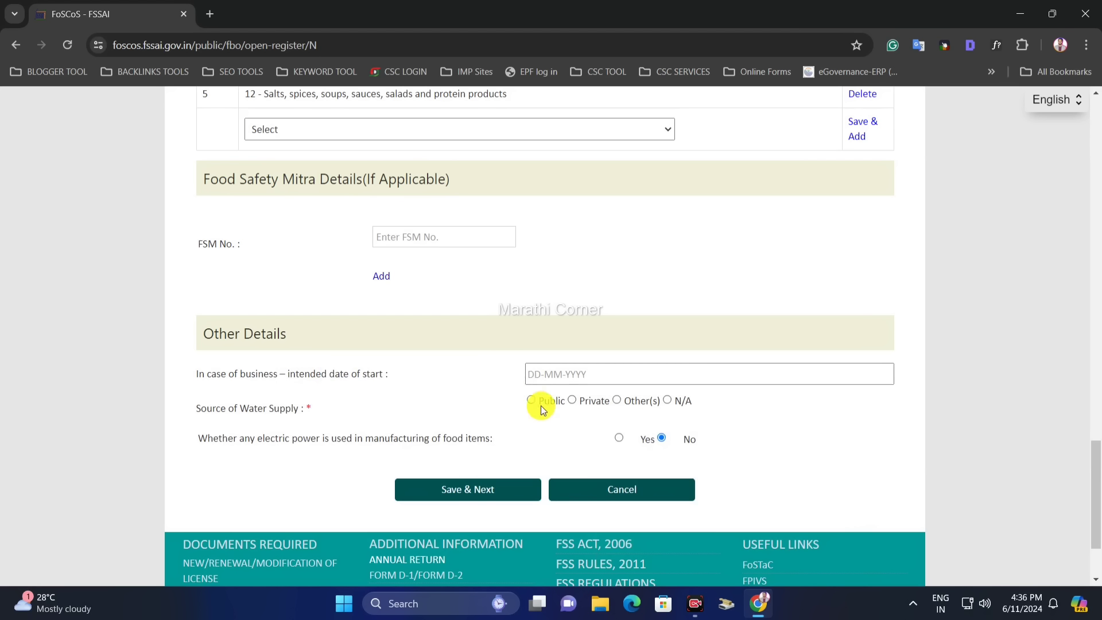
Try Public, Other(s) and N/A, then set water supply source to Private.
drag(222, 410, 267, 411)
click(305, 412)
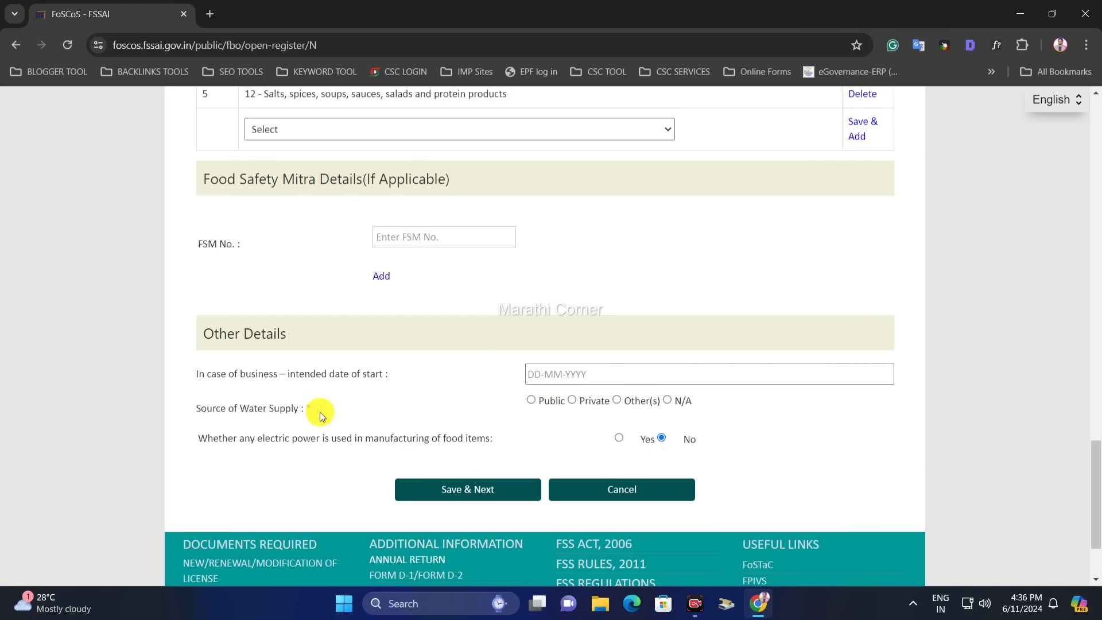
click(530, 399)
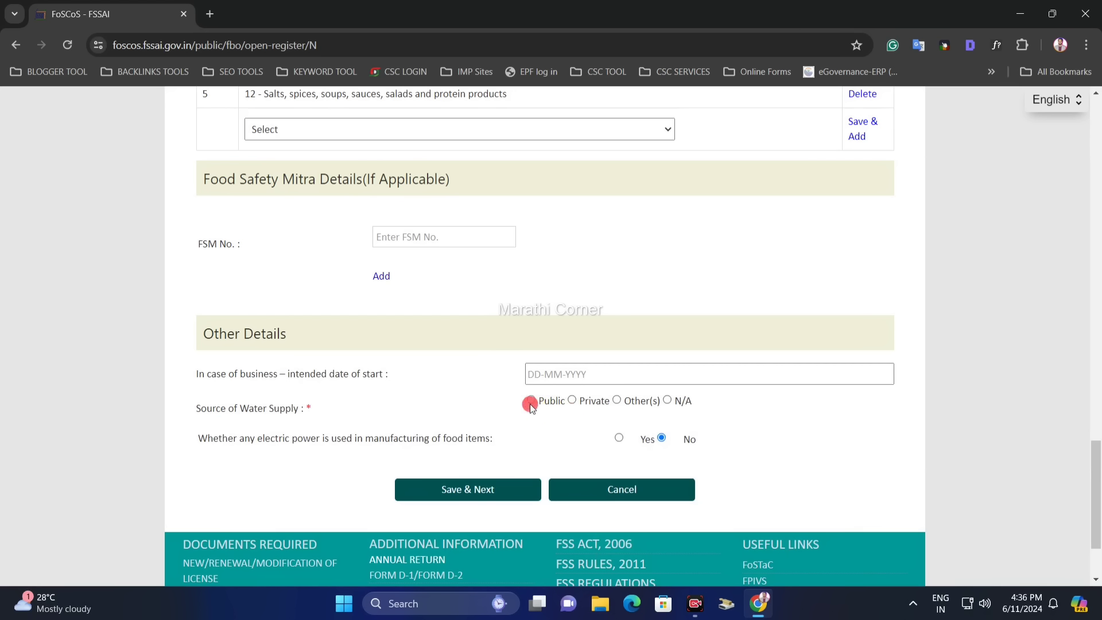
click(616, 400)
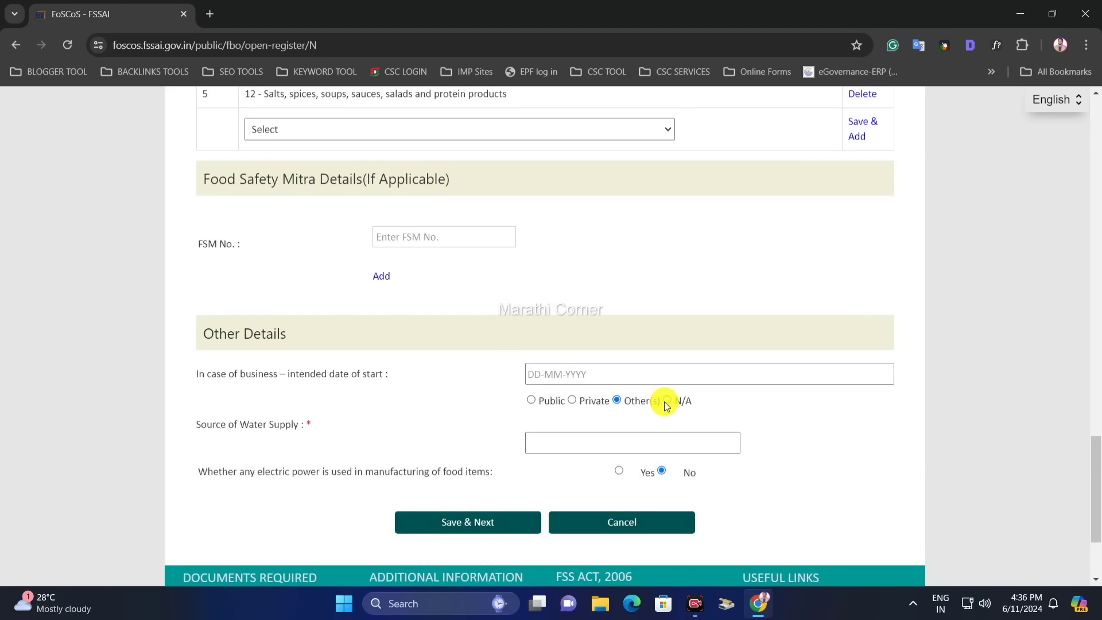
click(669, 403)
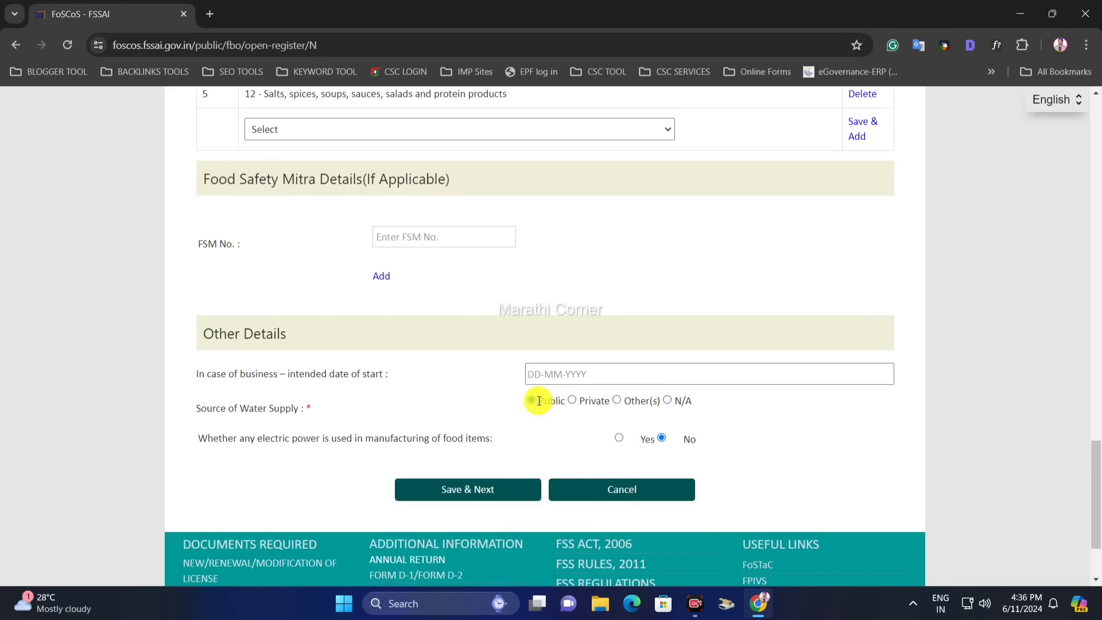
click(573, 401)
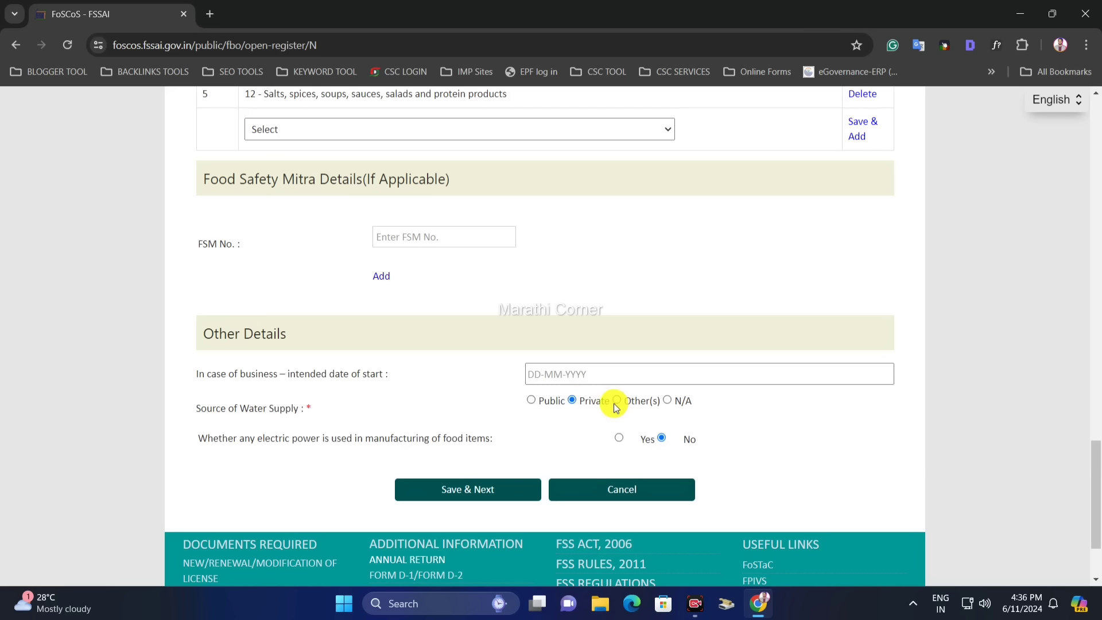
Toggle electric power use between Yes and No, leaving it at No.
drag(239, 439, 402, 441)
click(447, 441)
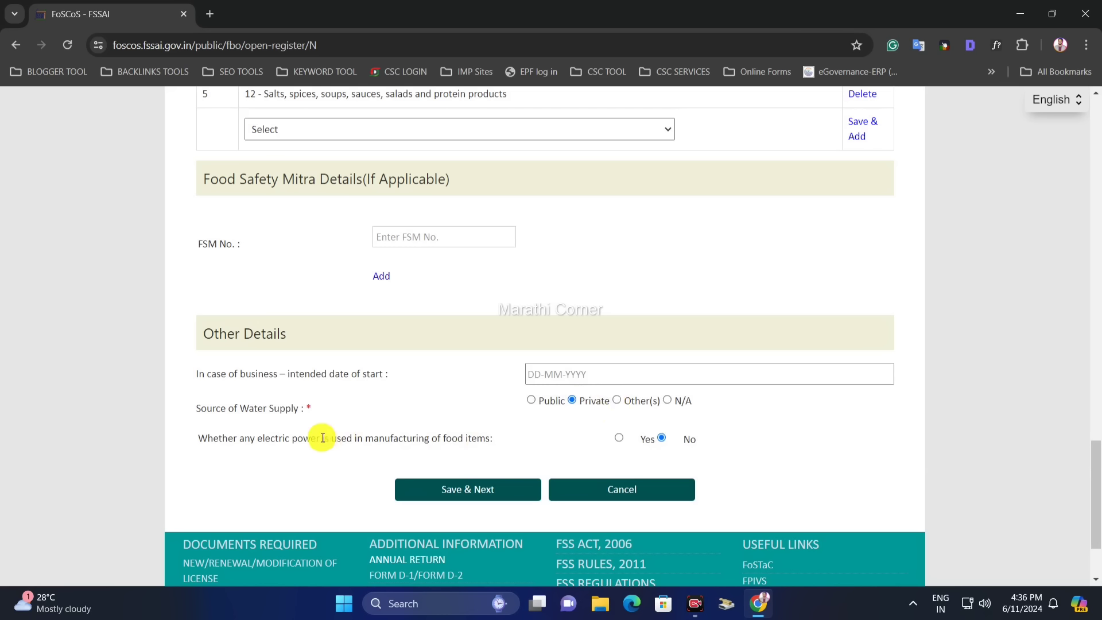
drag(322, 439, 412, 439)
click(619, 438)
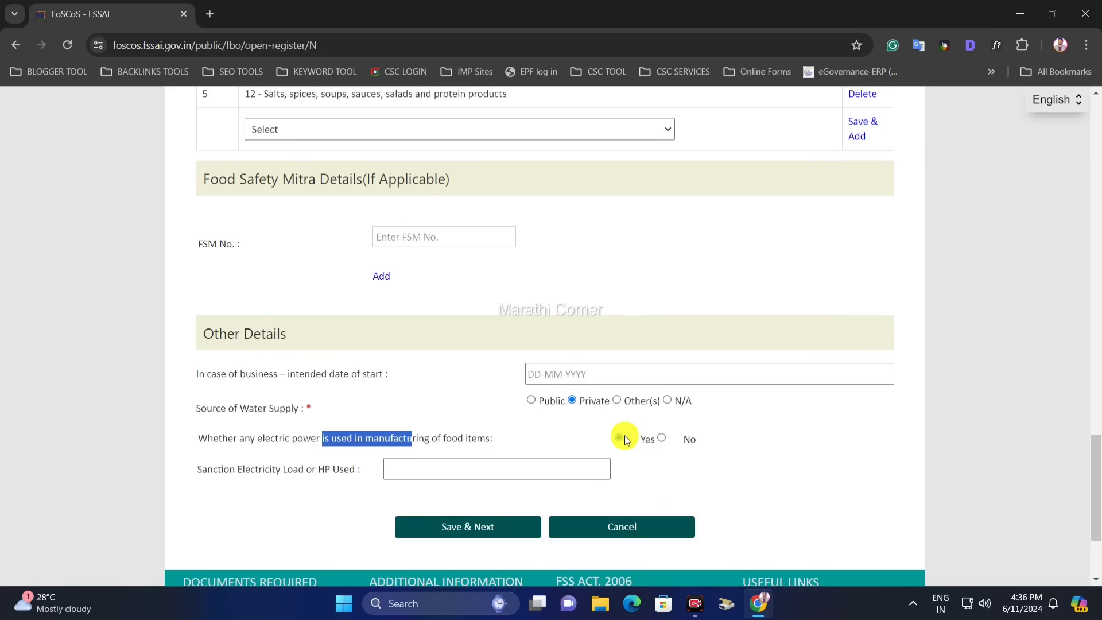
click(597, 438)
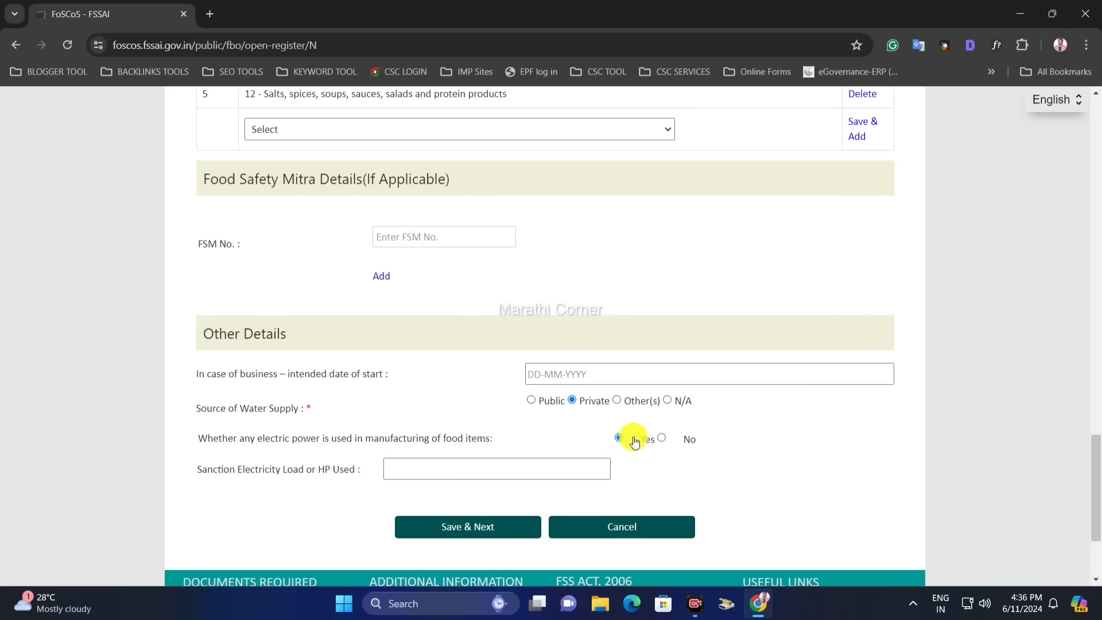
click(663, 440)
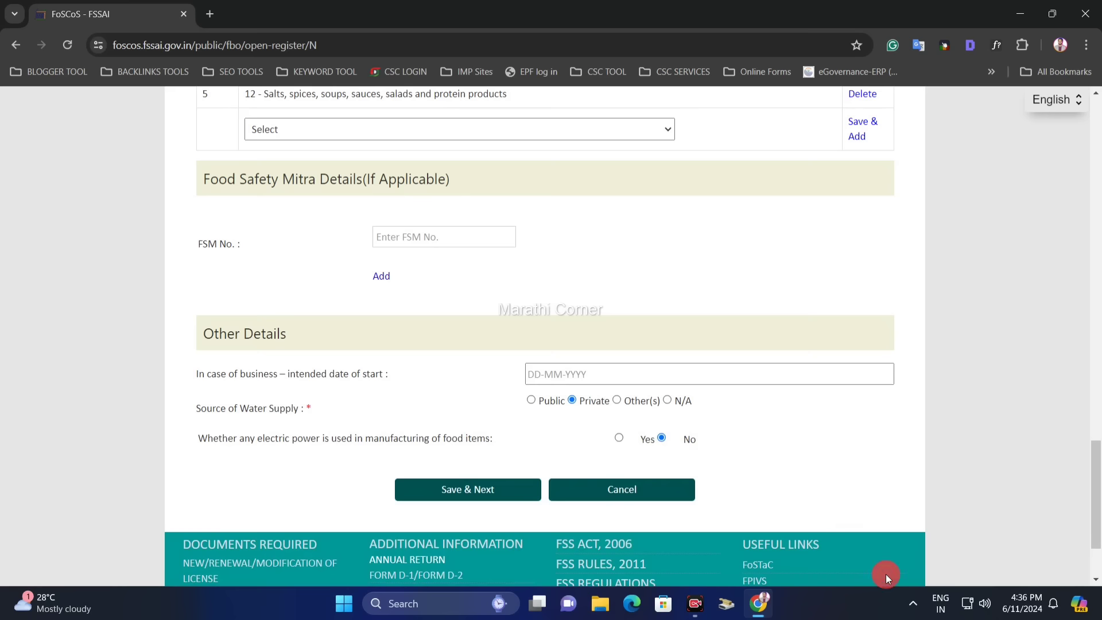
click(618, 439)
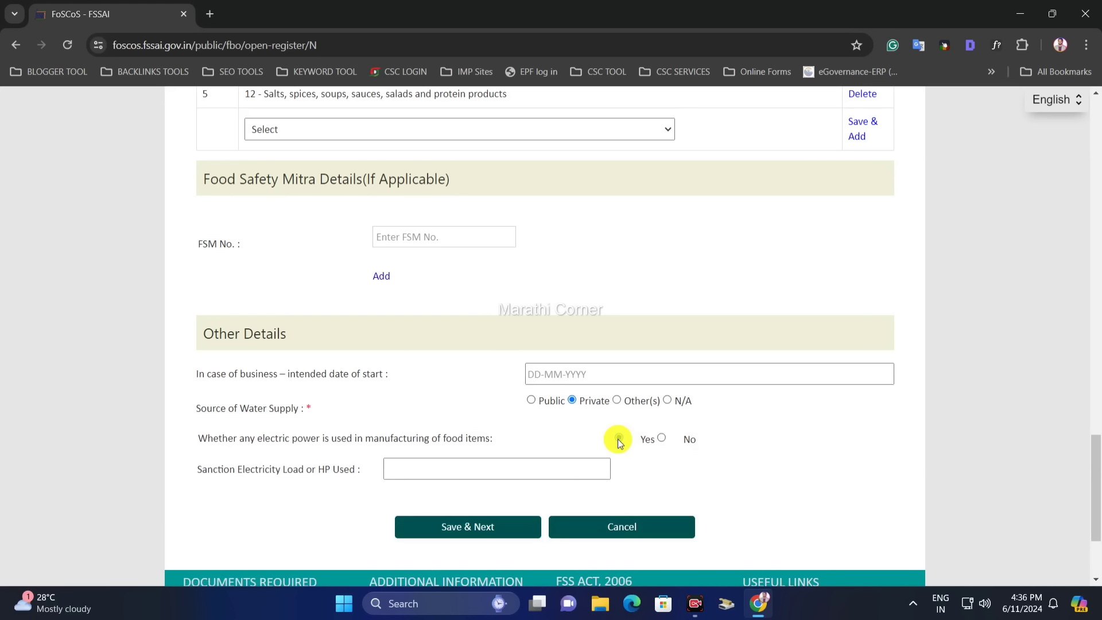
click(661, 439)
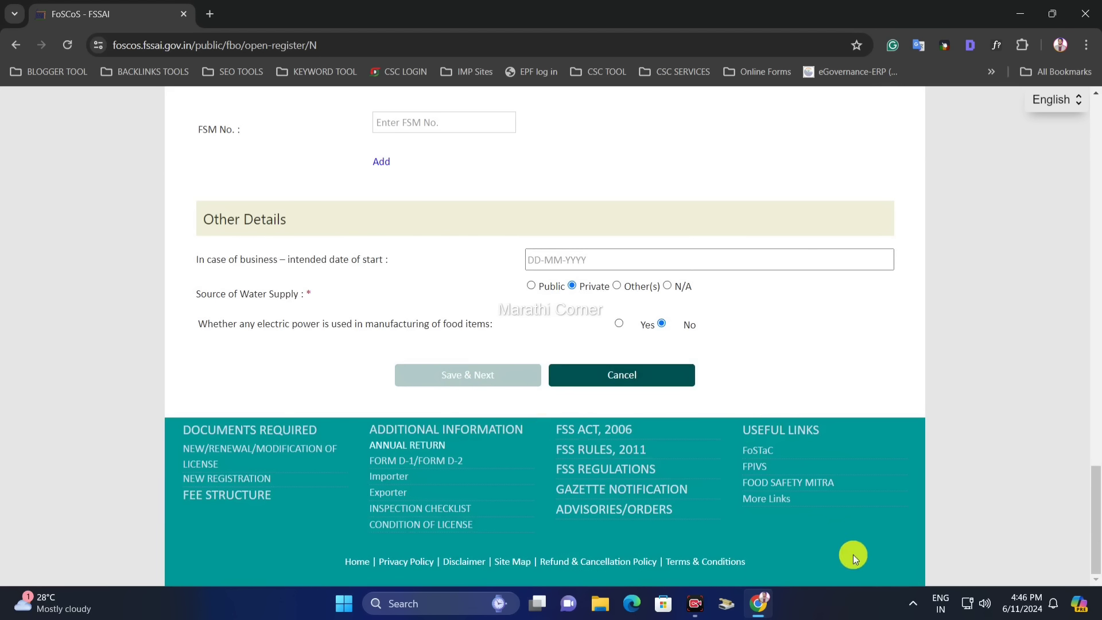
Save the other details and proceed with the five listed food categories.
click(434, 381)
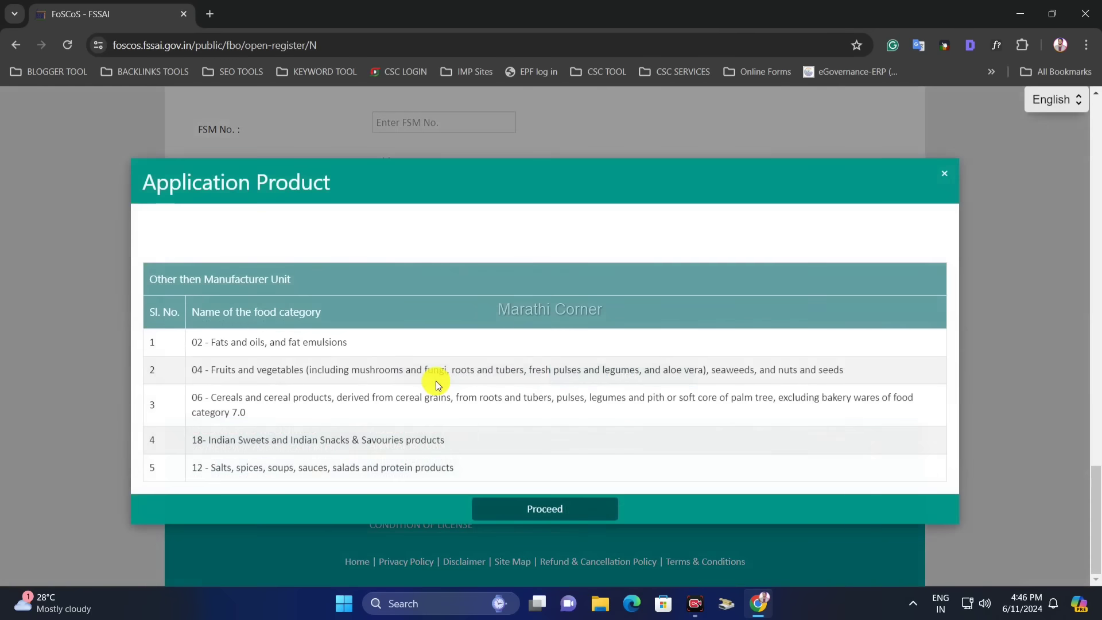
drag(223, 342, 417, 432)
click(417, 432)
click(556, 512)
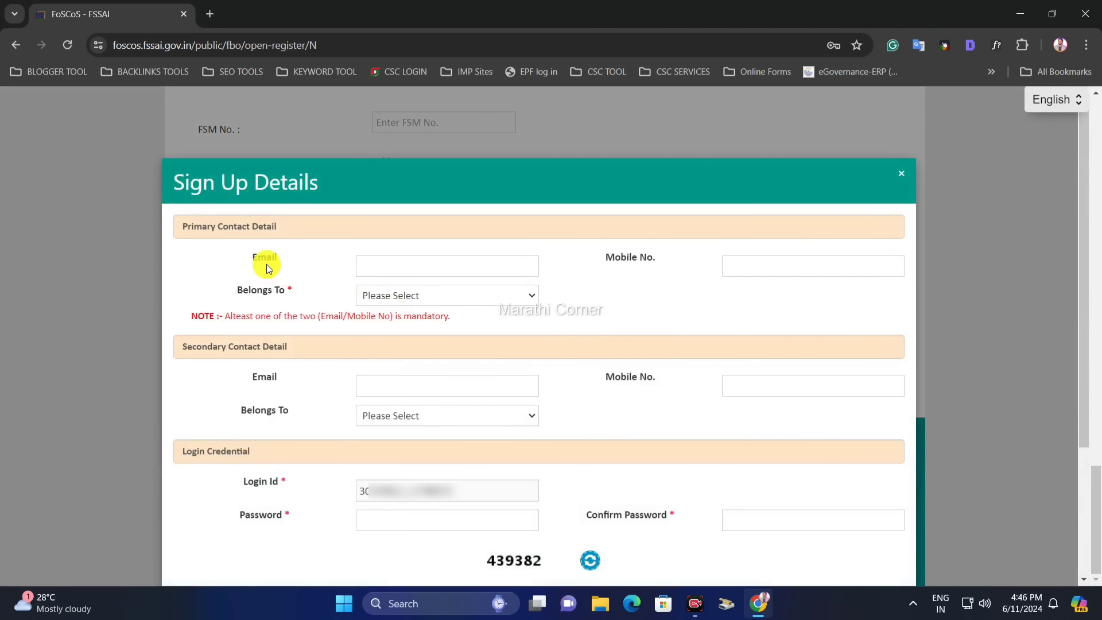
drag(254, 258, 281, 257)
Fill the primary contact email and mobile fields and set Belongs To to Self.
click(407, 262)
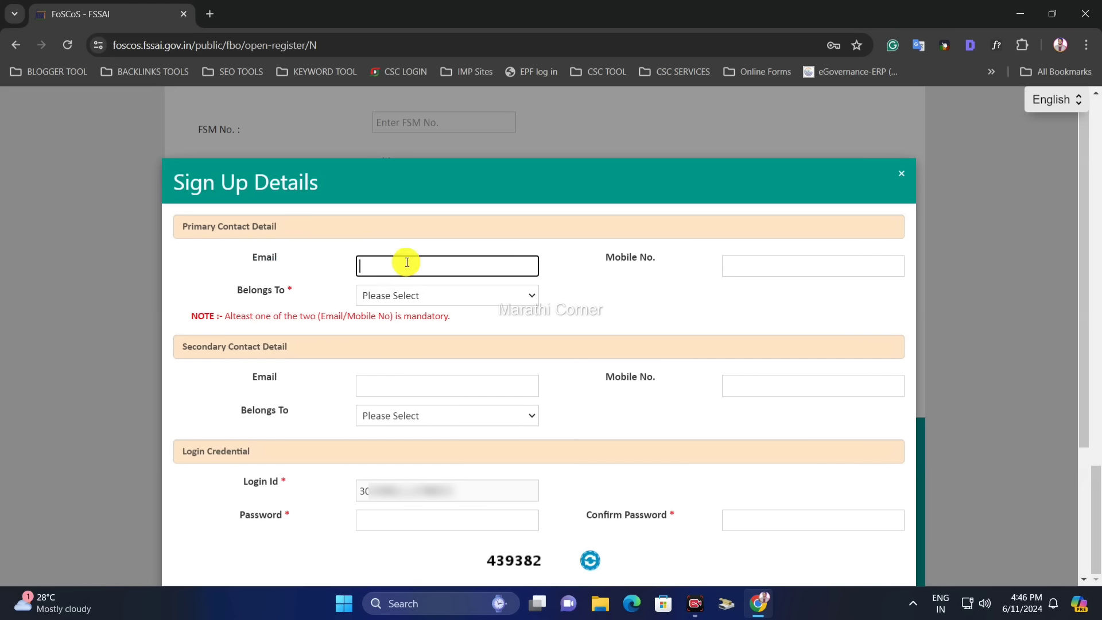
drag(637, 256, 732, 263)
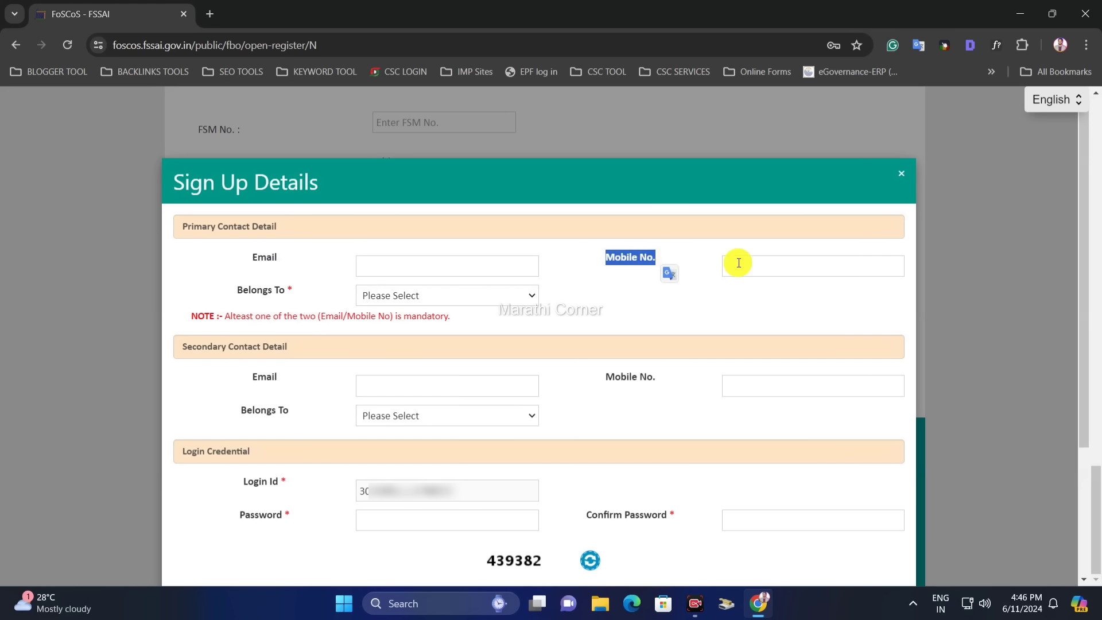
click(734, 265)
drag(249, 298, 280, 295)
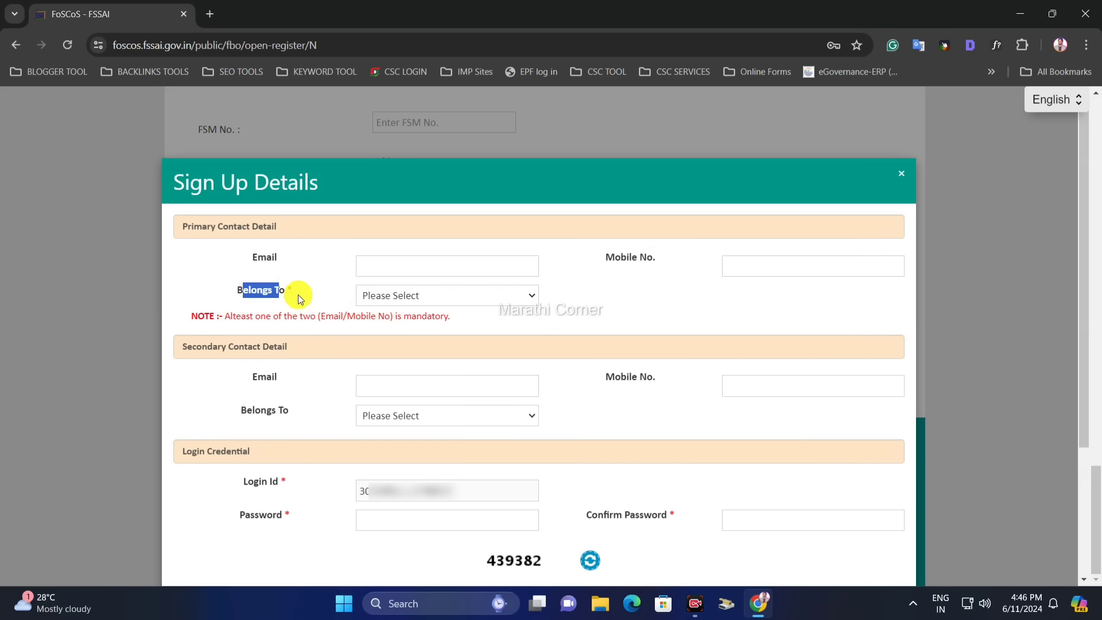
click(396, 294)
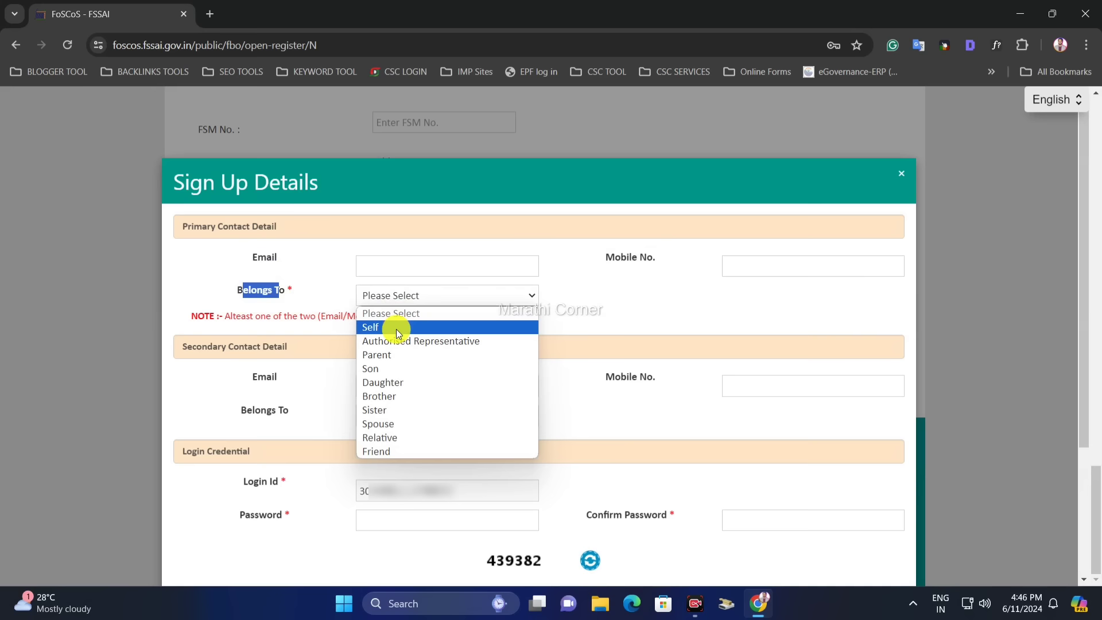
click(396, 329)
click(388, 297)
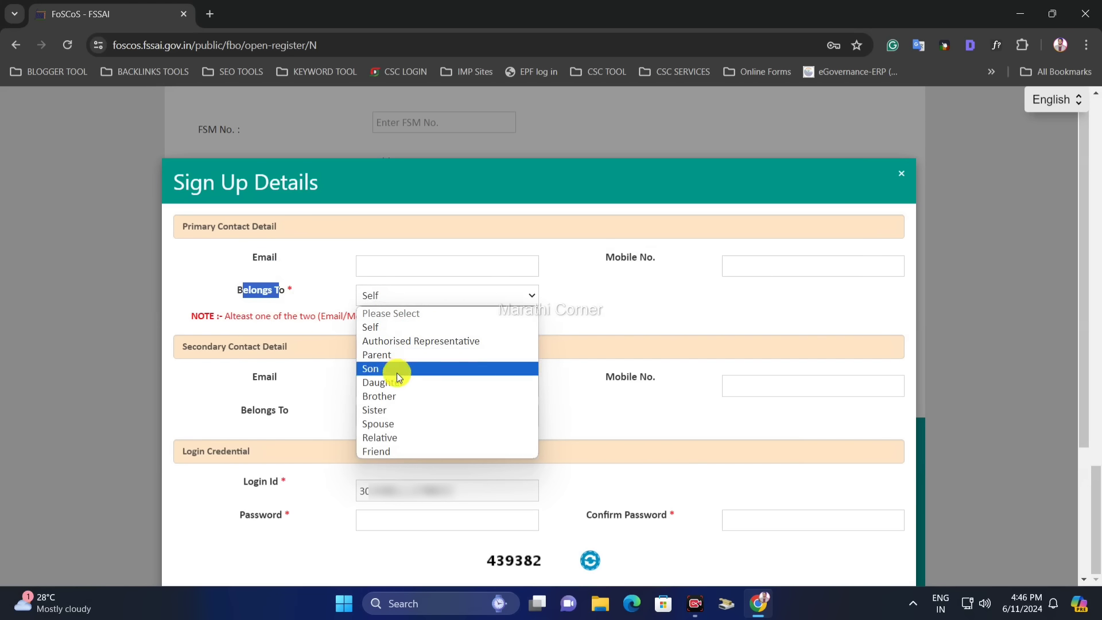
click(389, 328)
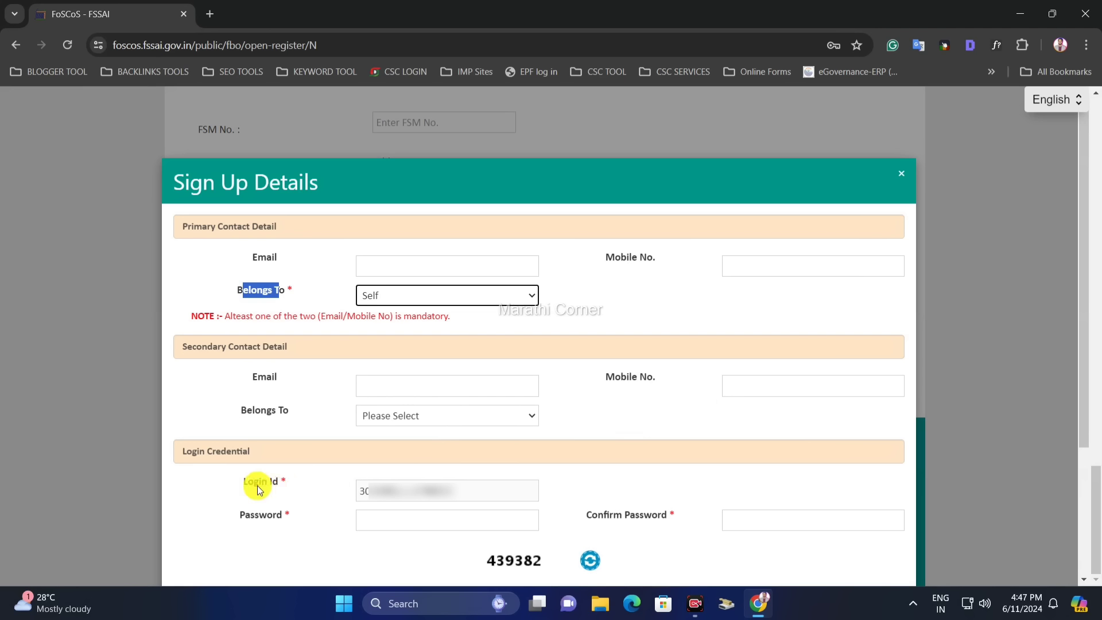
Enter the account password and move on to the Confirm Password field.
click(392, 522)
click(336, 508)
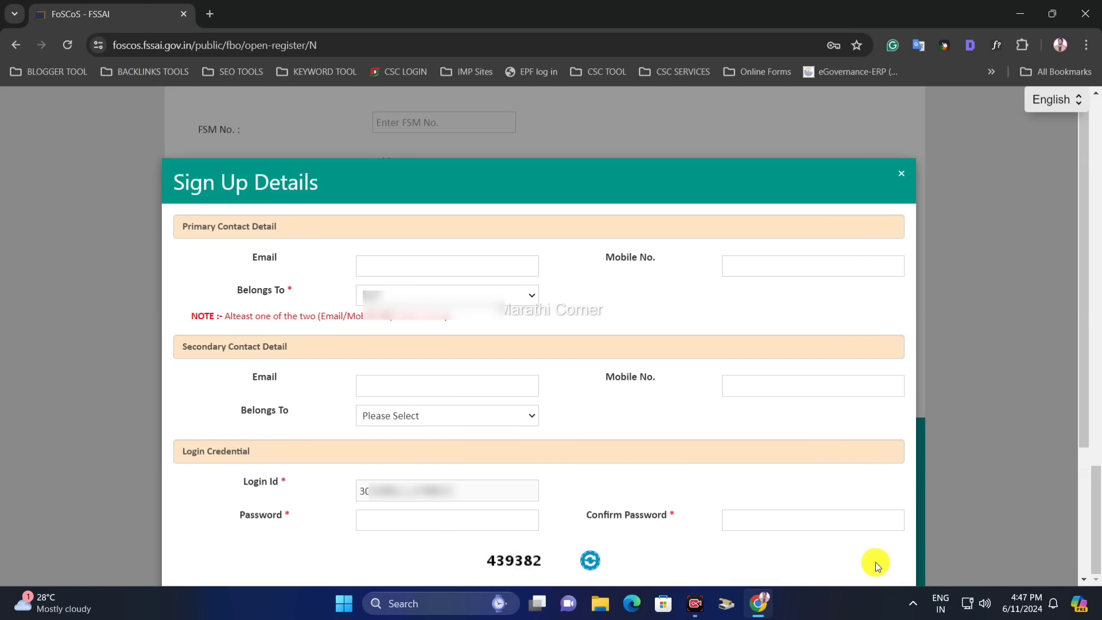
scroll(887, 569, down, 3)
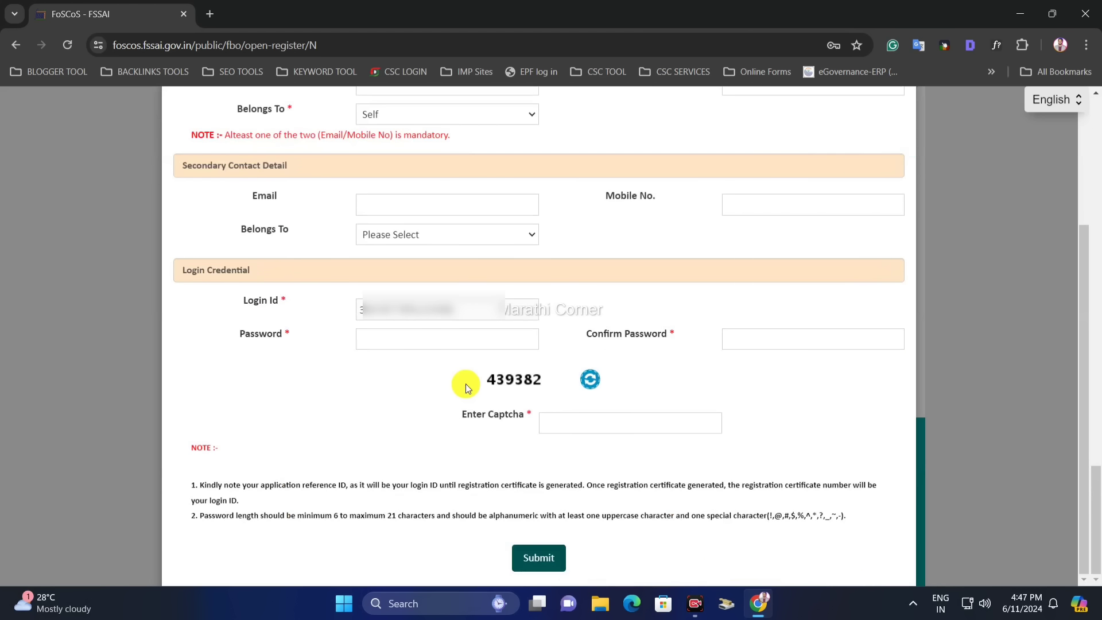
drag(602, 343, 688, 343)
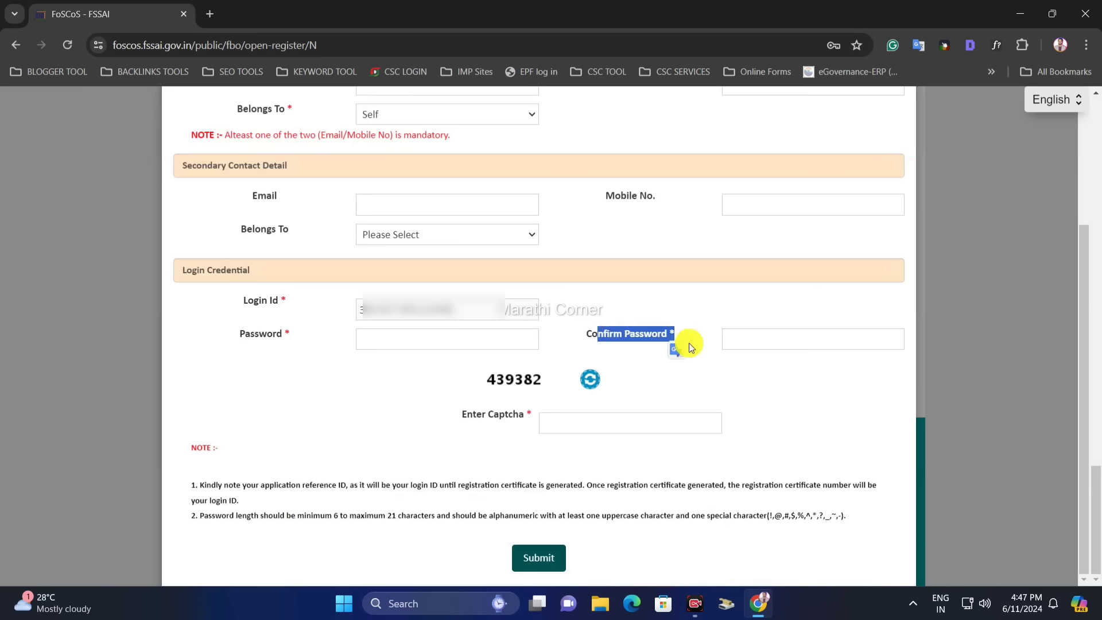
click(508, 417)
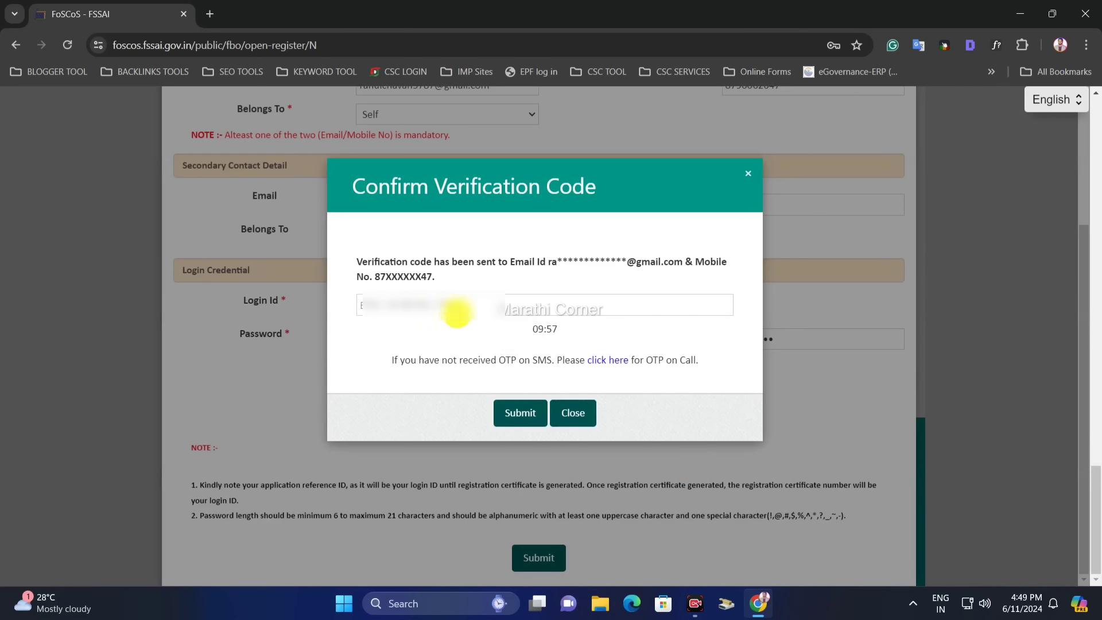
Enter the received verification code and submit it.
click(489, 307)
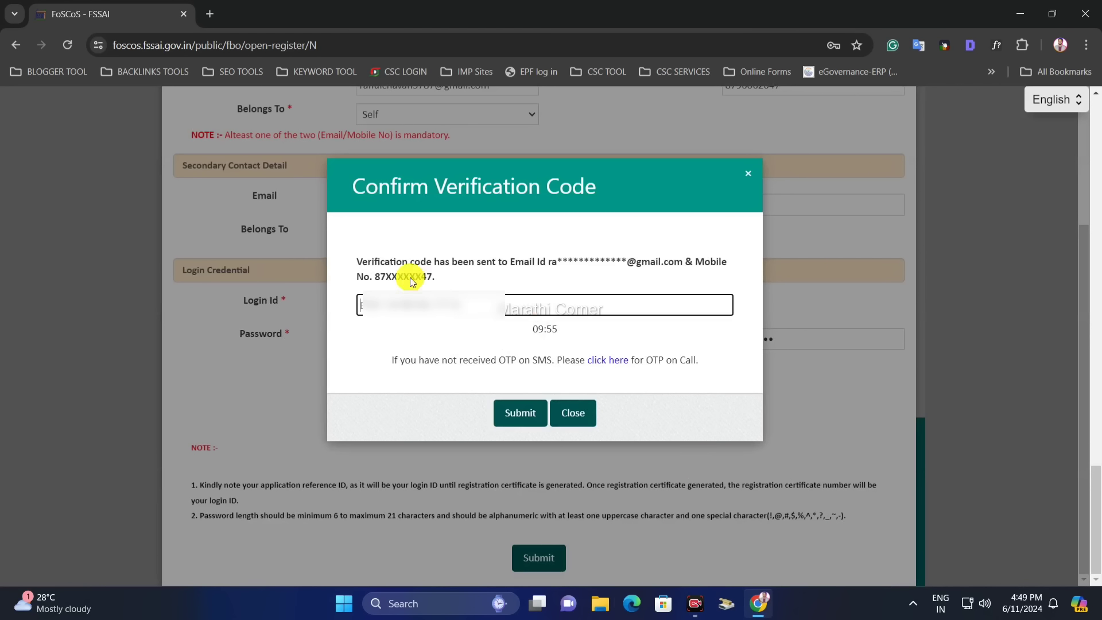
click(437, 276)
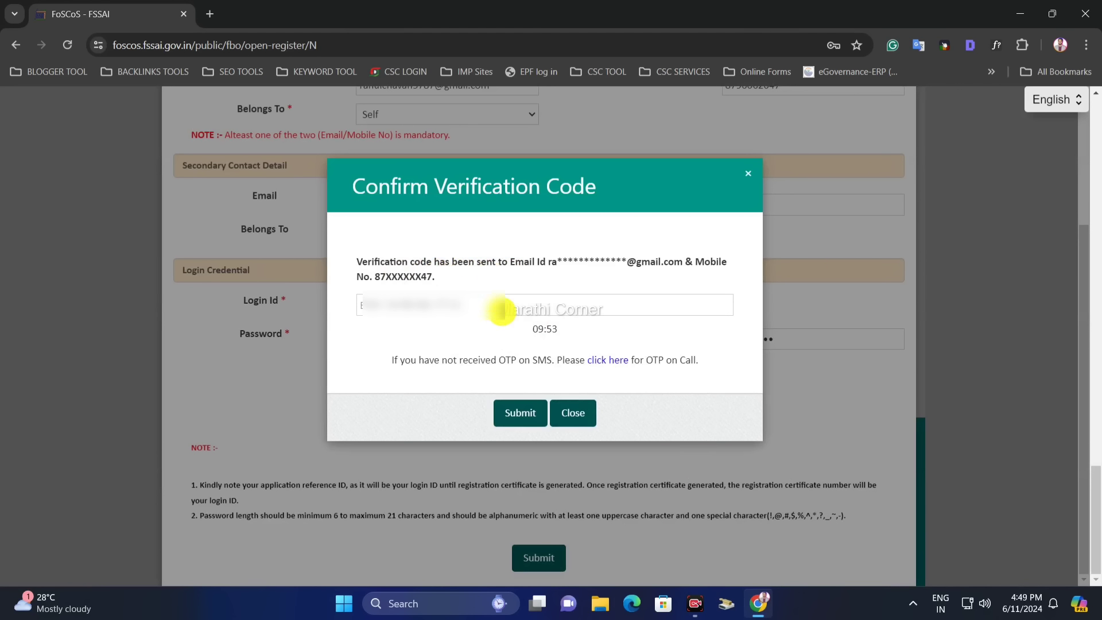
click(505, 309)
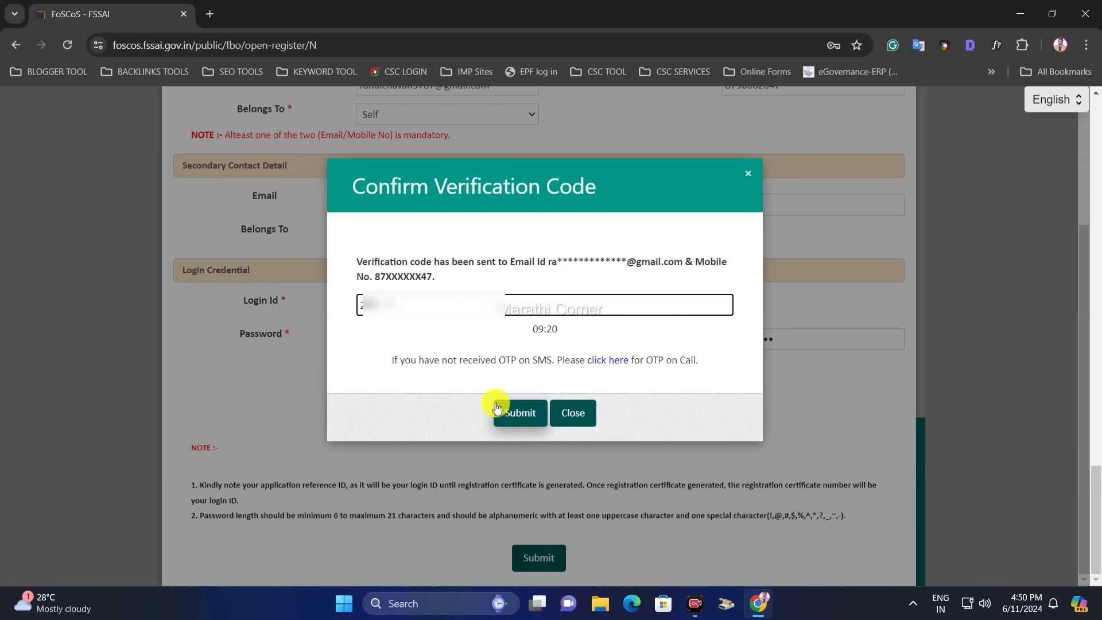
click(509, 411)
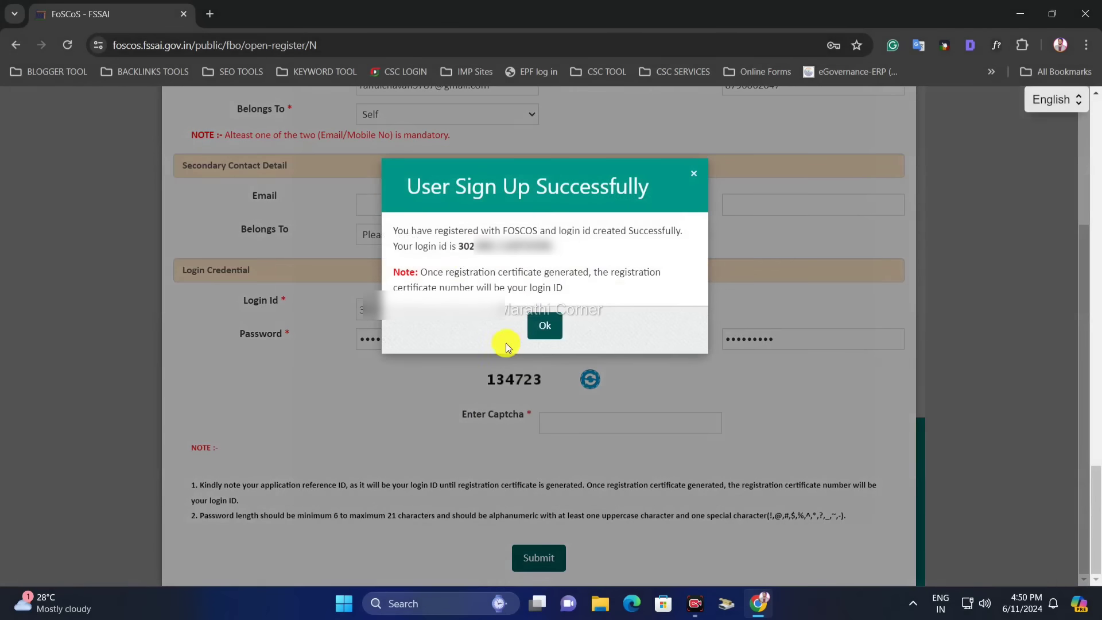
Copy the newly created login ID, then close the User Sign Up Successfully dialog with OK.
drag(396, 230, 634, 231)
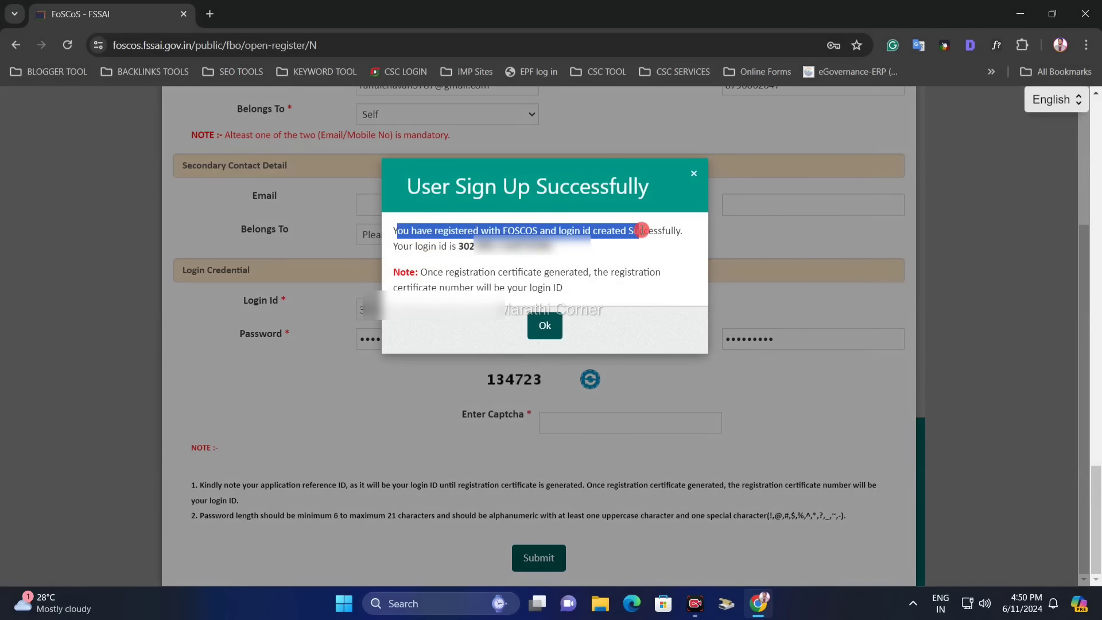
double_click(651, 230)
drag(470, 245, 545, 244)
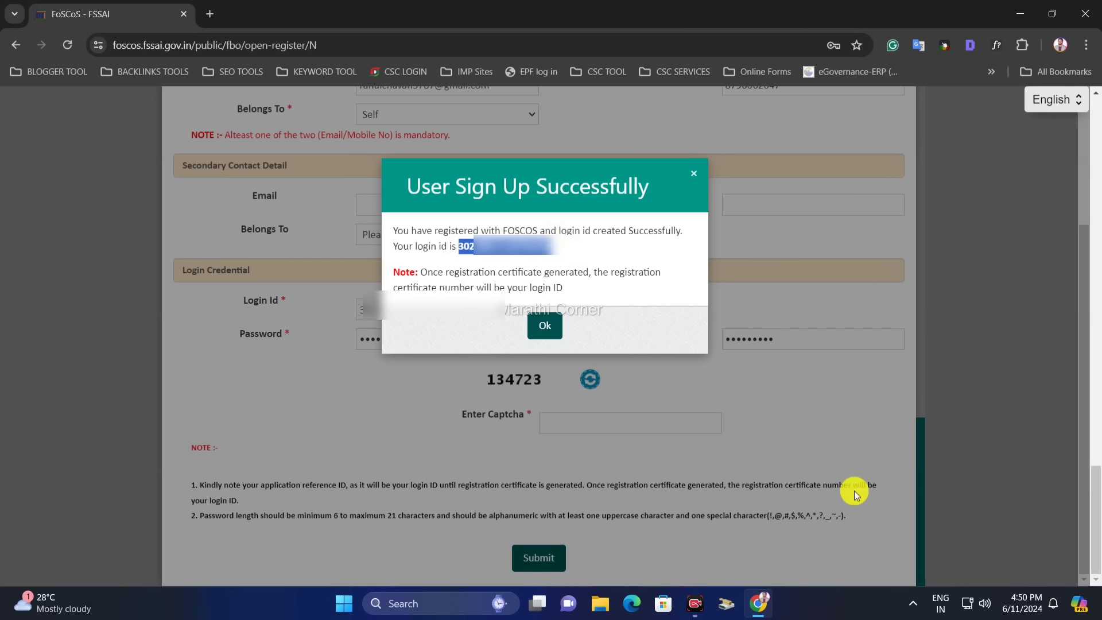
key(ctrl+c)
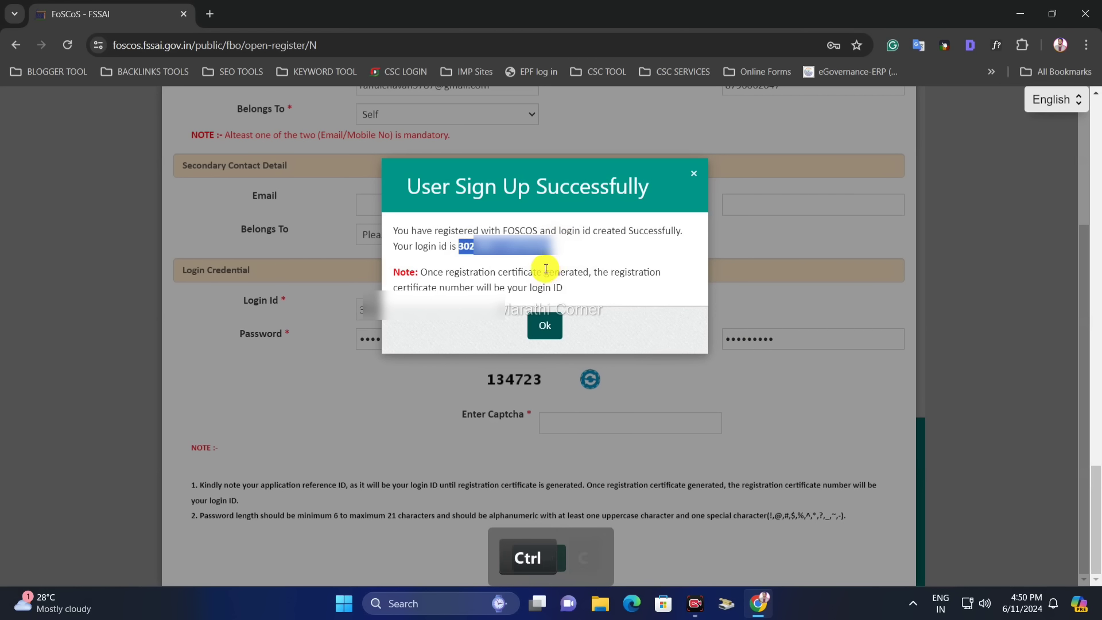
click(619, 280)
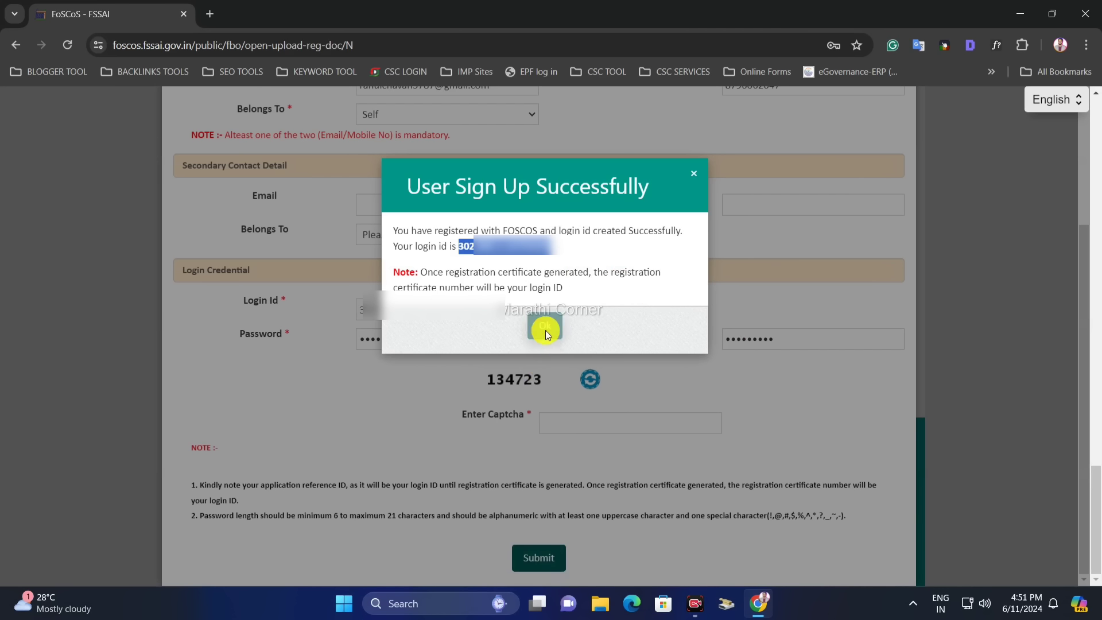
click(545, 330)
Select Aadhar Card as the Identity Proof type on the upload page.
scroll(716, 306, down, 1)
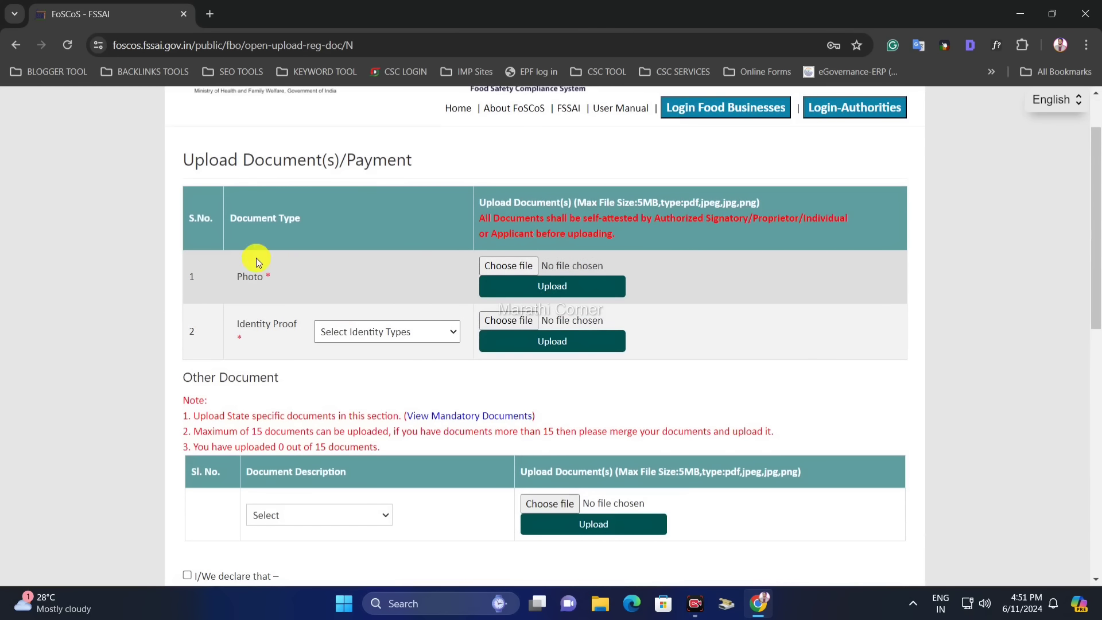
scroll(256, 262, down, 1)
click(251, 219)
click(372, 210)
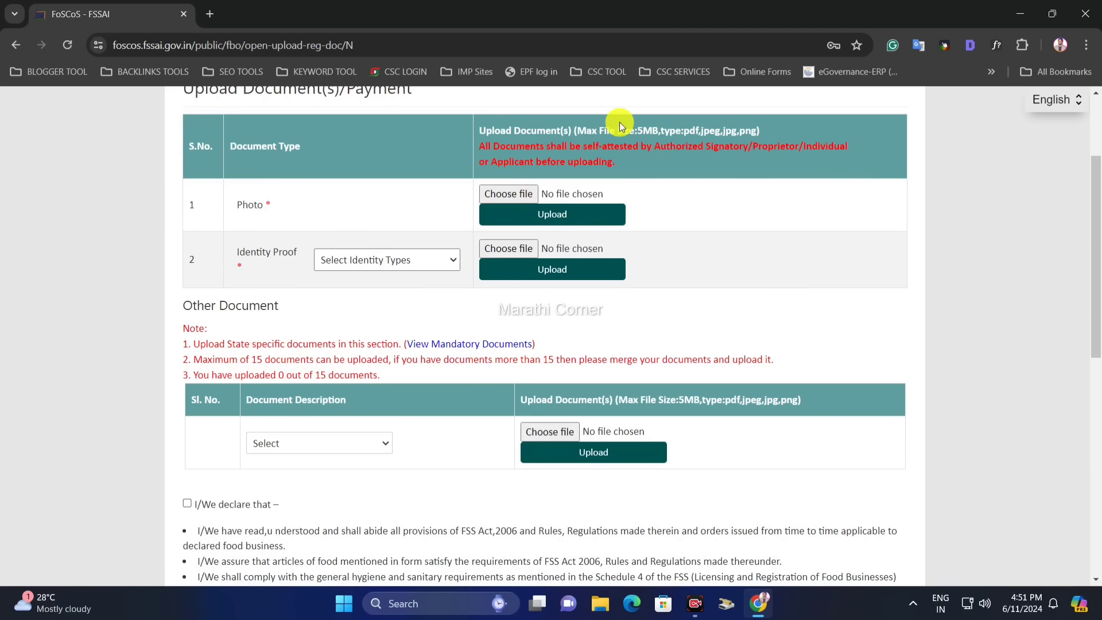
click(735, 123)
drag(745, 131, 763, 132)
click(675, 134)
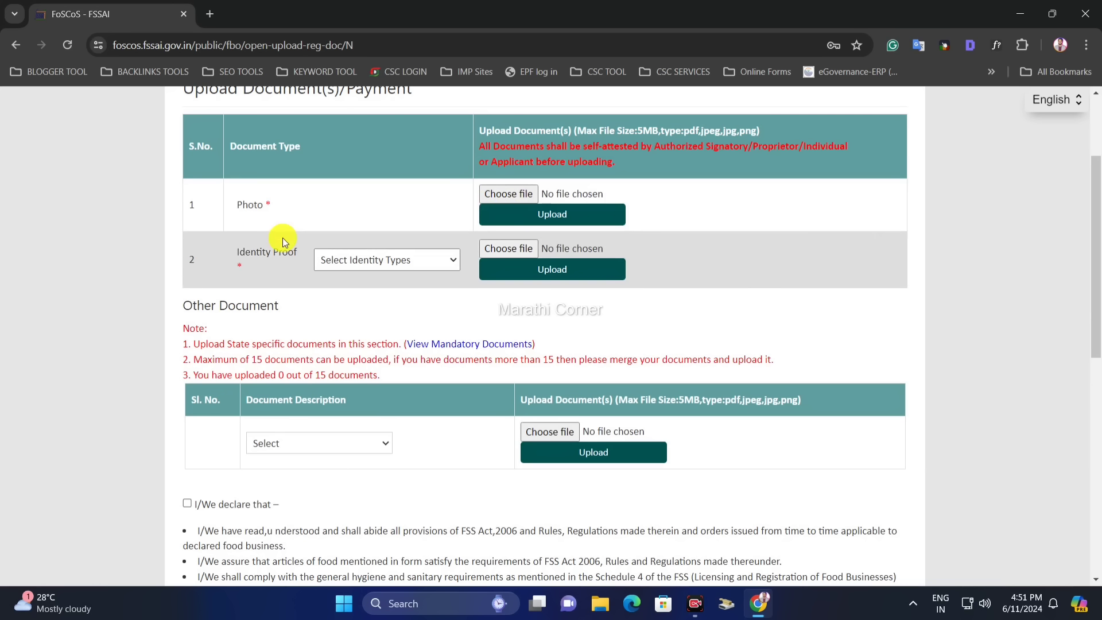
drag(236, 256, 299, 260)
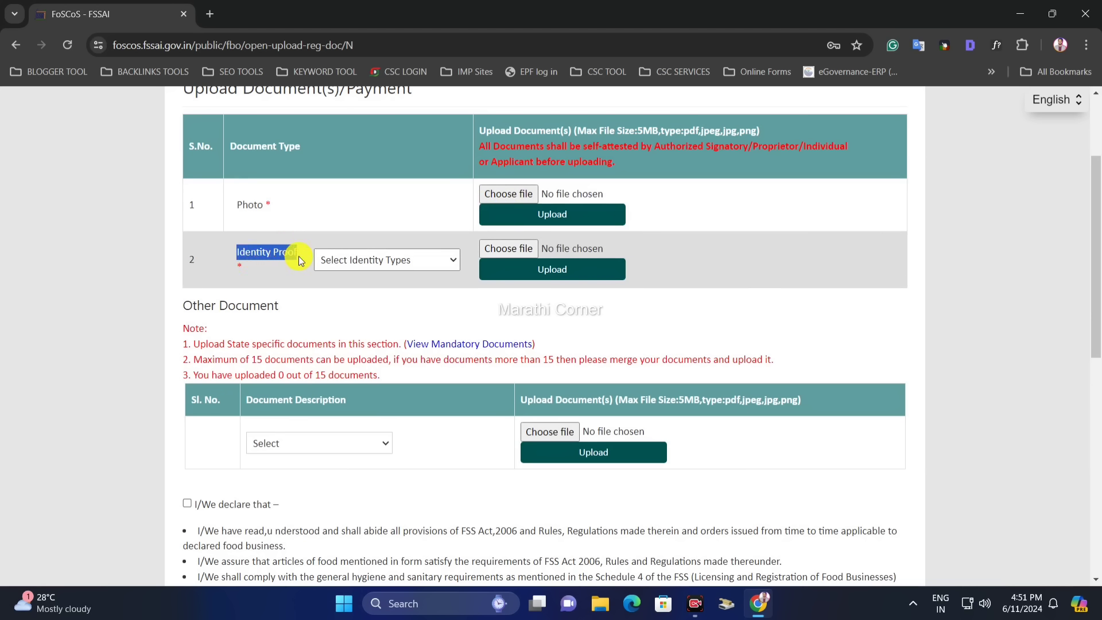
click(355, 264)
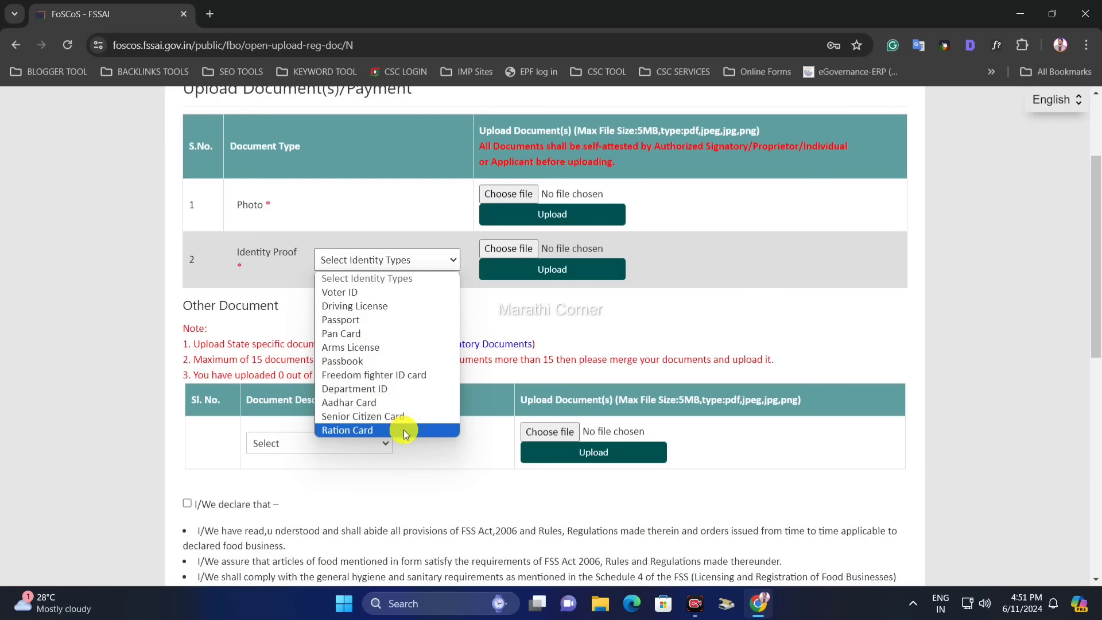
click(390, 401)
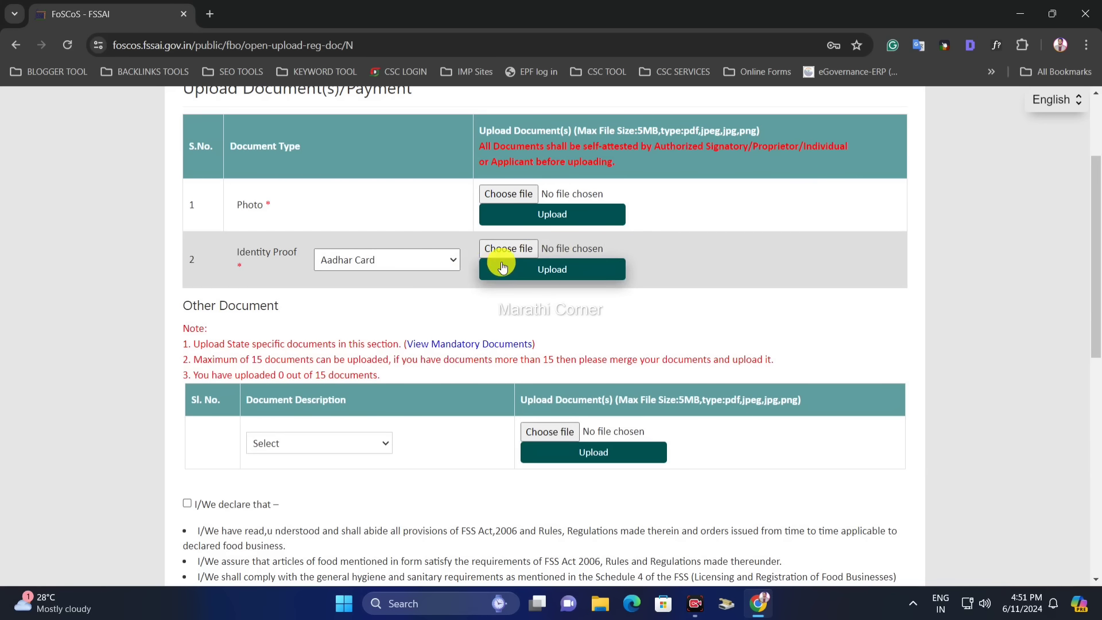
Open the View Mandatory Documents list in a new tab.
scroll(377, 314, down, 1)
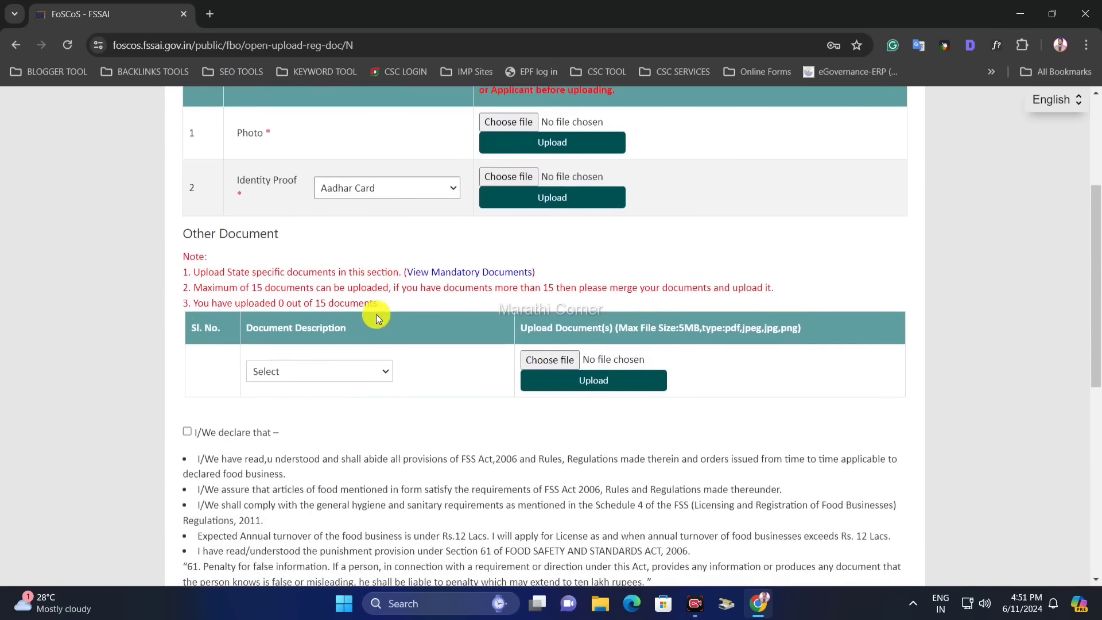
scroll(377, 314, down, 1)
drag(218, 165, 276, 164)
click(341, 208)
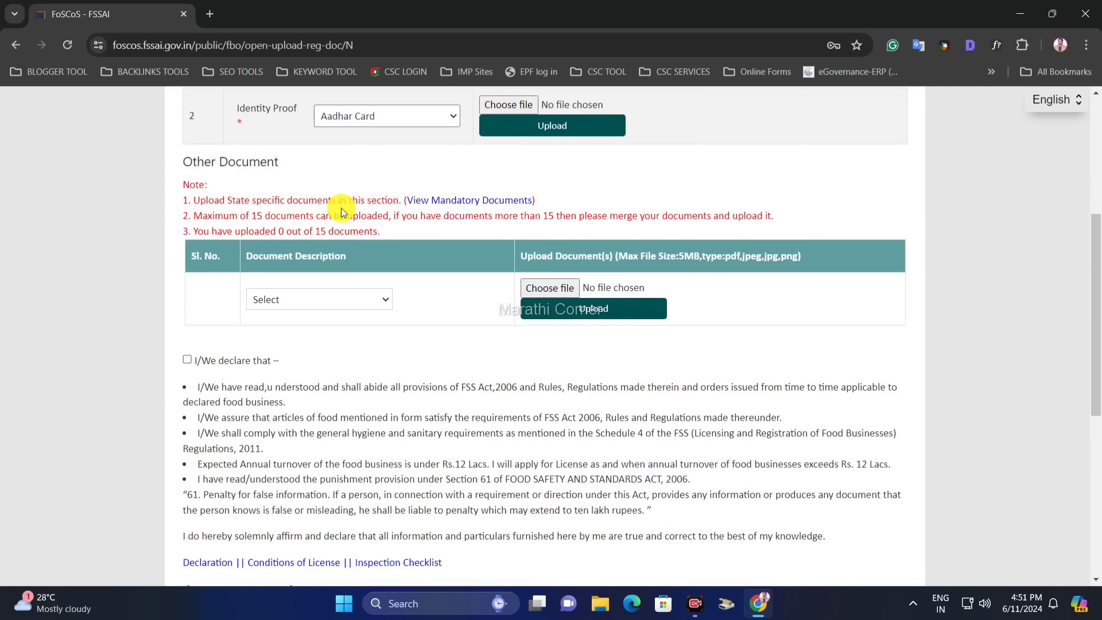
click(466, 202)
Show KOB-wise required documents for business group Food Services and business kind Hotel.
scroll(529, 226, down, 1)
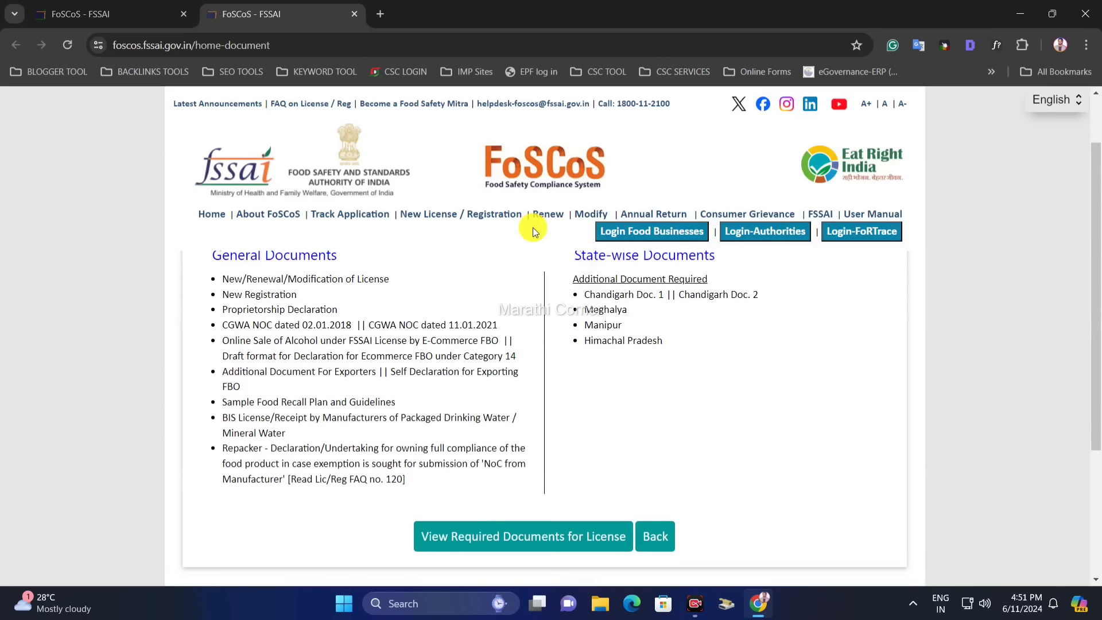
scroll(574, 350, down, 1)
scroll(546, 410, up, 3)
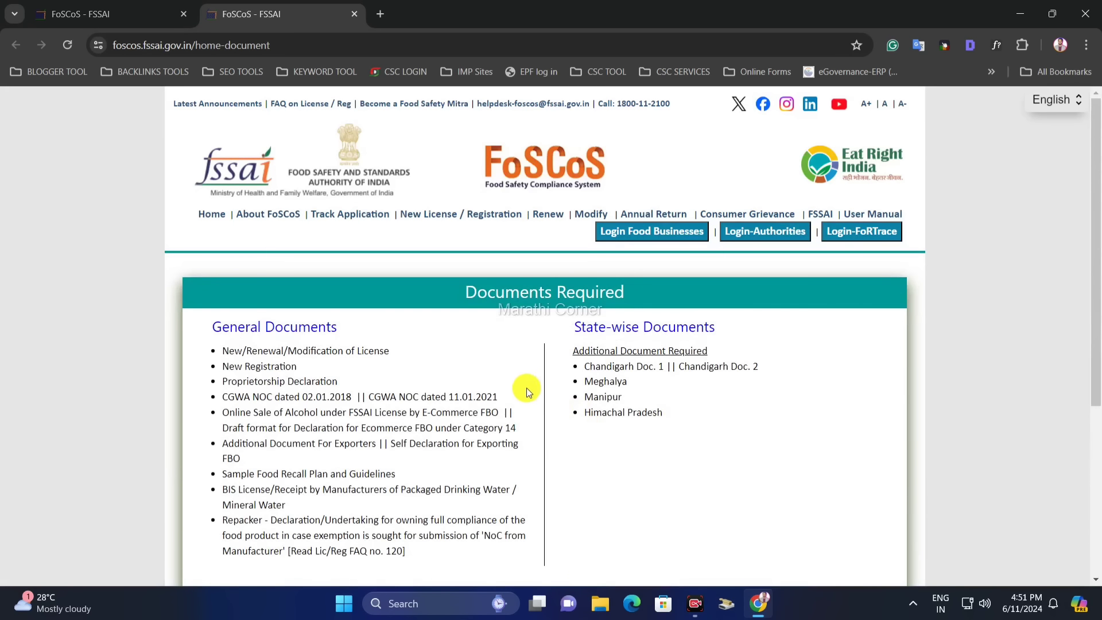
scroll(551, 380, down, 1)
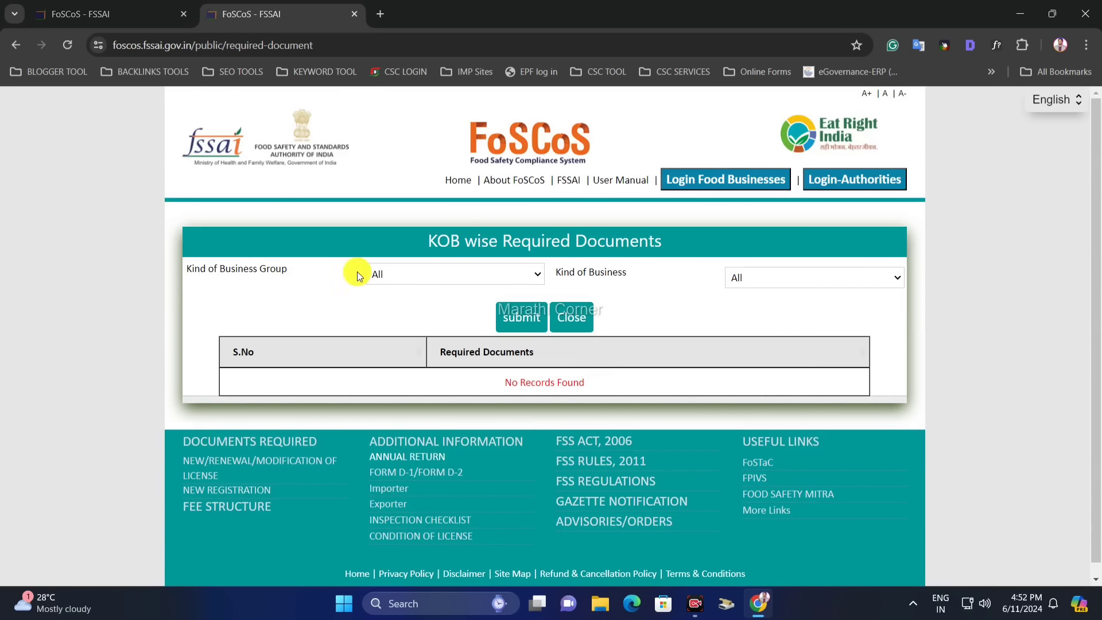
click(442, 274)
click(440, 343)
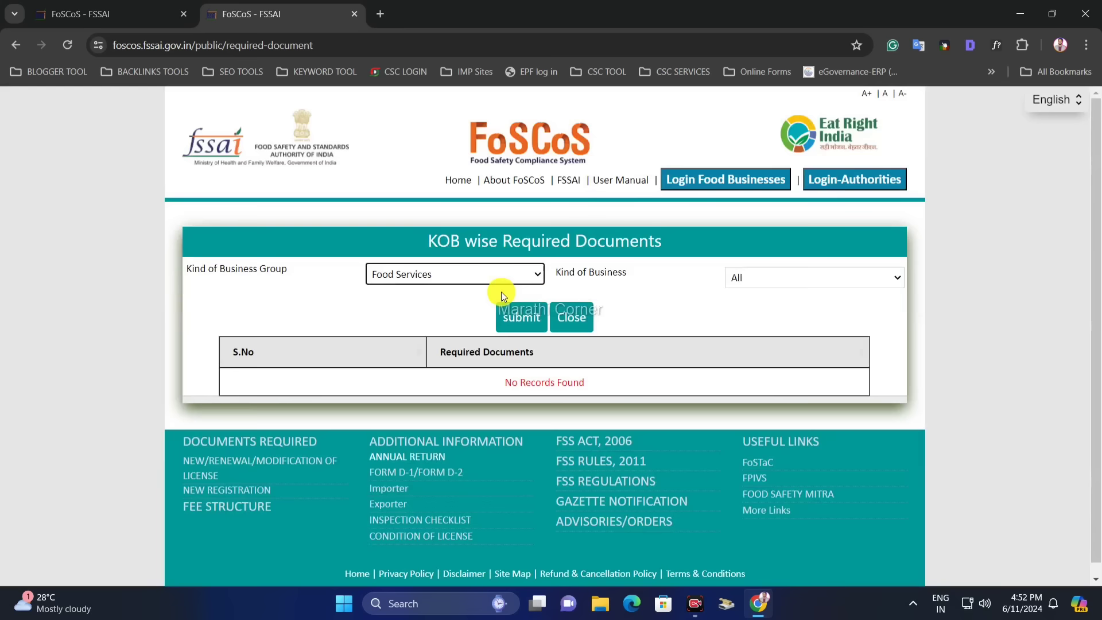
click(746, 276)
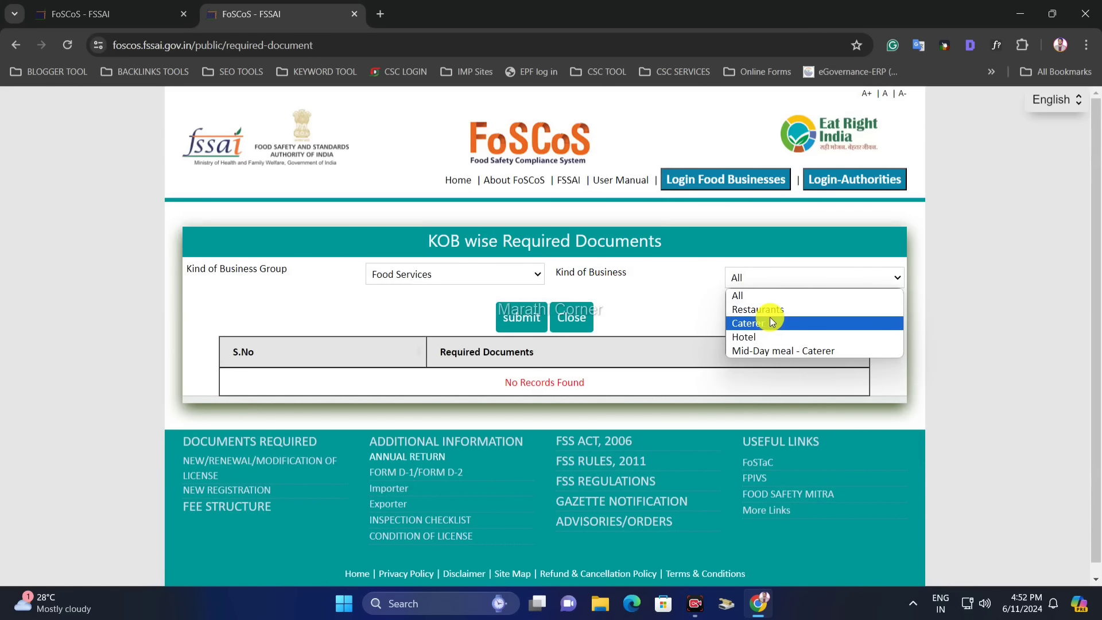
click(769, 337)
click(731, 276)
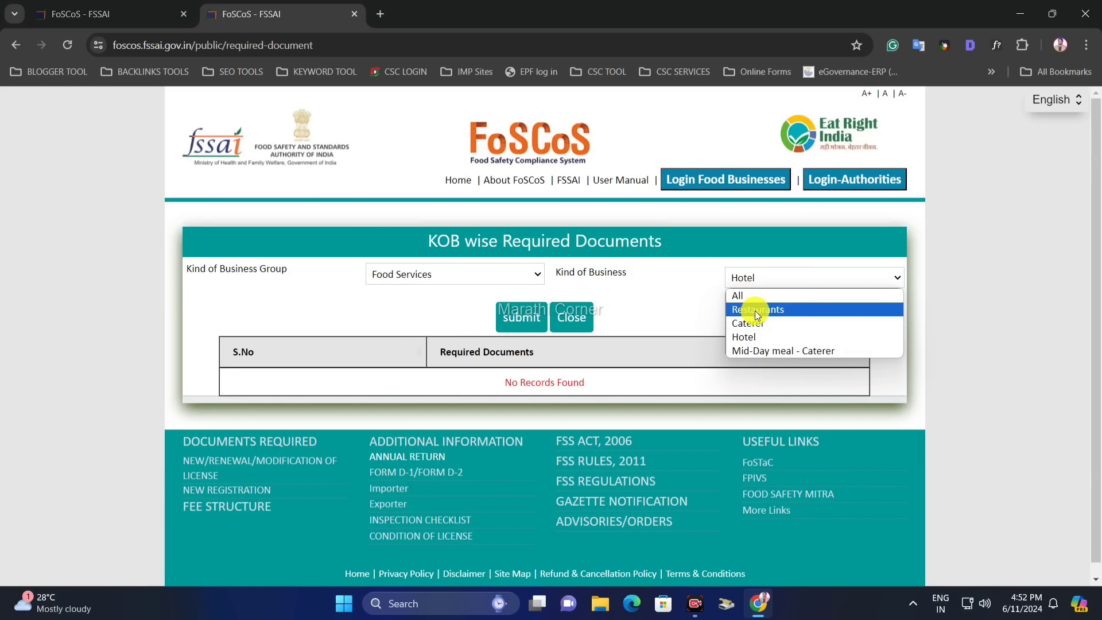
click(756, 338)
click(521, 317)
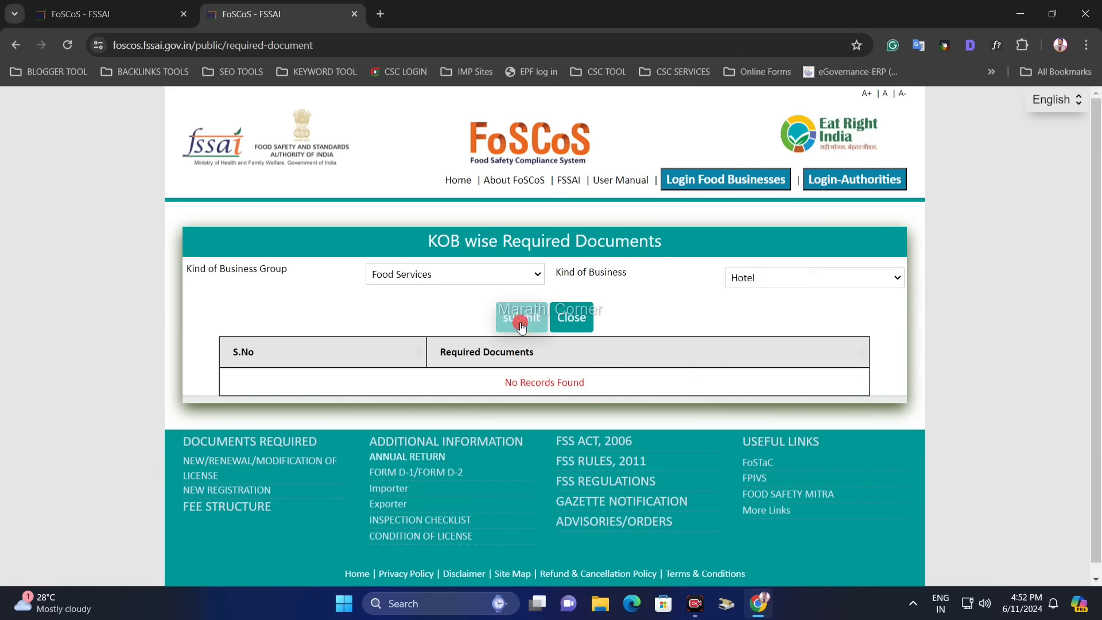
Review the proof of premises and address proof rows, then close the required-documents tab.
scroll(545, 294, down, 1)
scroll(538, 259, down, 1)
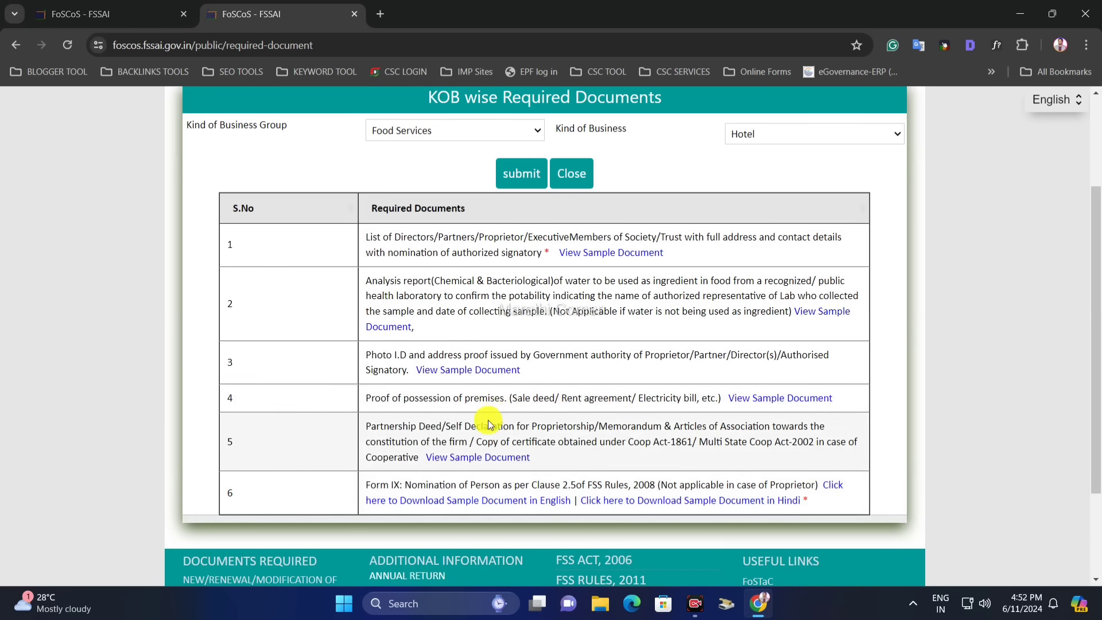
drag(490, 398, 691, 399)
click(643, 398)
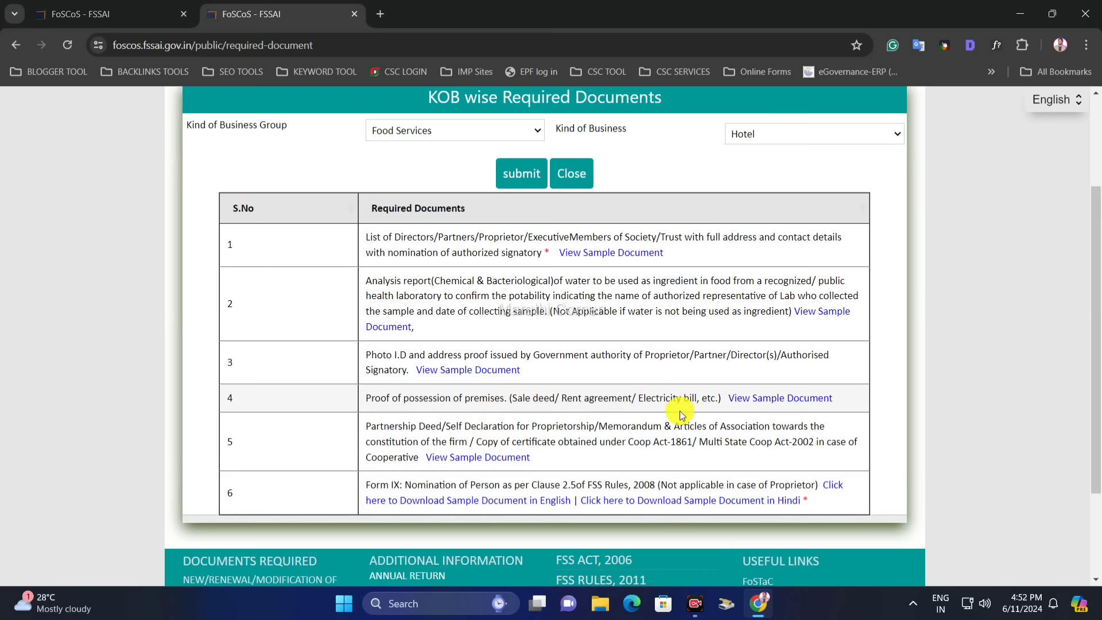
drag(432, 352, 531, 350)
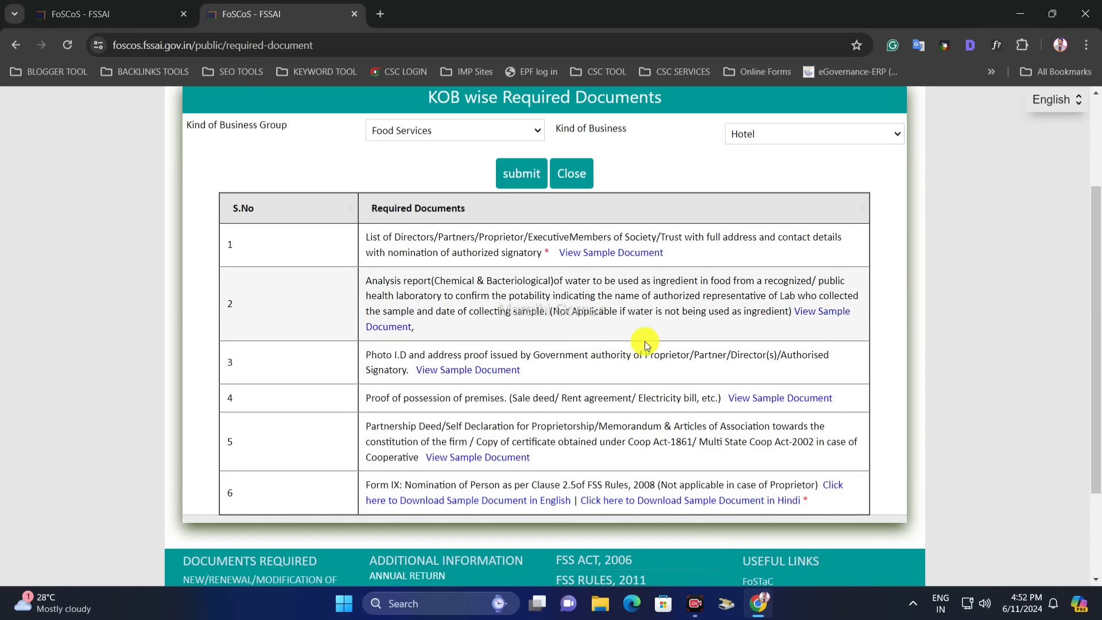
drag(666, 354, 711, 354)
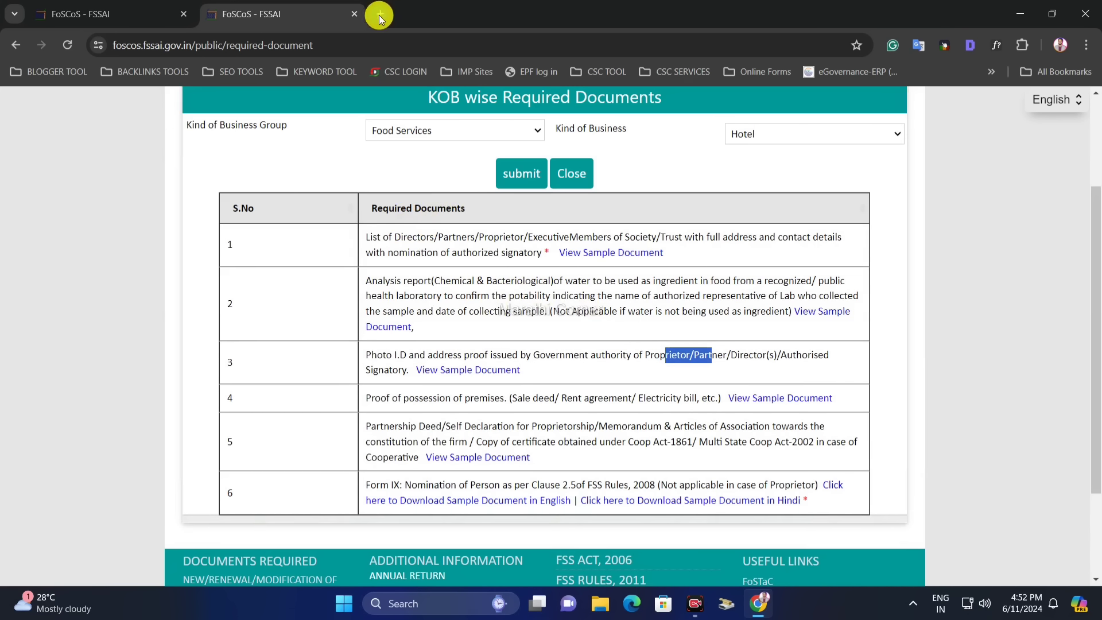
click(355, 14)
Set the Other Document description to Proof of Premises after briefly trying NOC by Municipality/Panchayat.
click(291, 295)
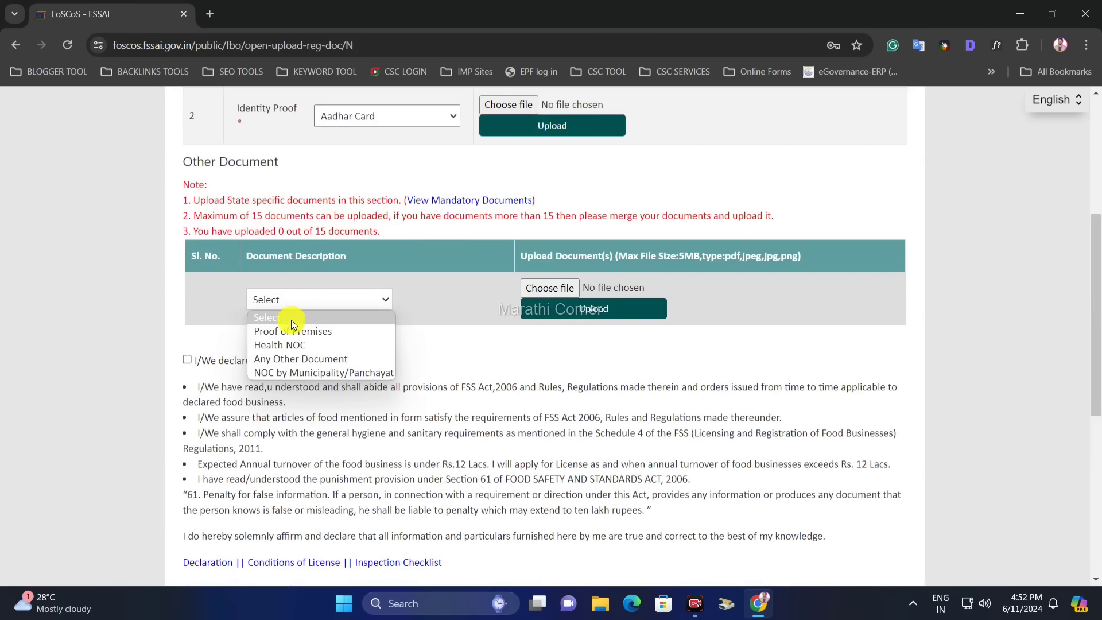
click(312, 331)
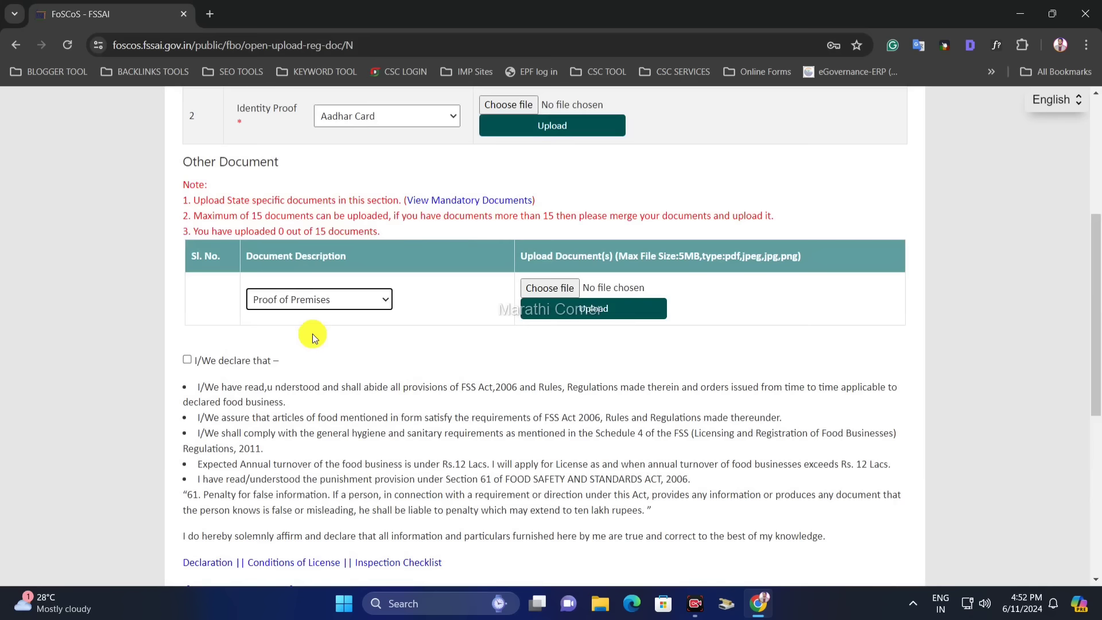
click(328, 307)
click(317, 332)
click(316, 299)
click(321, 328)
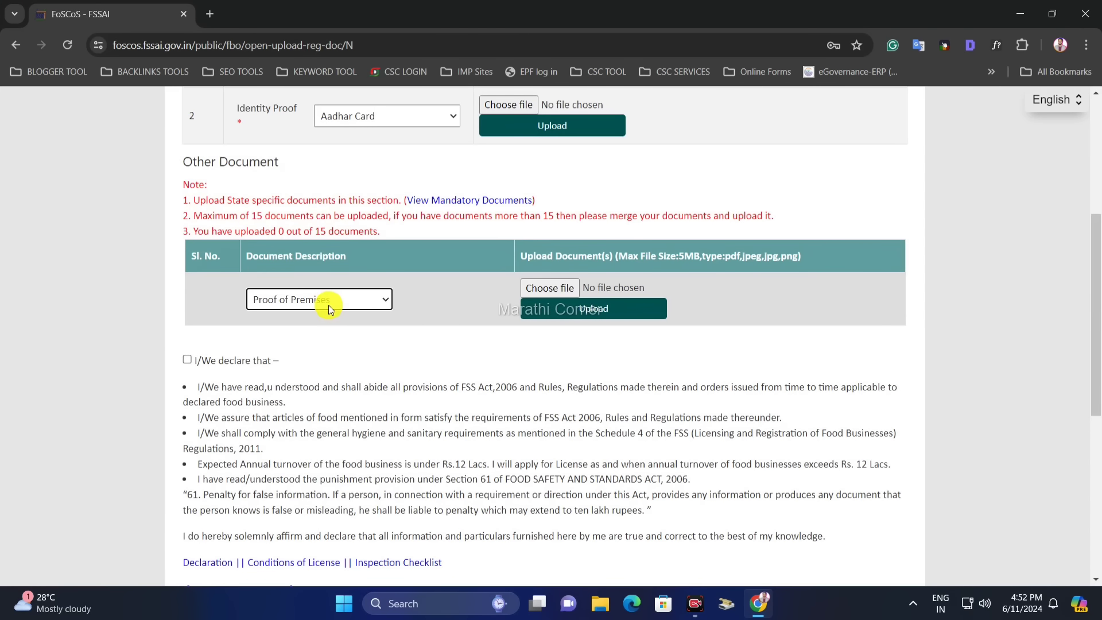
click(329, 304)
click(340, 328)
click(323, 304)
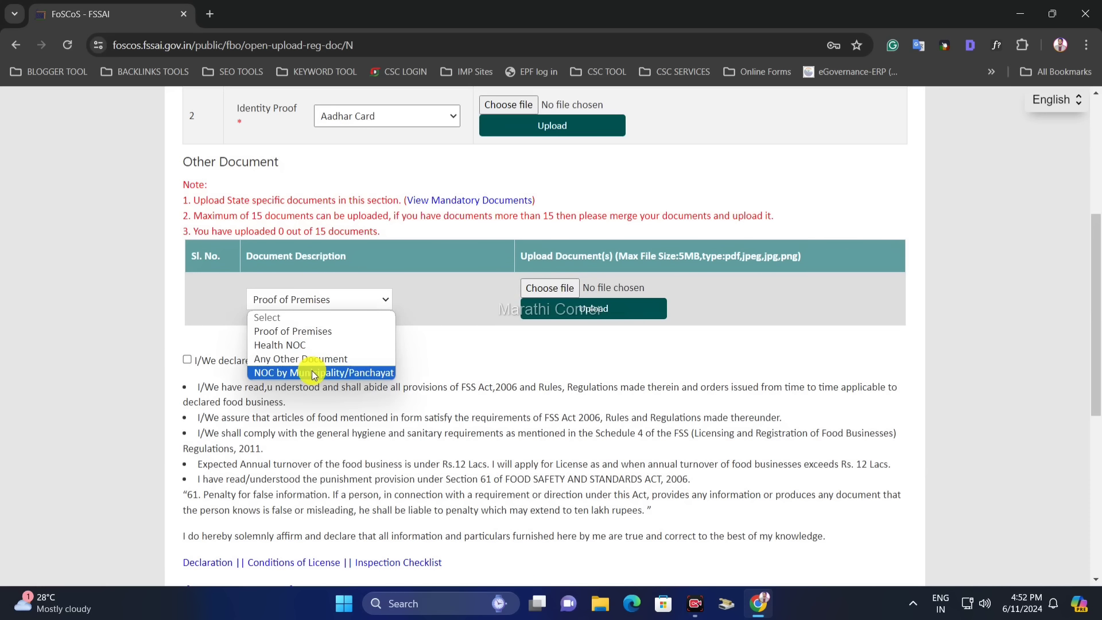
click(320, 368)
click(336, 304)
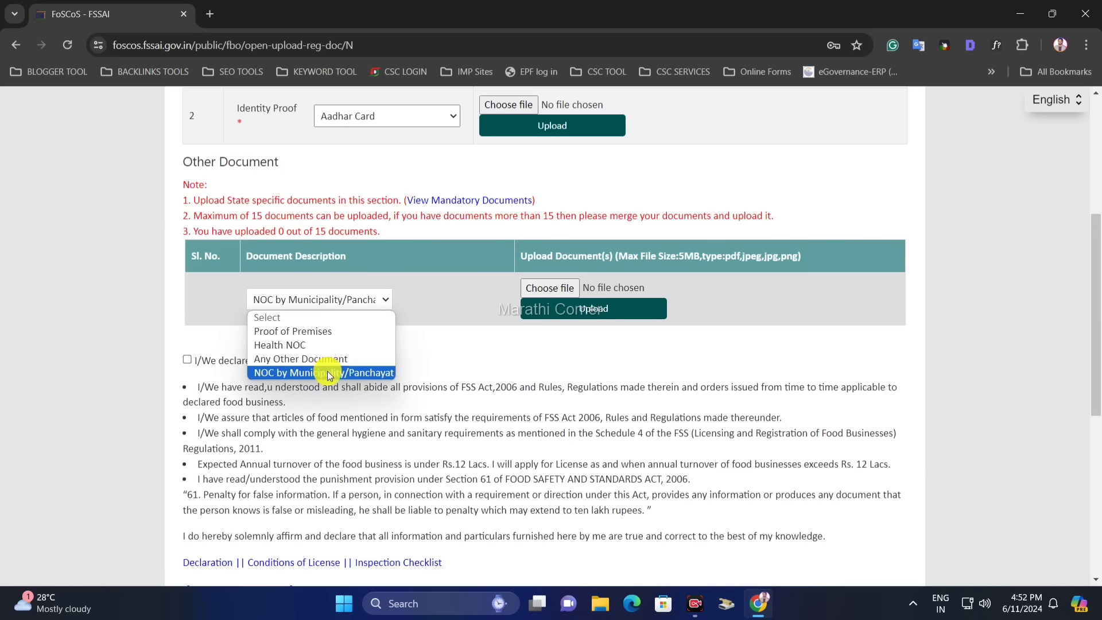
click(327, 370)
click(325, 303)
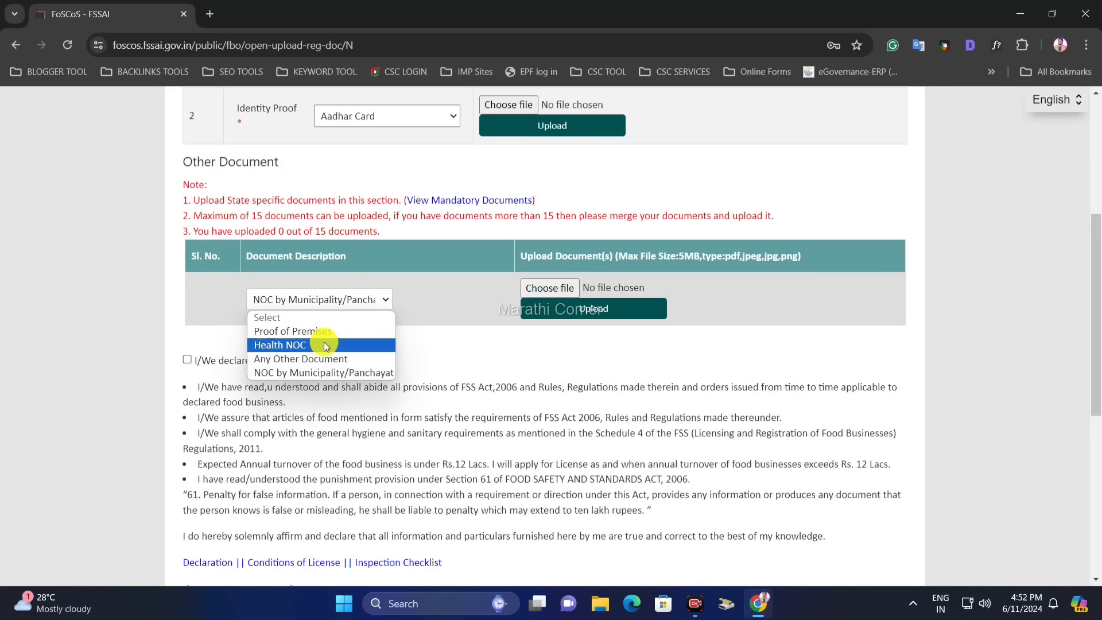
click(354, 374)
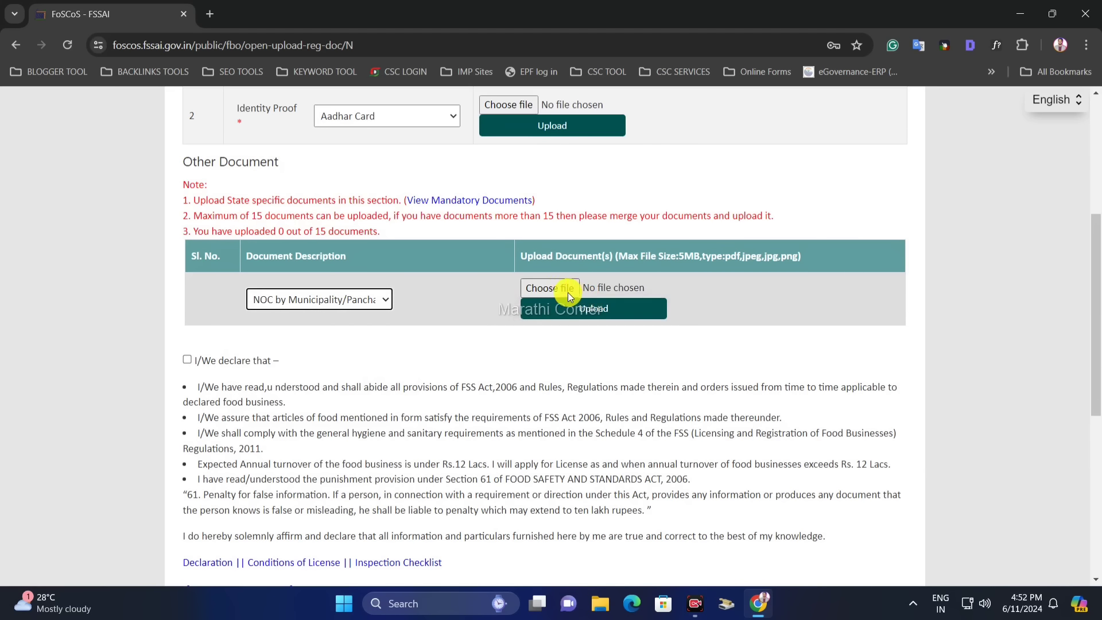
click(346, 301)
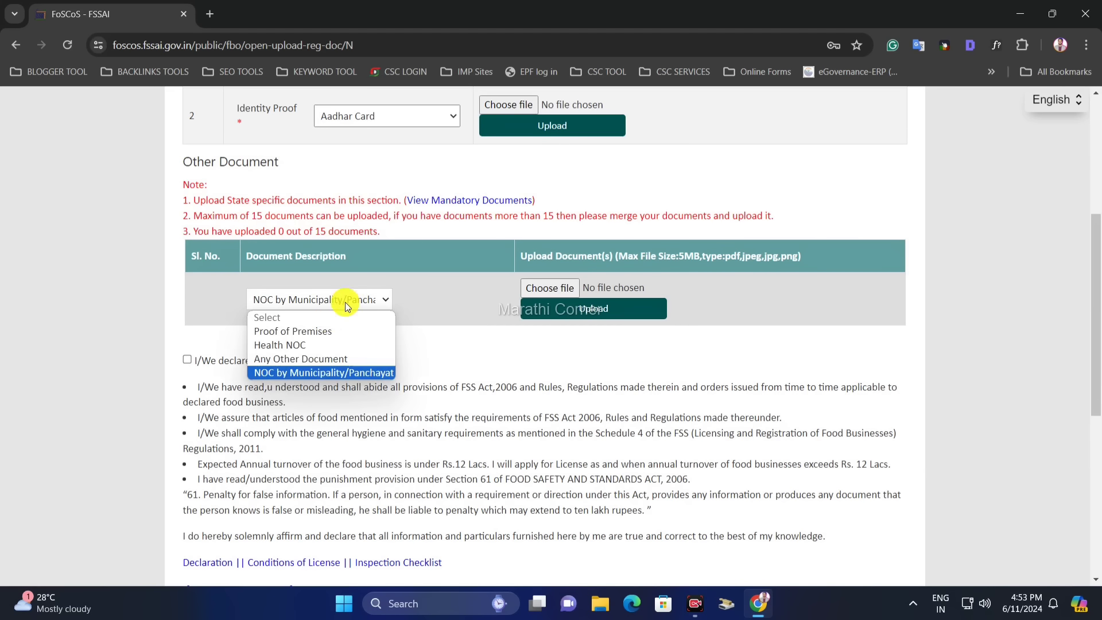
click(329, 331)
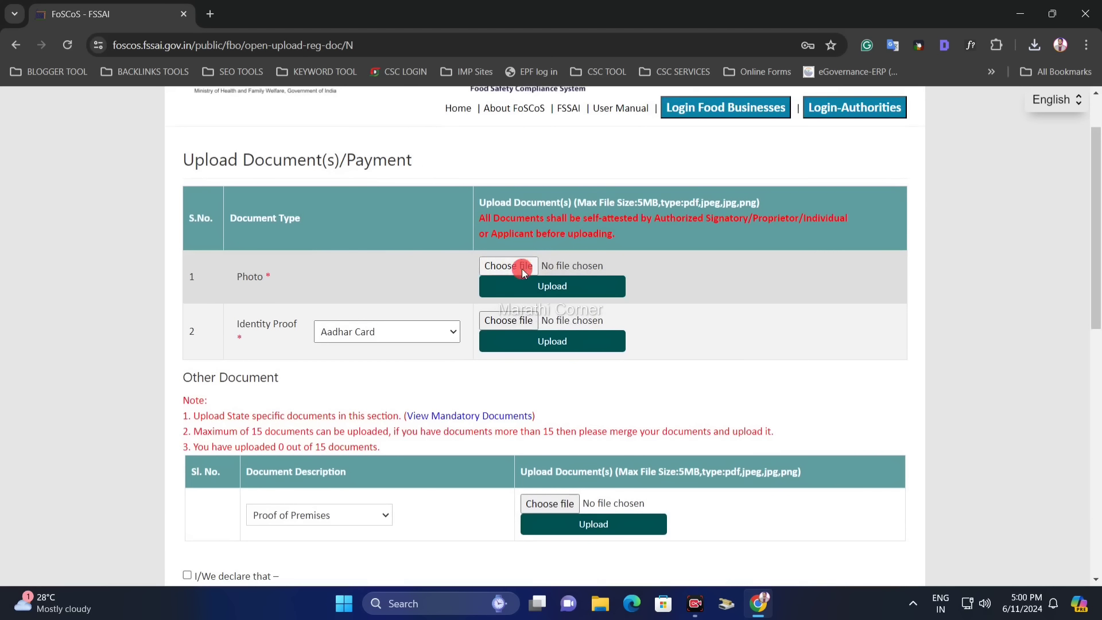
Upload photo.jpeg as the applicant's photo.
click(522, 269)
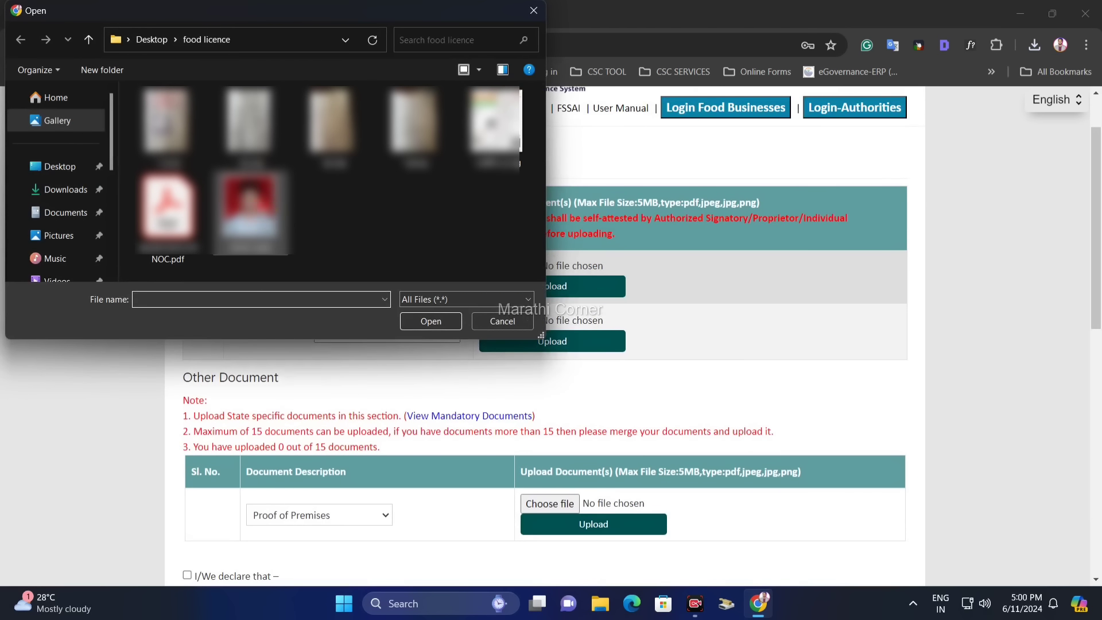
double_click(250, 213)
click(567, 296)
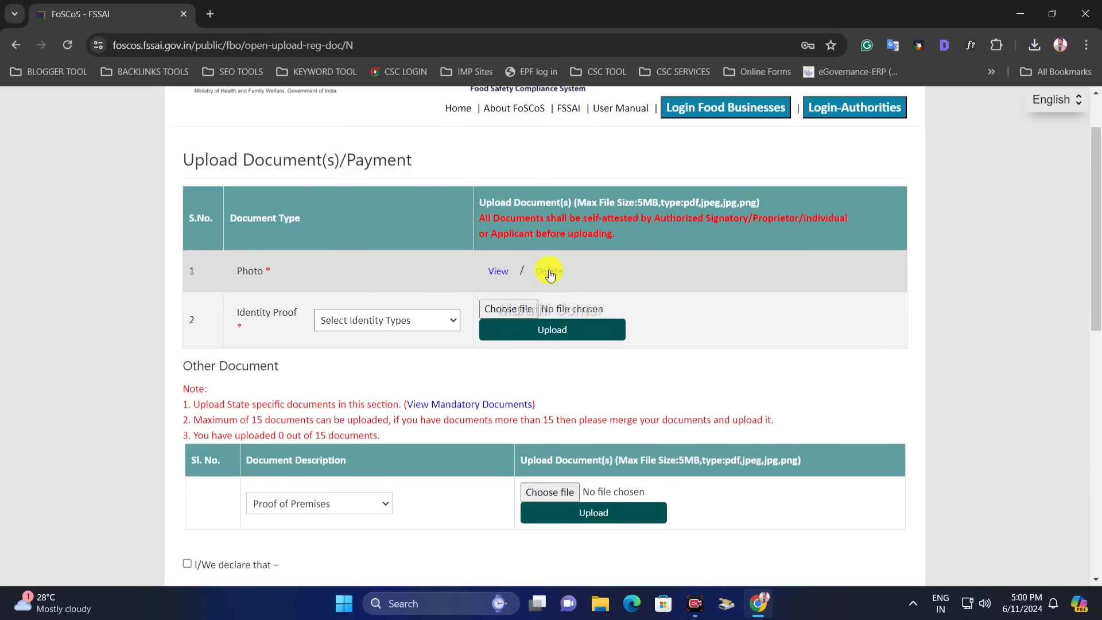
Choose Aadhar Card as identity proof and upload the Aadhar card image.
drag(240, 312, 278, 314)
click(356, 319)
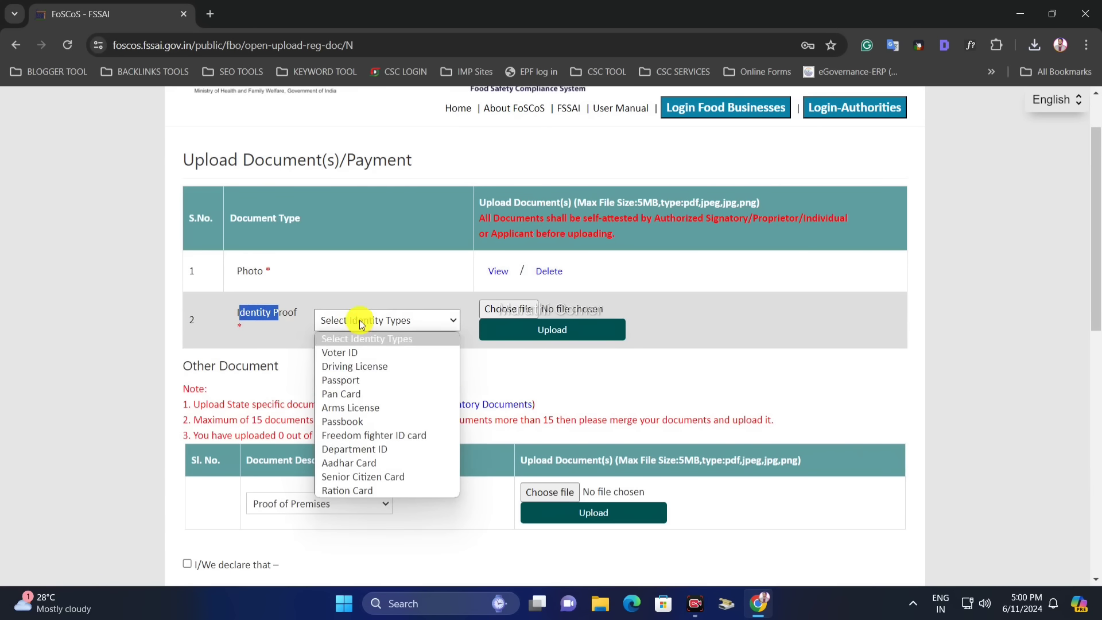
click(370, 462)
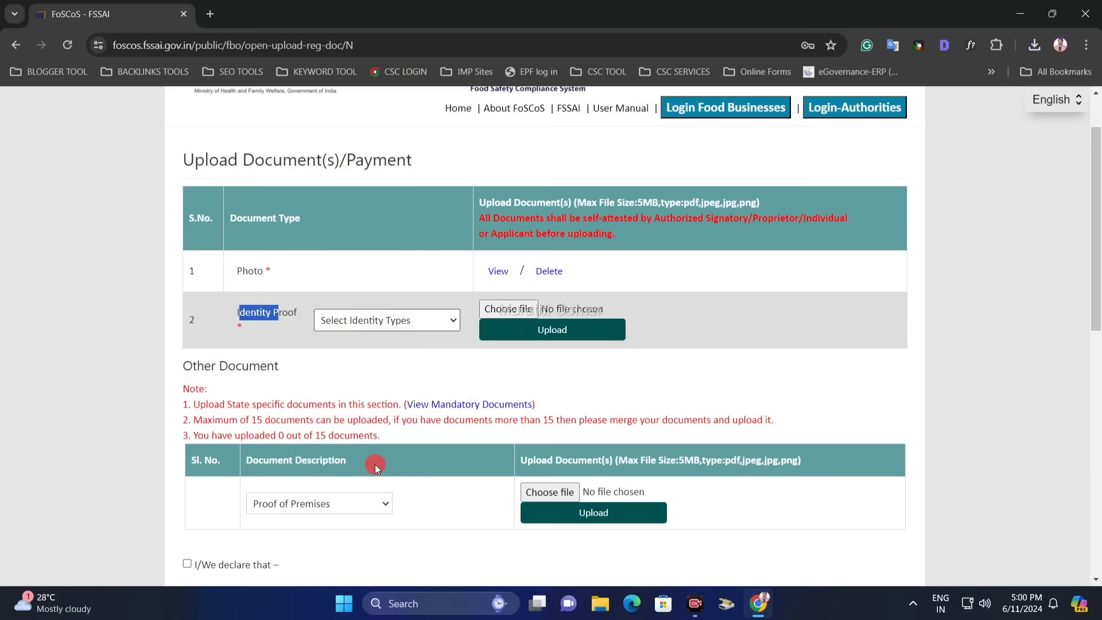
click(525, 310)
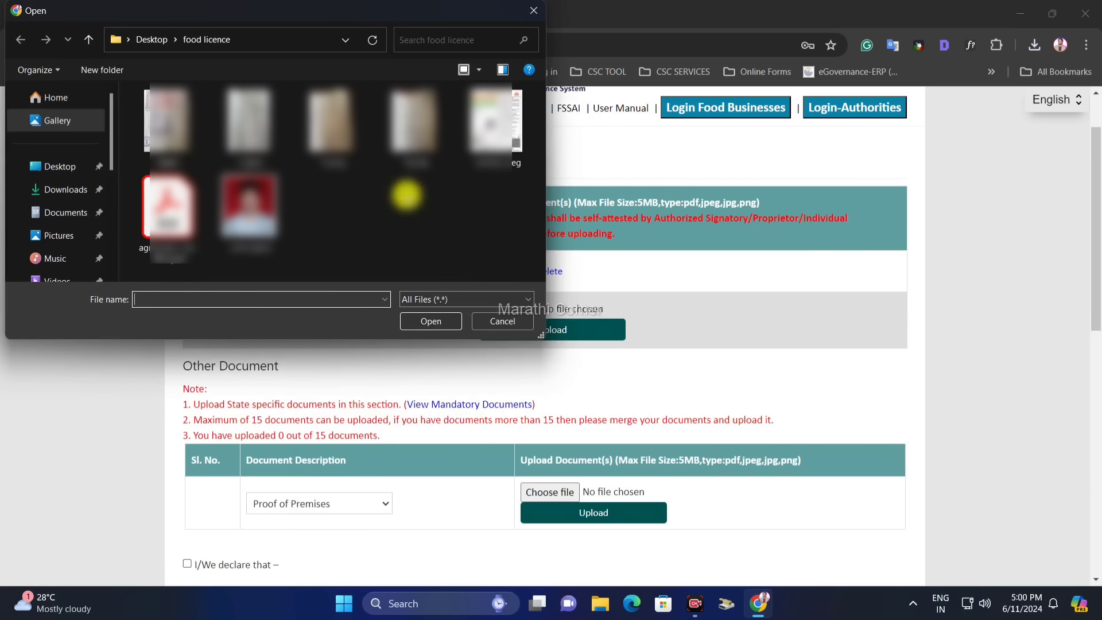
double_click(518, 131)
click(553, 330)
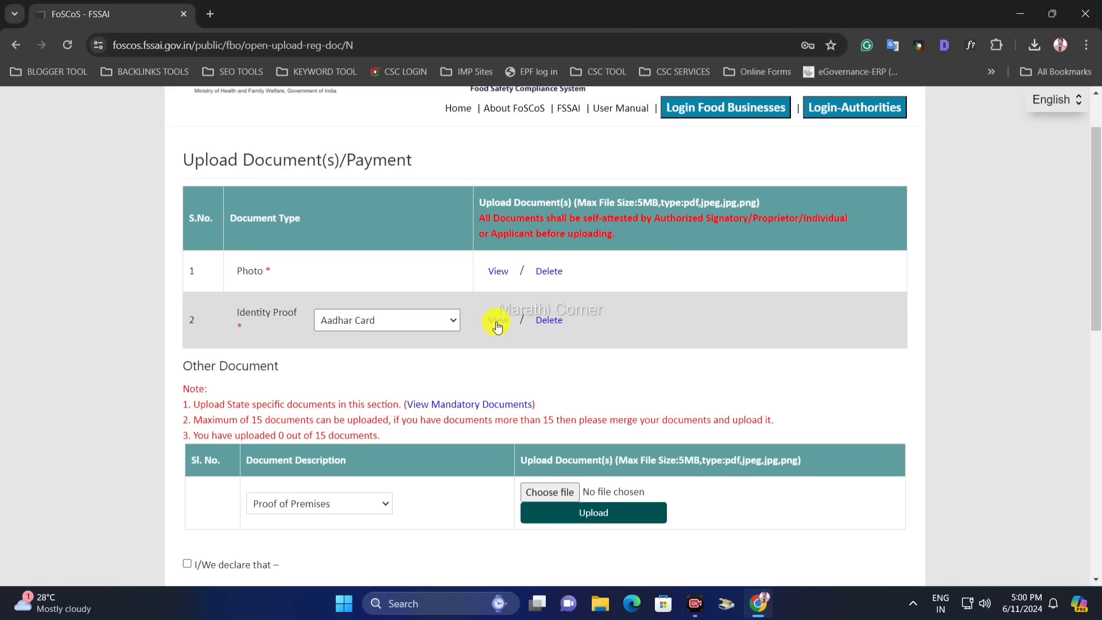
Confirm Proof of Premises as the Other Document description.
scroll(534, 327, down, 4)
click(318, 288)
click(316, 319)
Upload agreement and NOC.pdf as the Proof of Premises document.
click(542, 277)
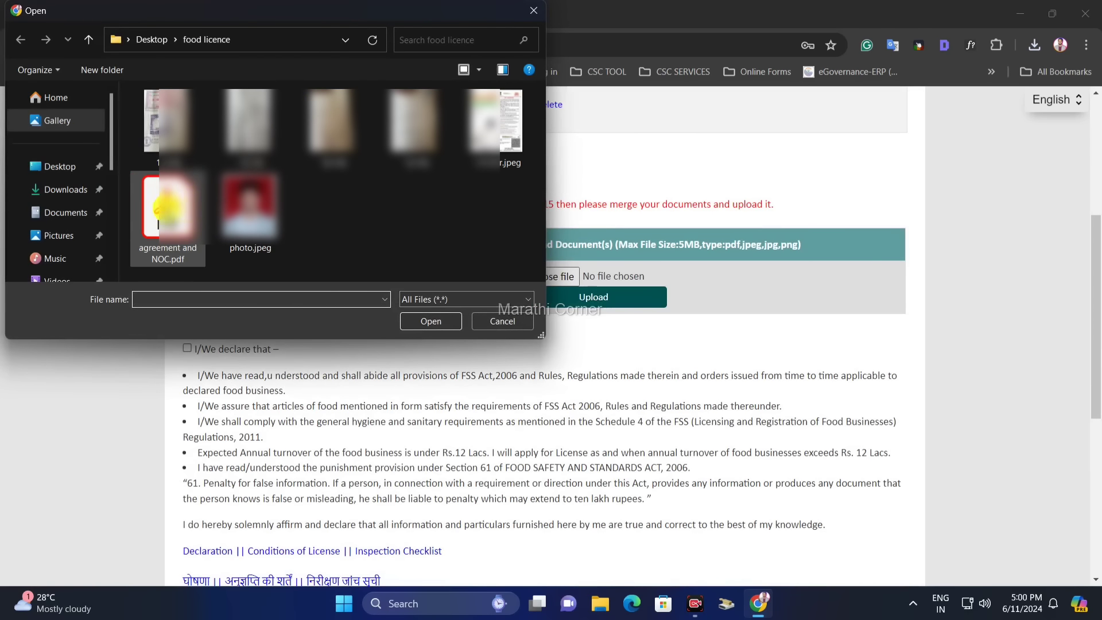
double_click(166, 207)
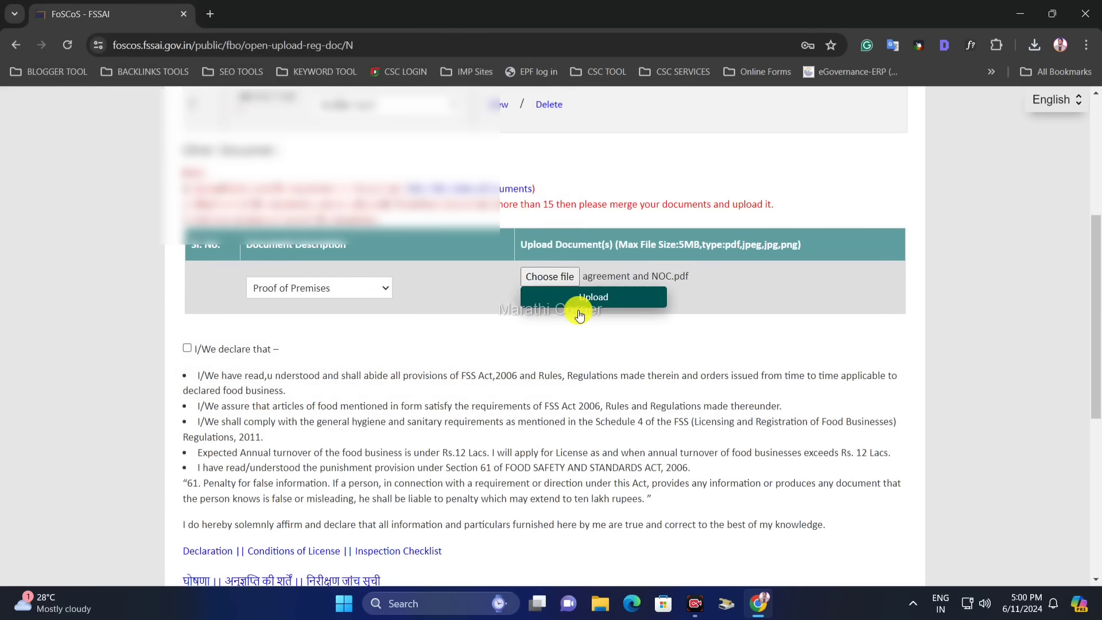
click(600, 304)
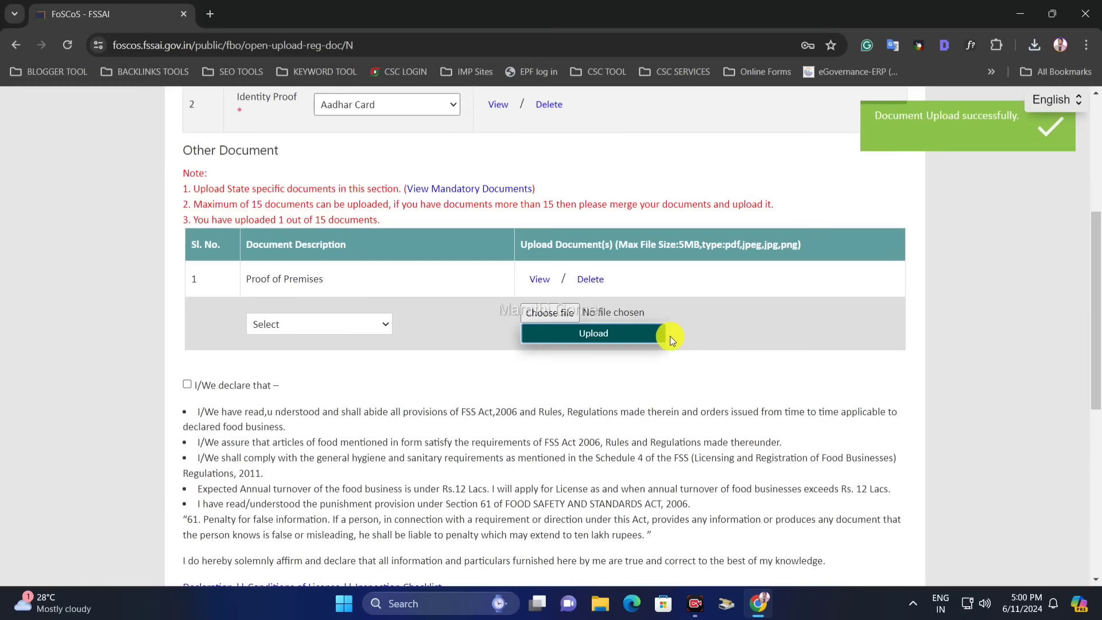
Add a NOC by Municipality/Panchayat document and upload gp noc.jpeg for it.
click(325, 328)
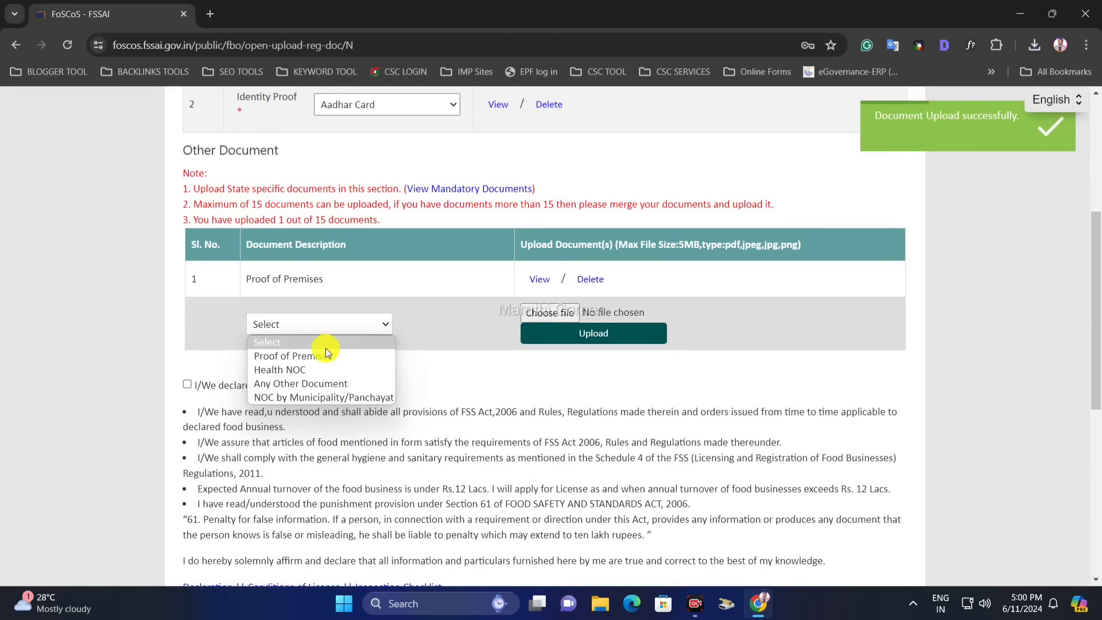
click(344, 396)
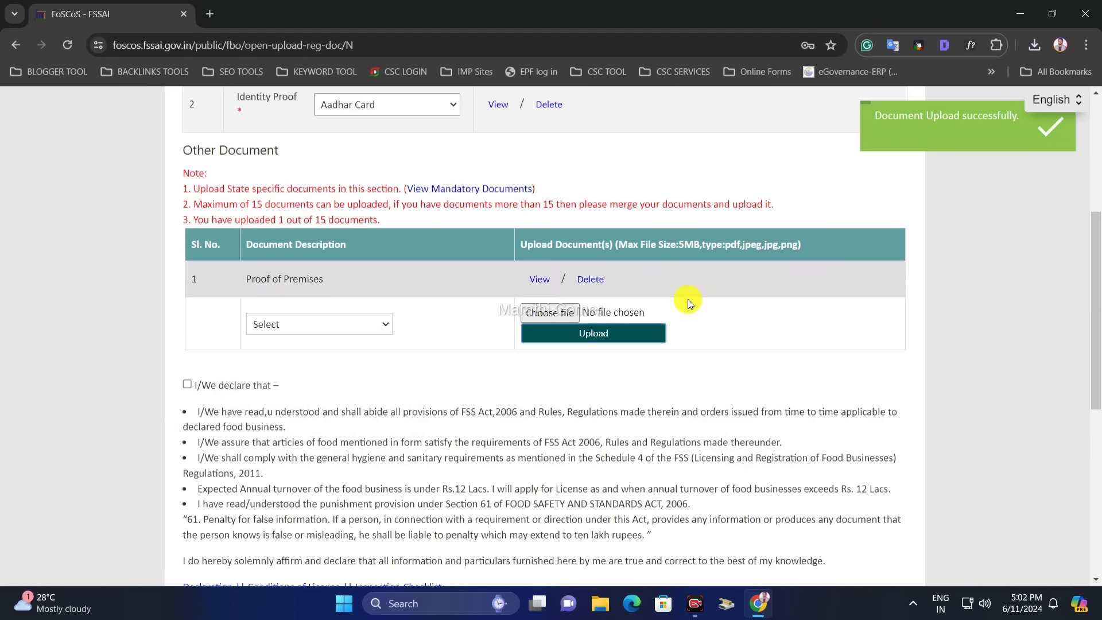
click(384, 325)
click(321, 396)
click(319, 326)
click(315, 397)
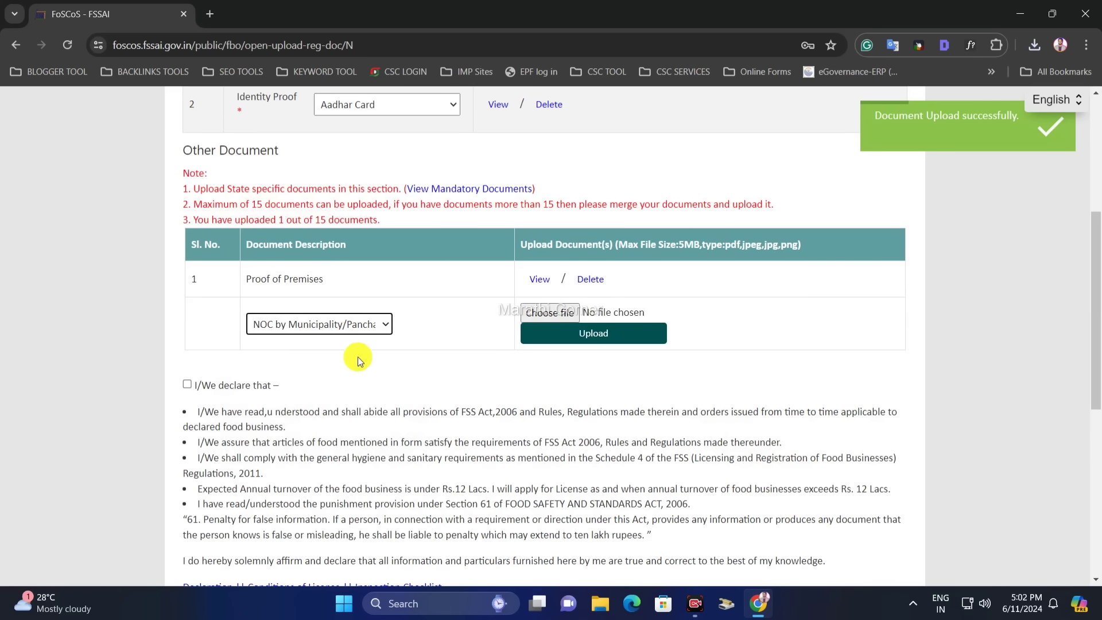
click(549, 311)
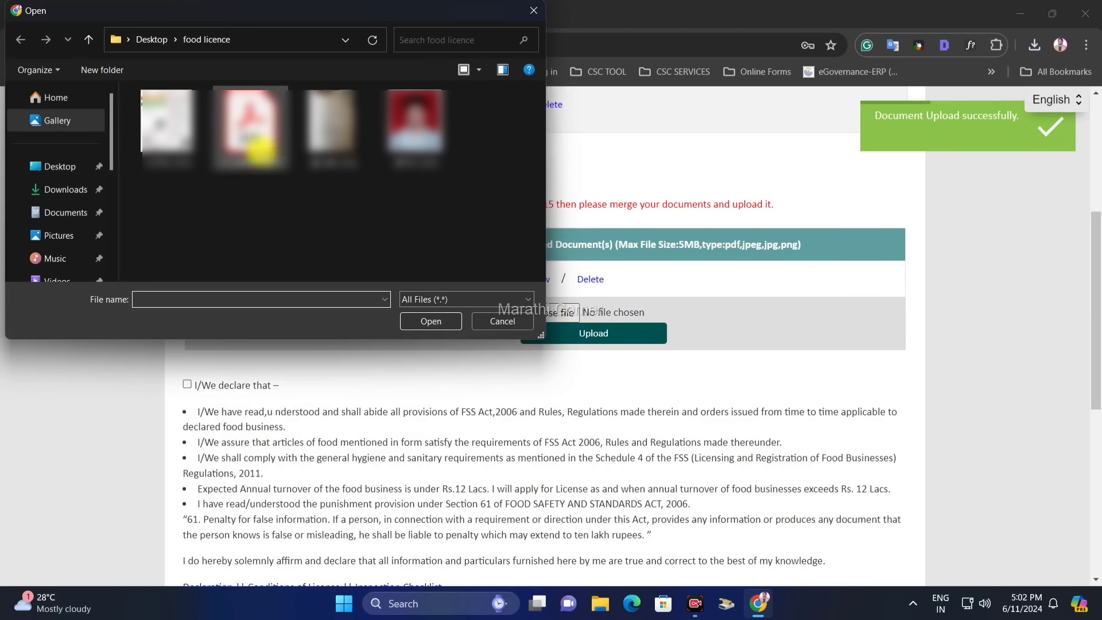
double_click(328, 122)
click(597, 344)
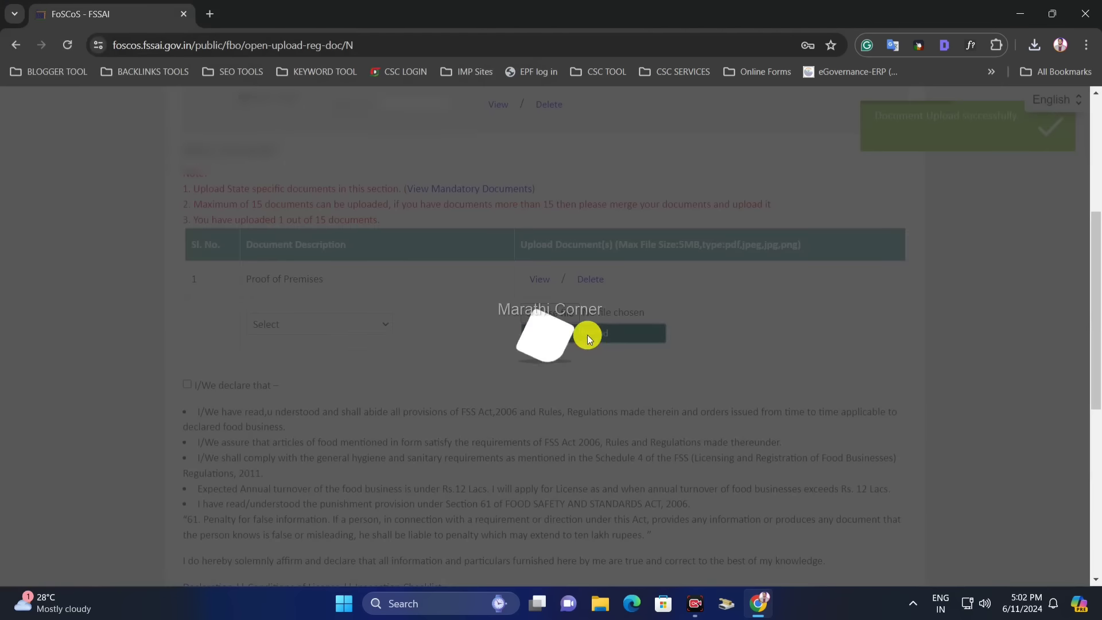
Check the options for a third Other Document, leaving it empty.
click(258, 368)
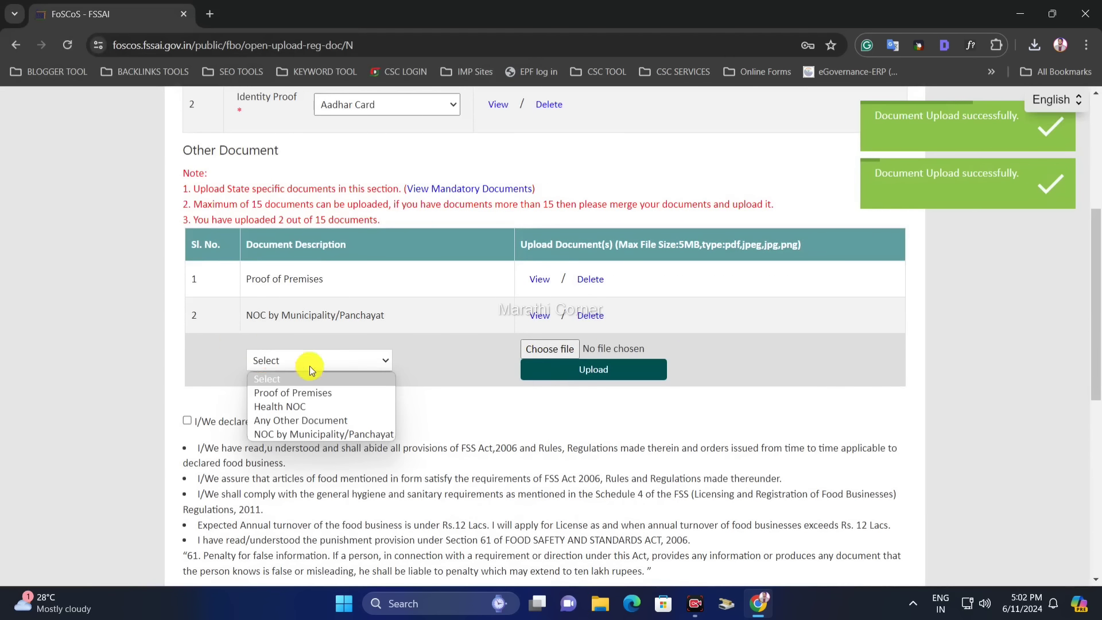
click(438, 403)
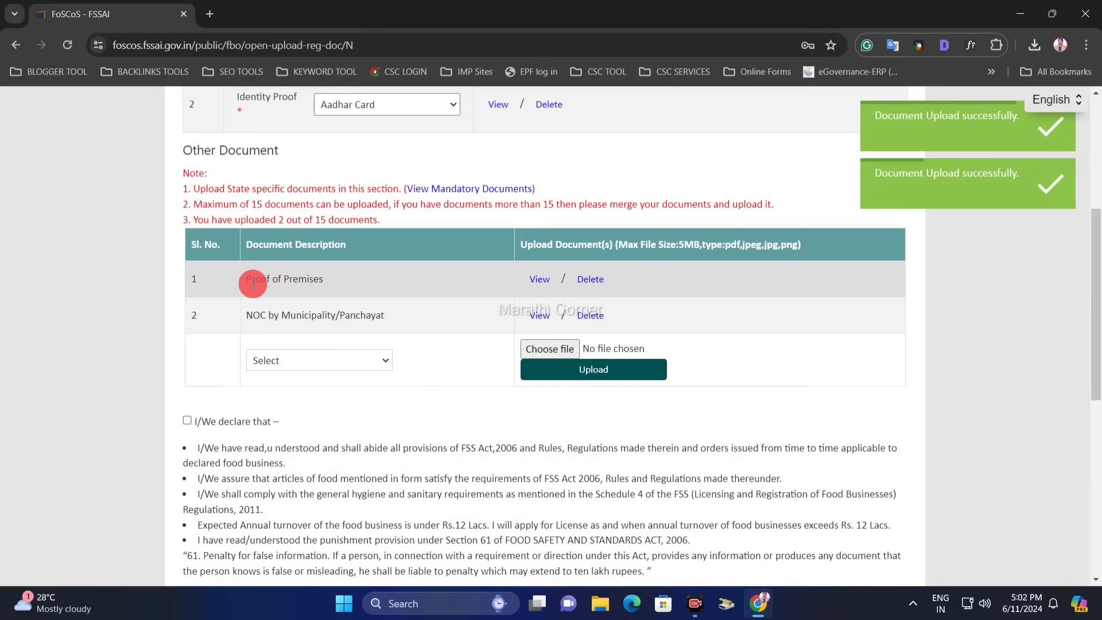
drag(253, 283, 348, 283)
click(314, 298)
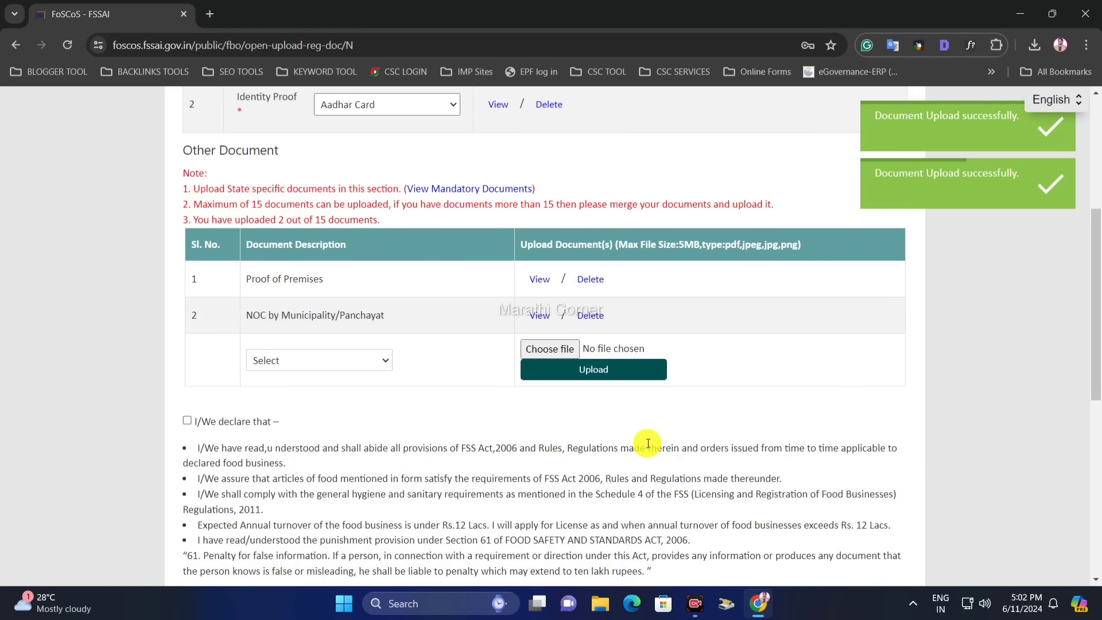
scroll(352, 418, down, 2)
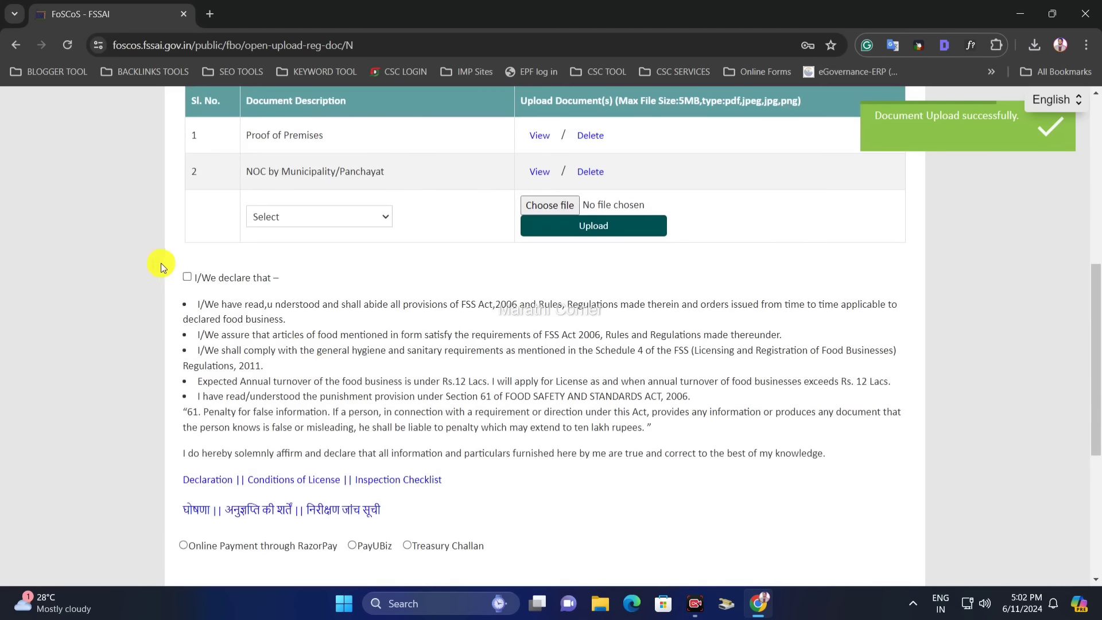
Tick the I/We declare checkbox and select Online Payment through RazorPay for the Rs. 500 fee.
click(187, 272)
scroll(317, 274, down, 4)
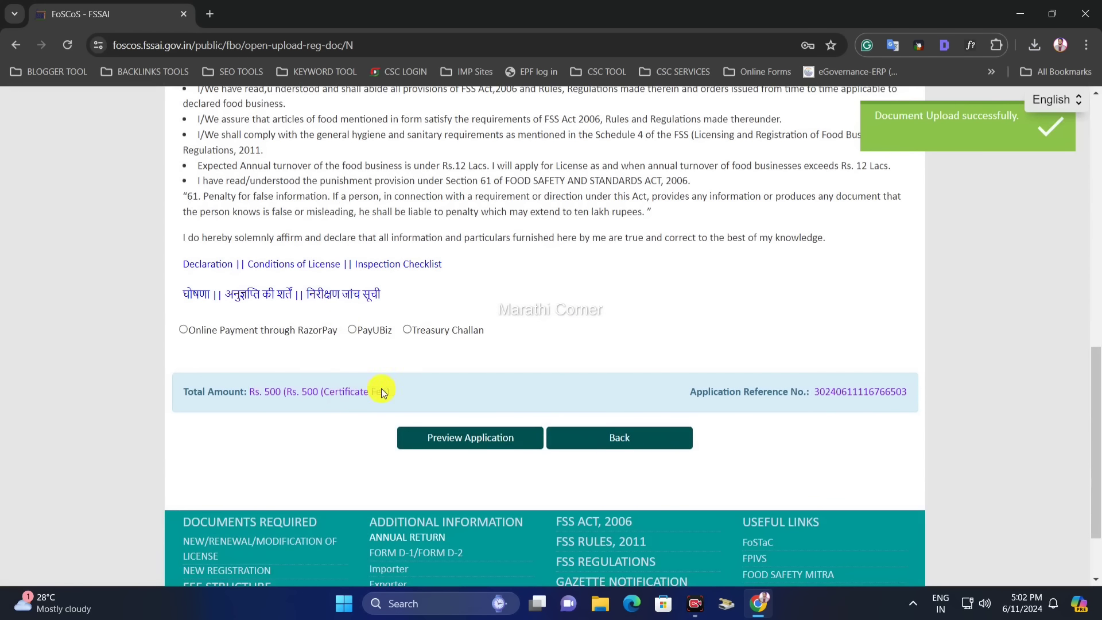
scroll(335, 382, down, 1)
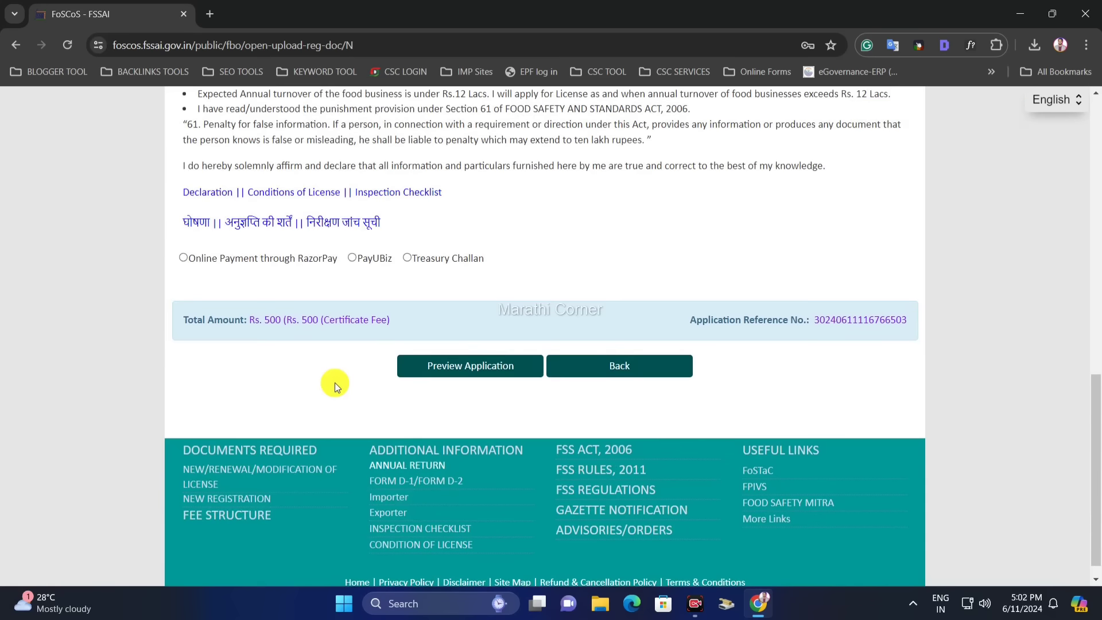
scroll(352, 356, up, 1)
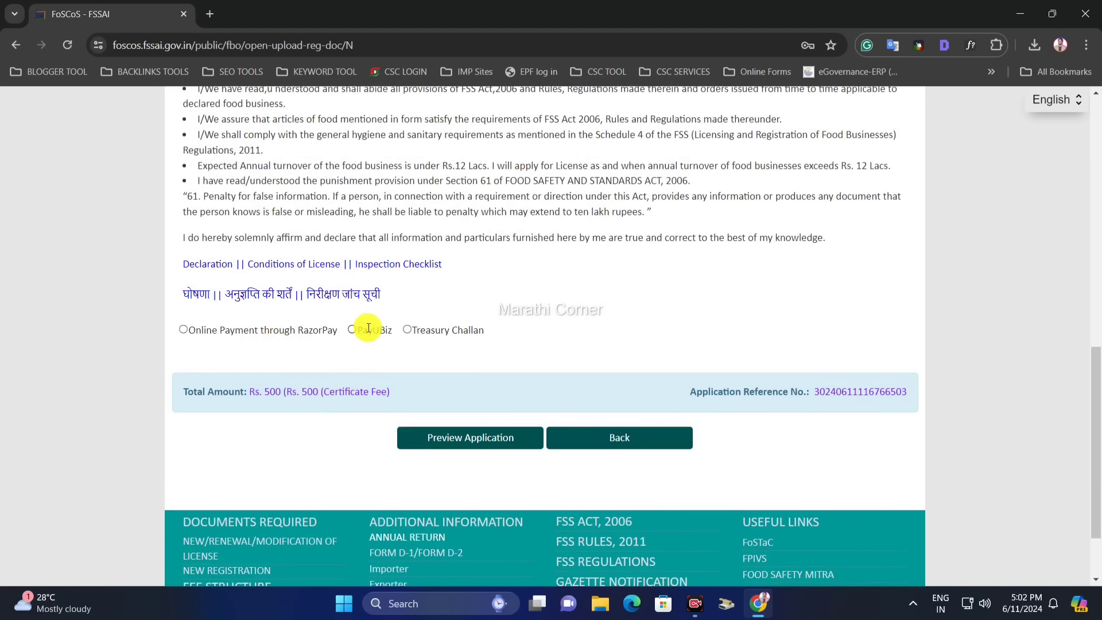
click(182, 331)
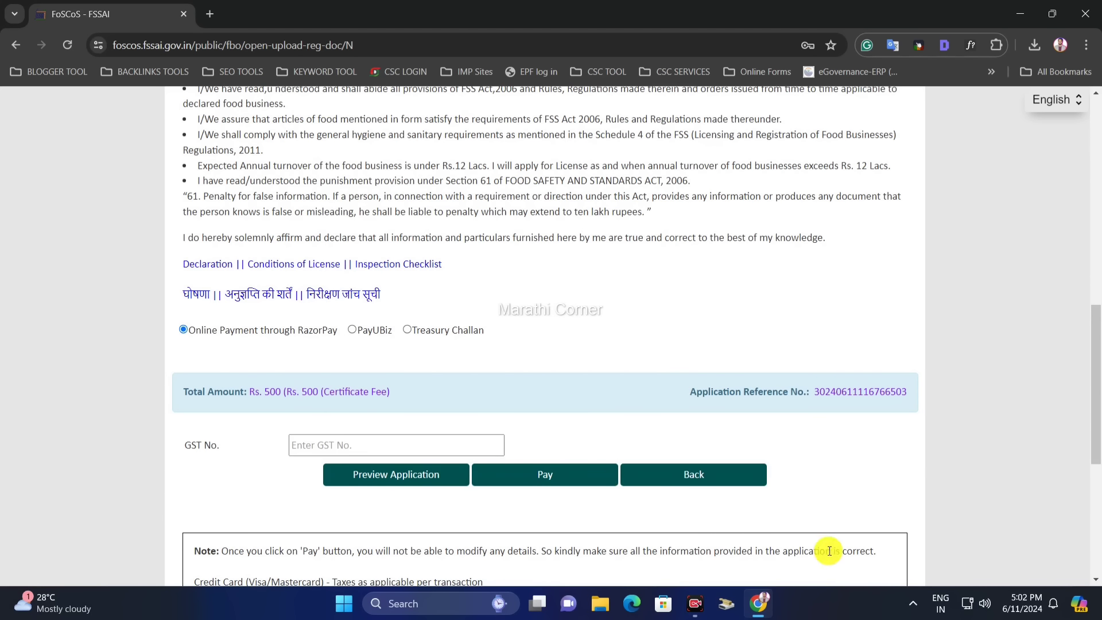
Start the payment, e-sign with the registered mobile number, and submit the received OTP.
click(549, 476)
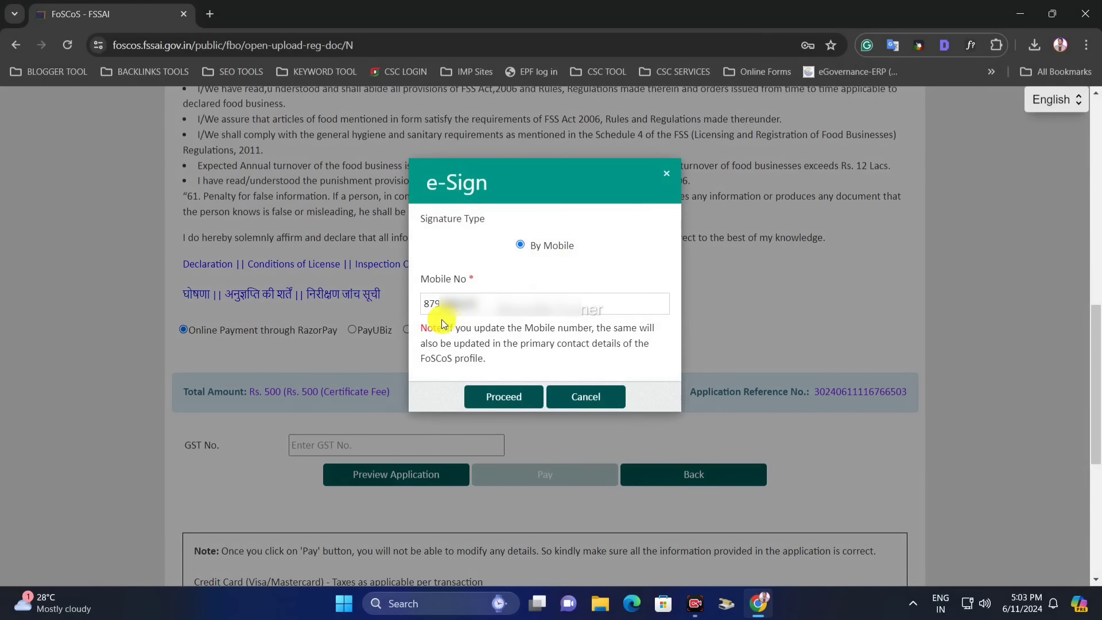
click(503, 396)
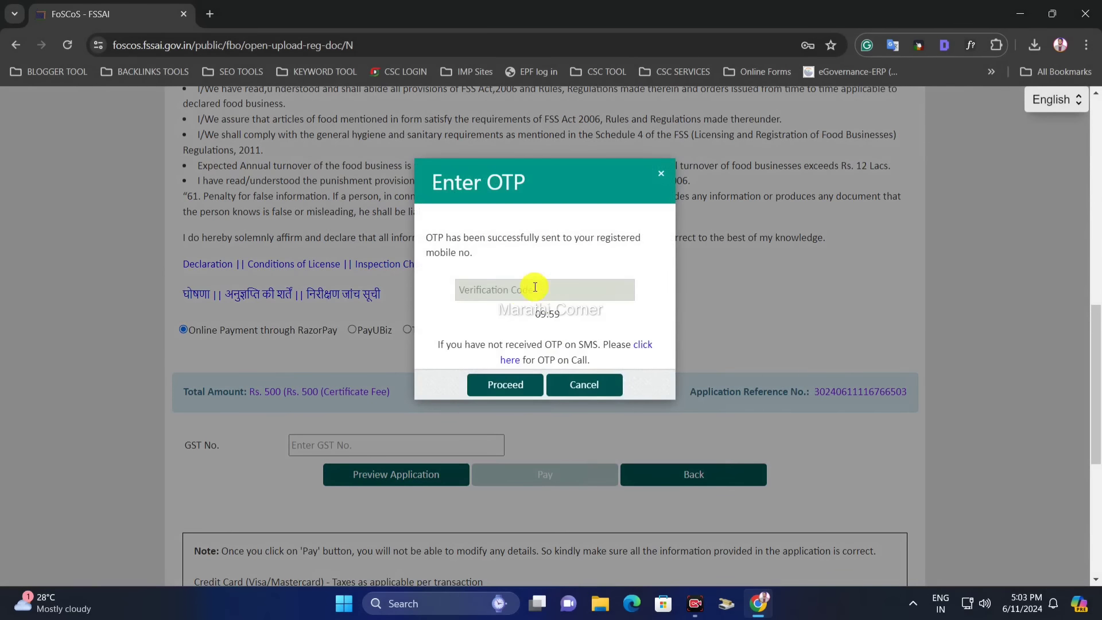
click(541, 292)
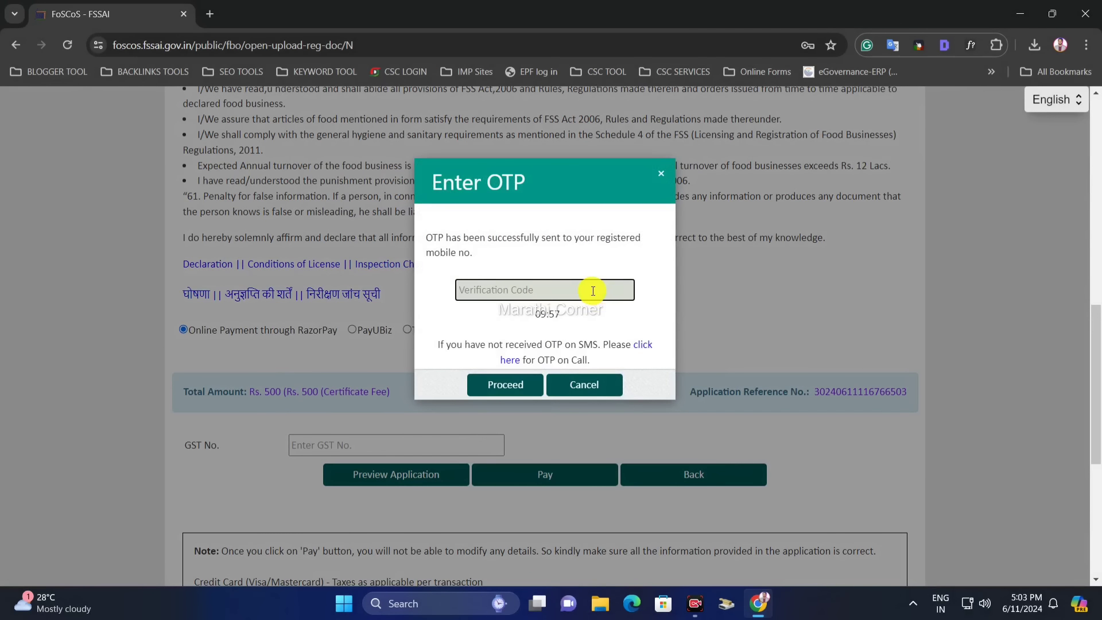
click(504, 385)
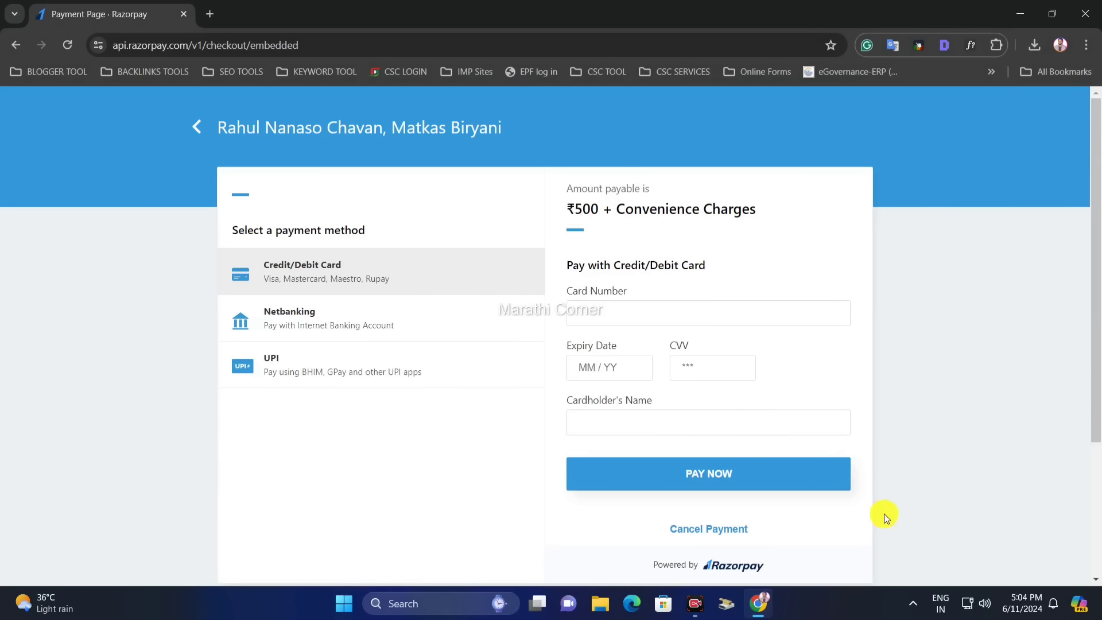
Compare the Netbanking and Card options on Razorpay, then pay the ₹500 fee by UPI.
click(297, 309)
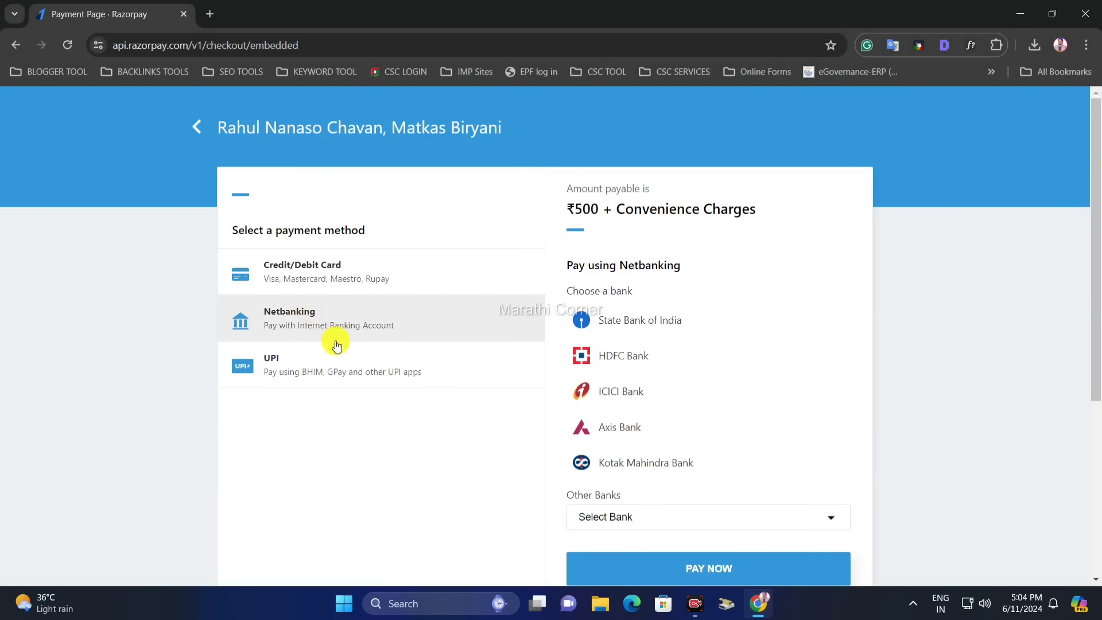
click(343, 355)
click(313, 314)
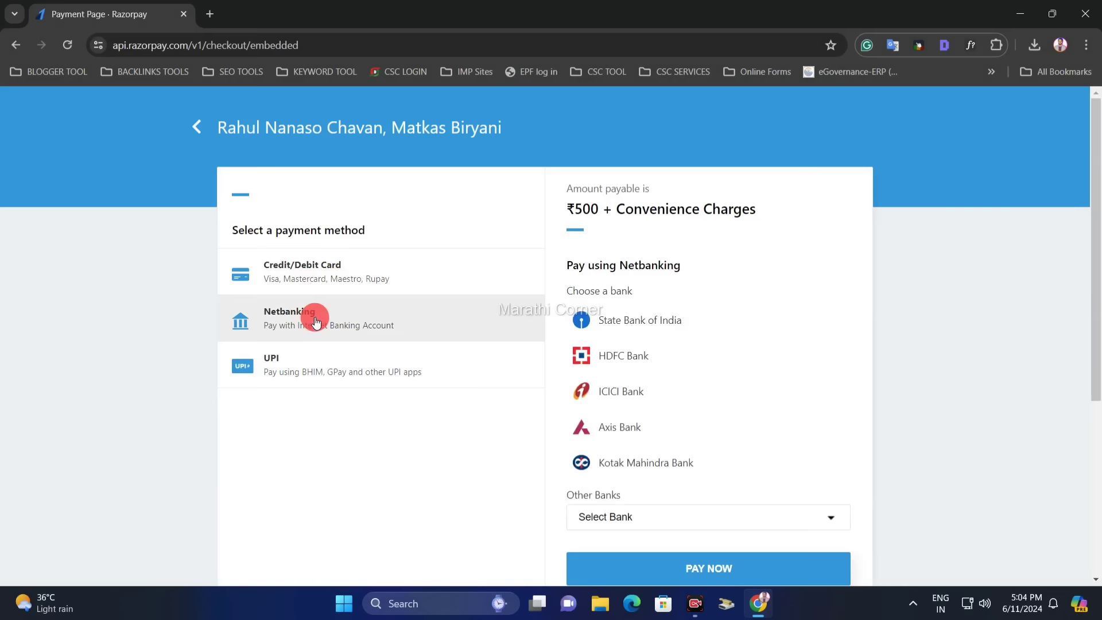
click(344, 268)
click(339, 361)
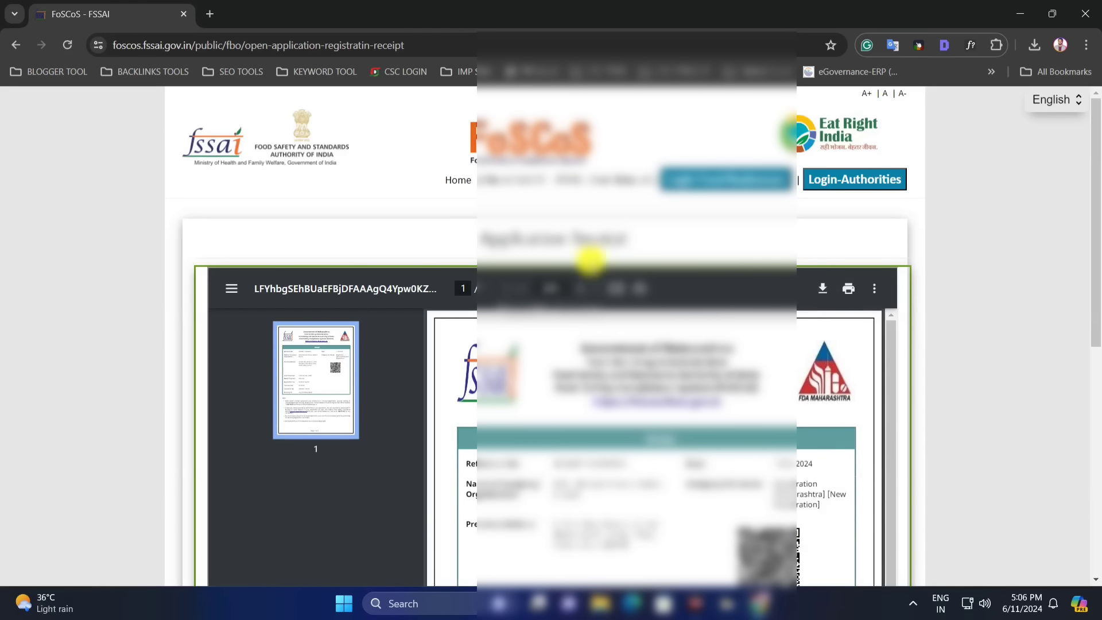
Save the application receipt PDF as download.pdf in the food licence folder, then head back to the FoSCoS home page.
scroll(671, 239, down, 3)
scroll(669, 238, up, 3)
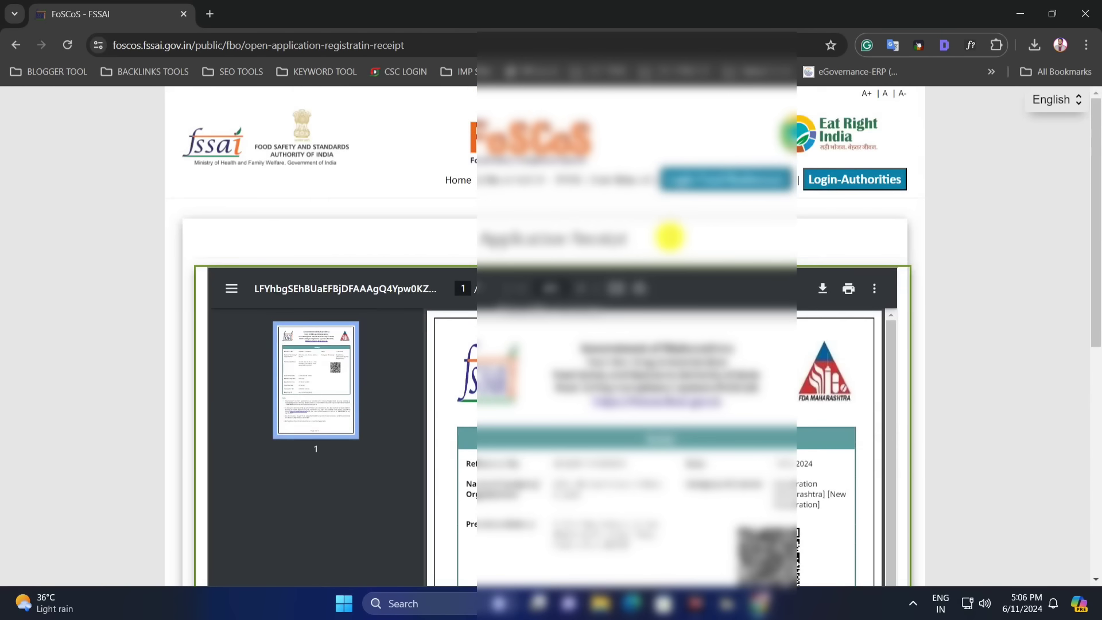
scroll(669, 236, down, 1)
scroll(669, 236, down, 5)
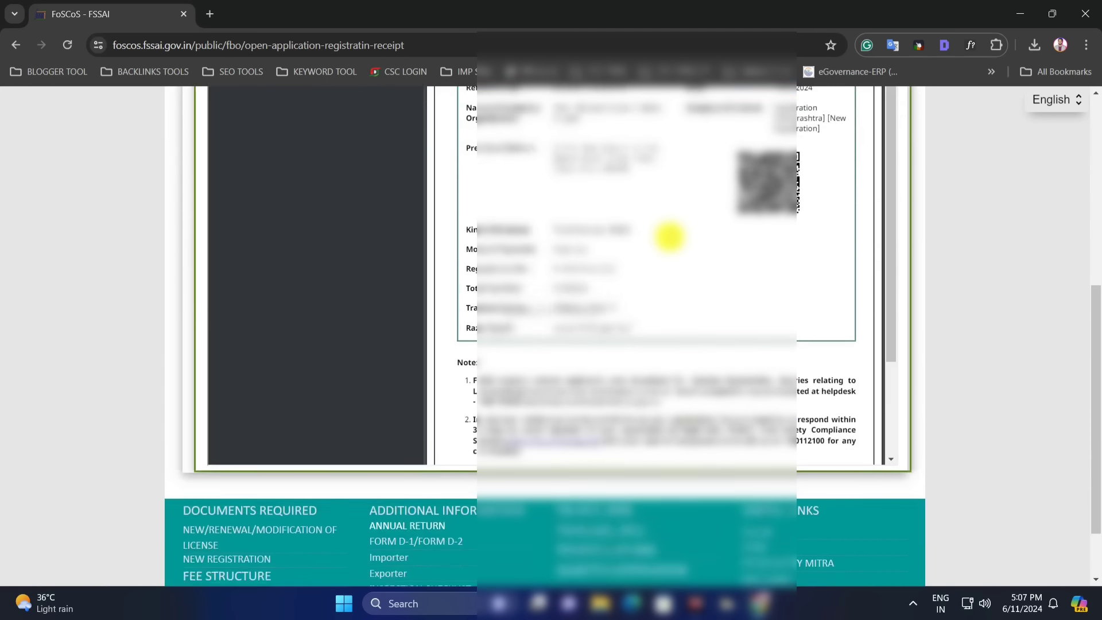
scroll(670, 237, up, 10)
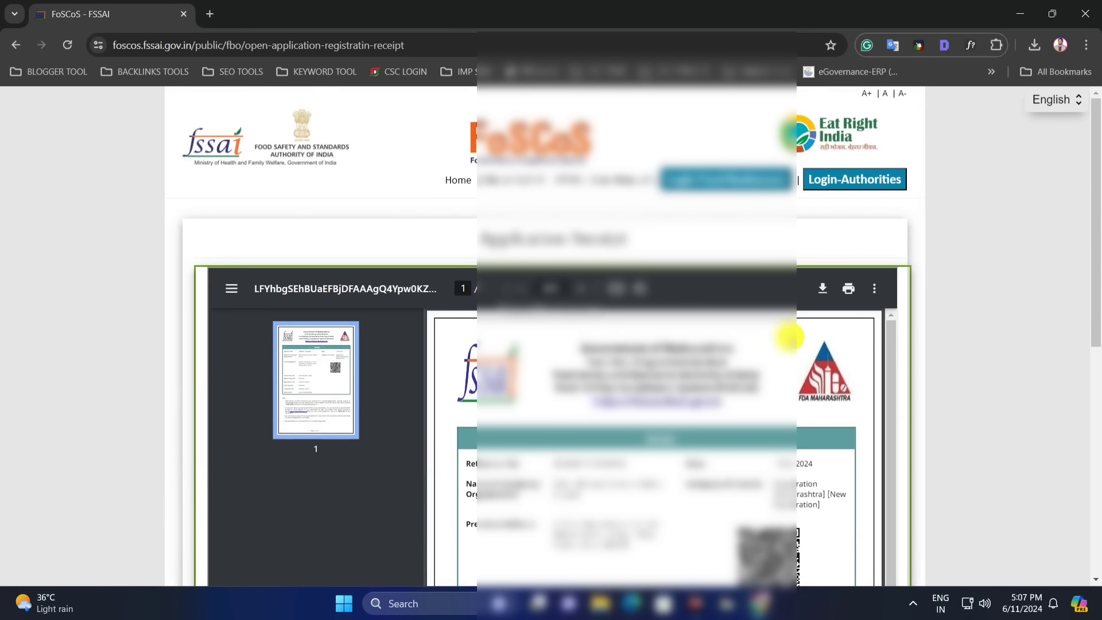
click(822, 291)
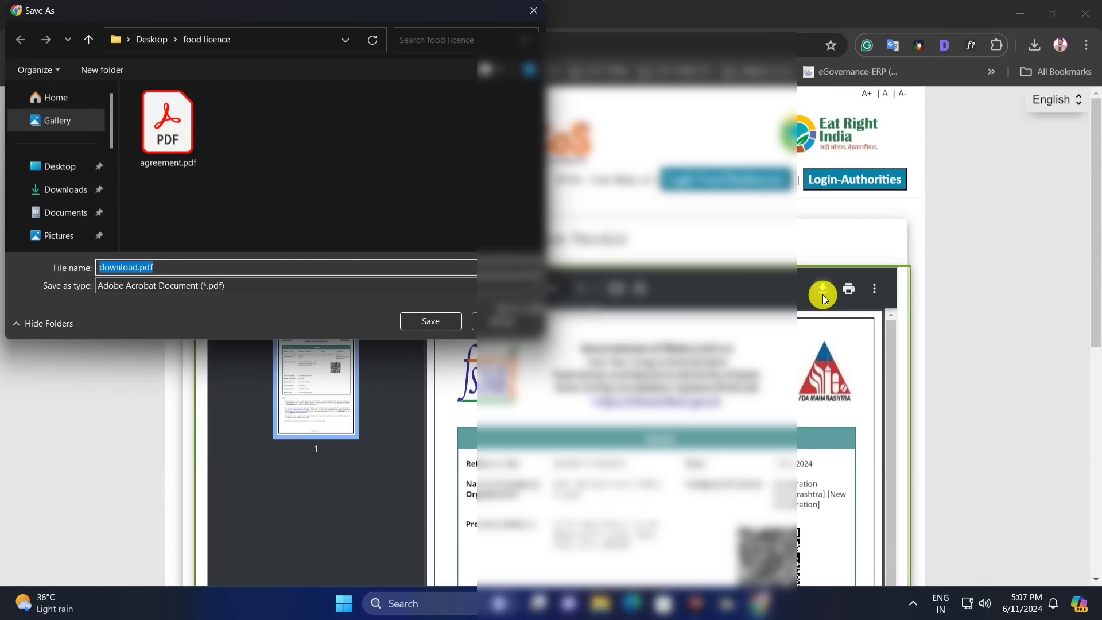
key(Return)
click(962, 319)
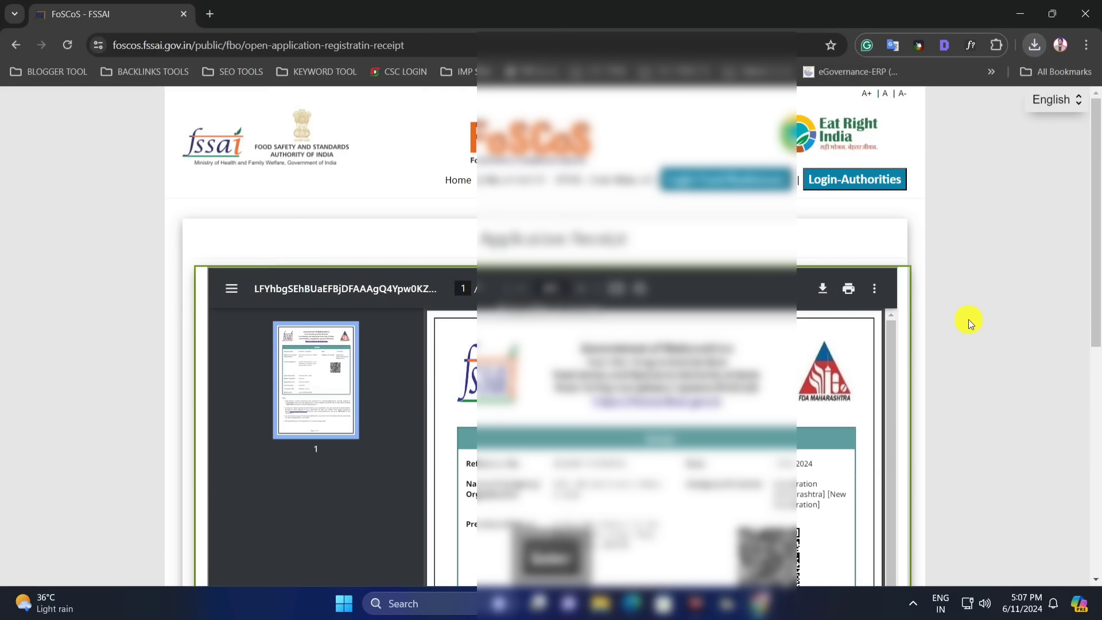
scroll(879, 512, down, 8)
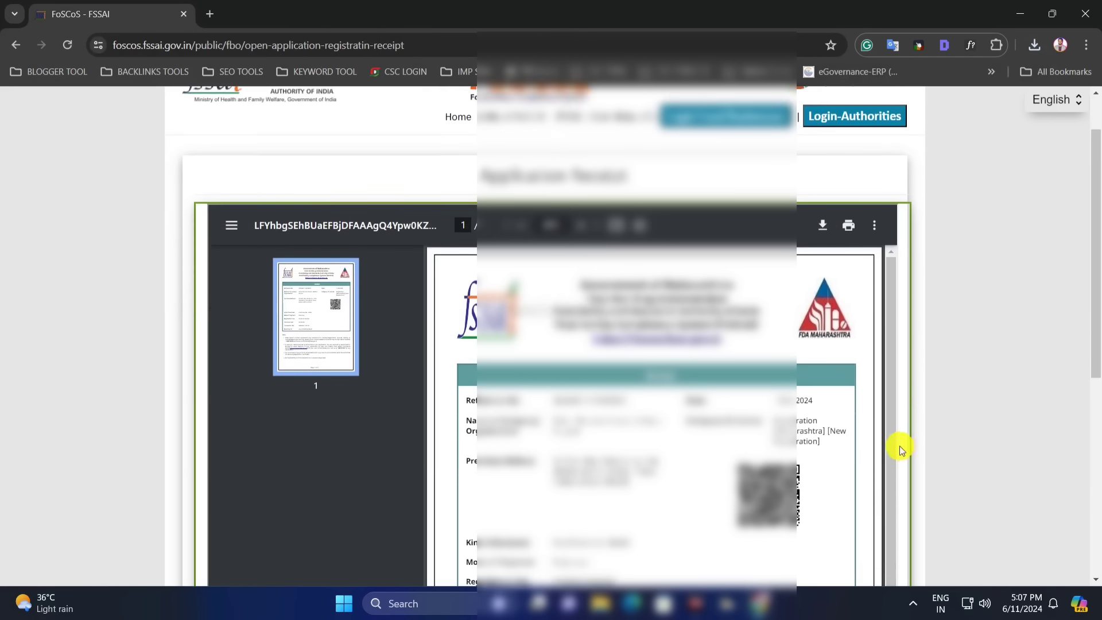
scroll(722, 401, down, 5)
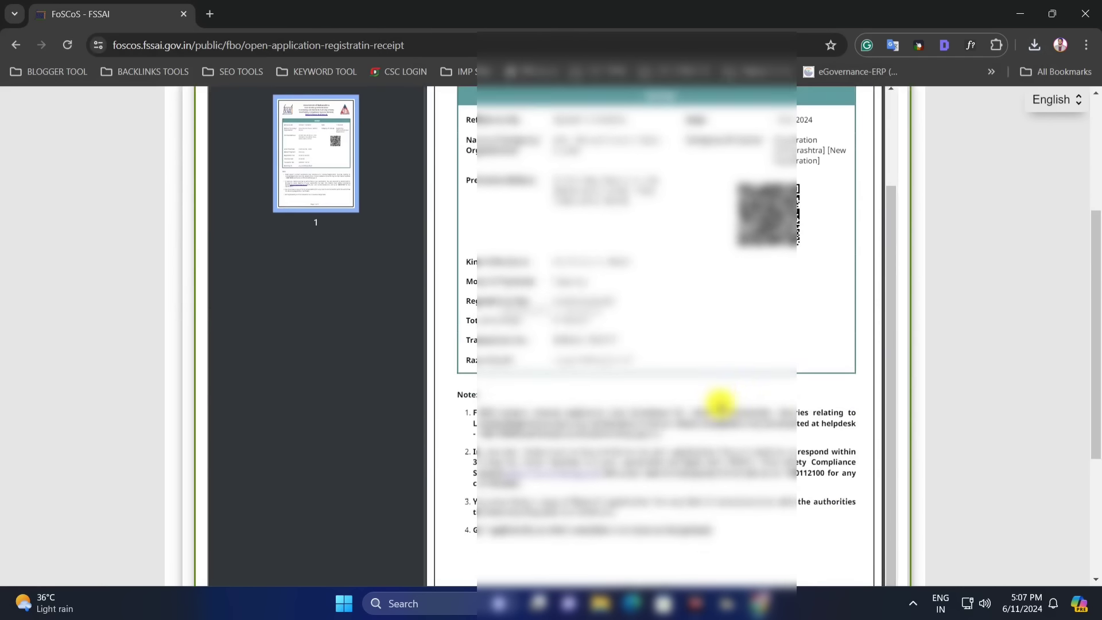
scroll(728, 402, up, 10)
scroll(778, 425, up, 3)
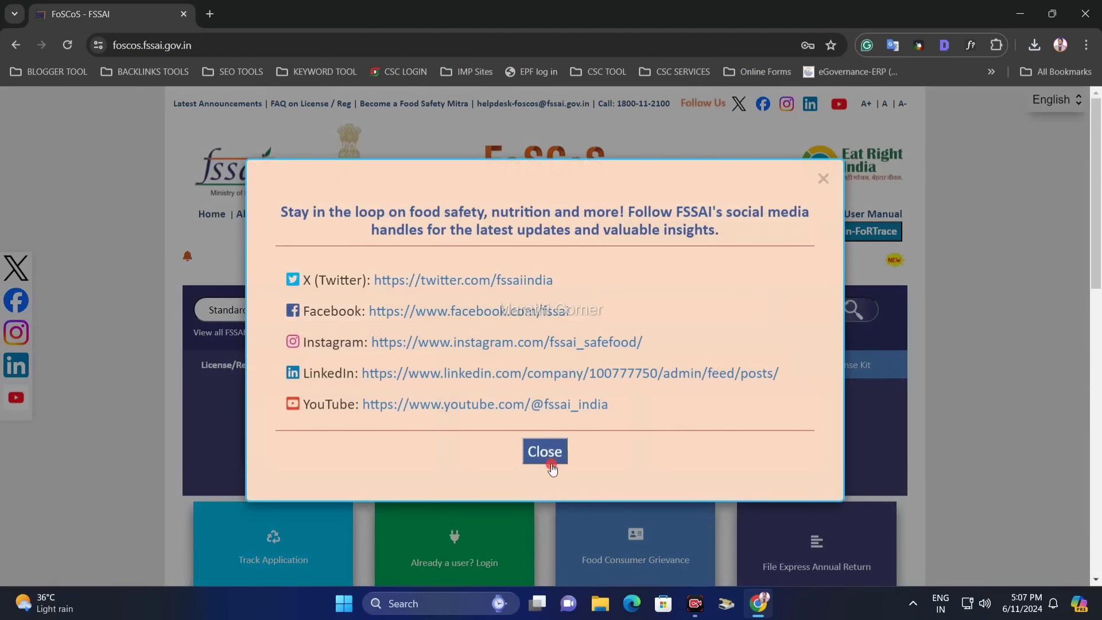
Dismiss the home-page popup, go to Food Business login, and paste the registration number, fixing the bad paste, then proceed.
click(545, 453)
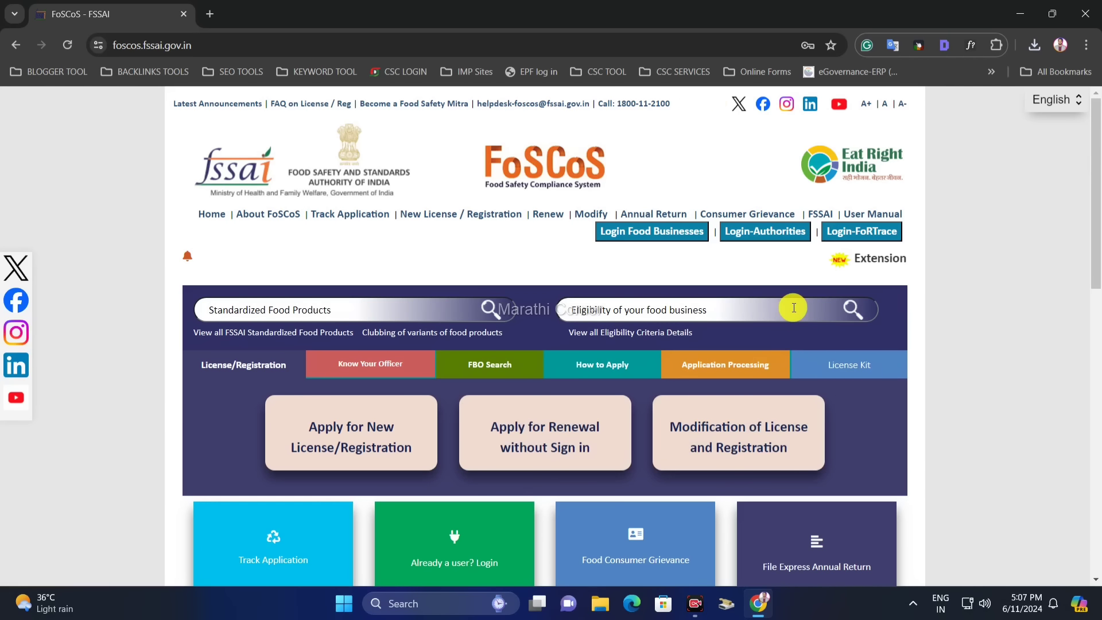
click(652, 233)
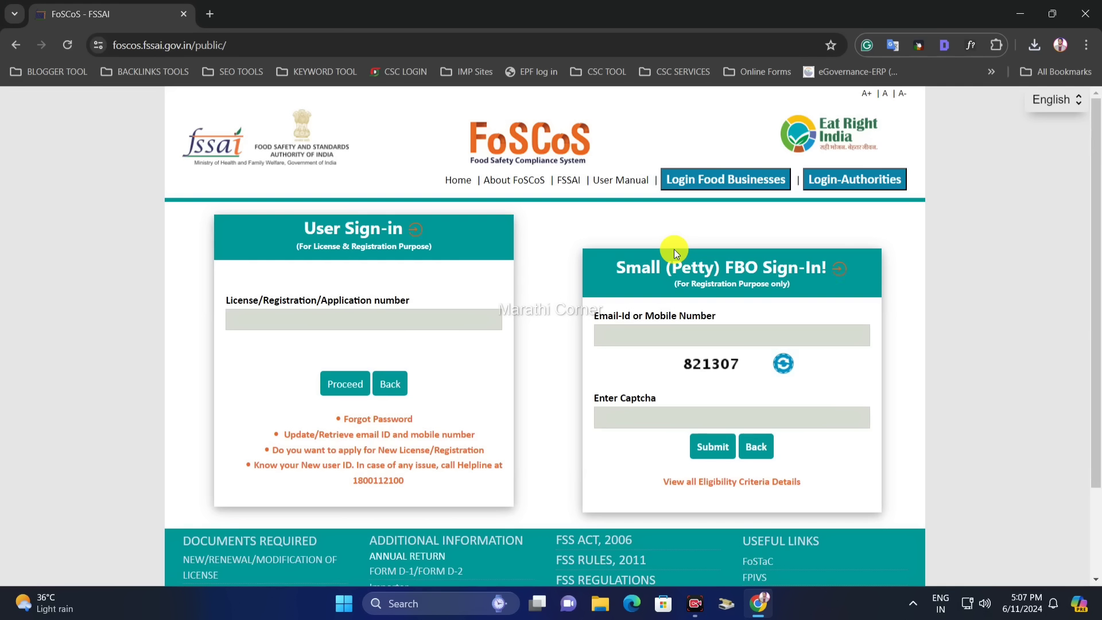
click(316, 320)
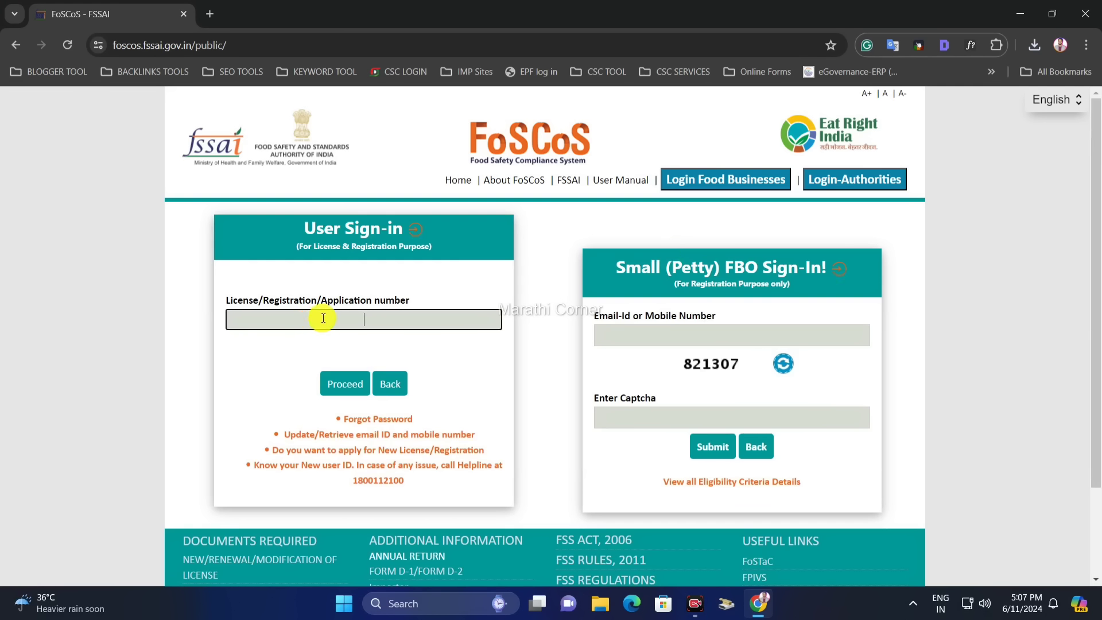
key(ctrl)
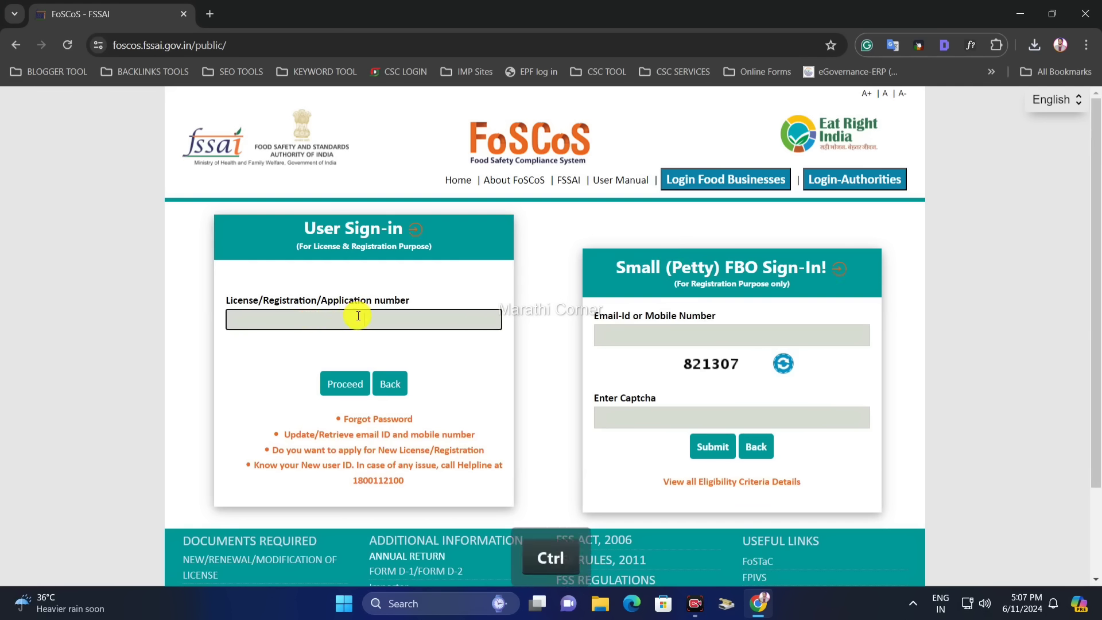
key(ctrl+v)
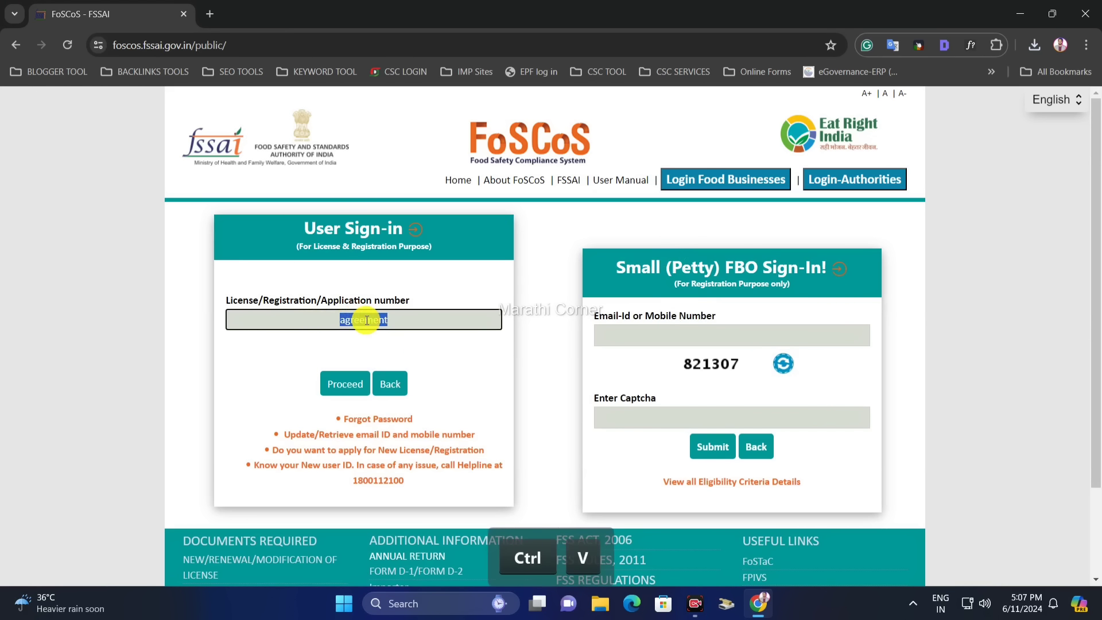
key(ctrl+BackSpace)
key(BackSpace)
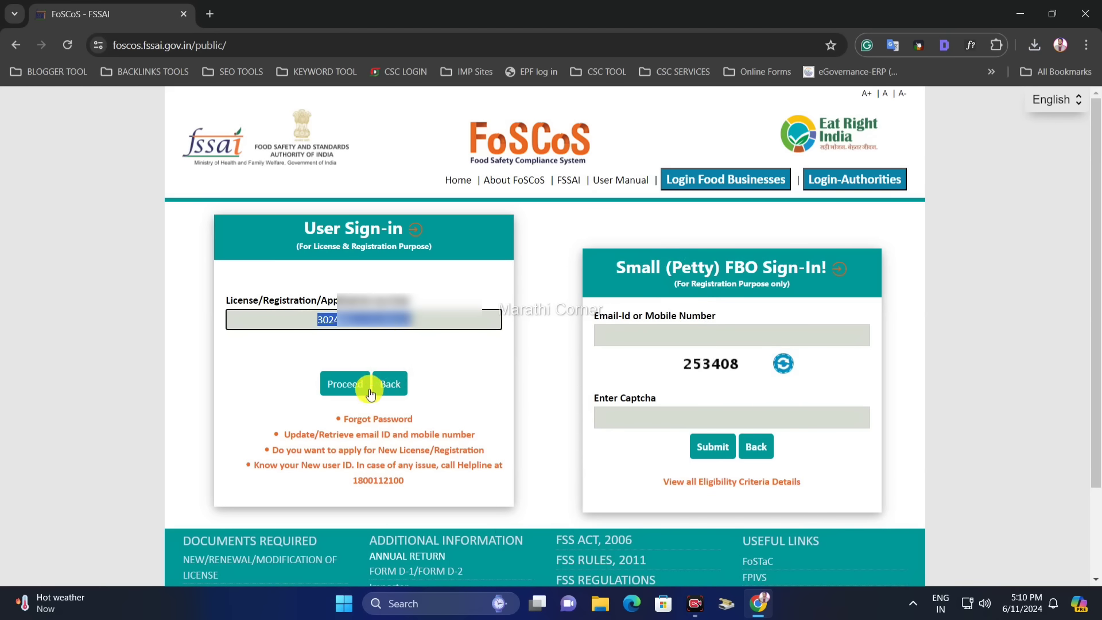
click(369, 391)
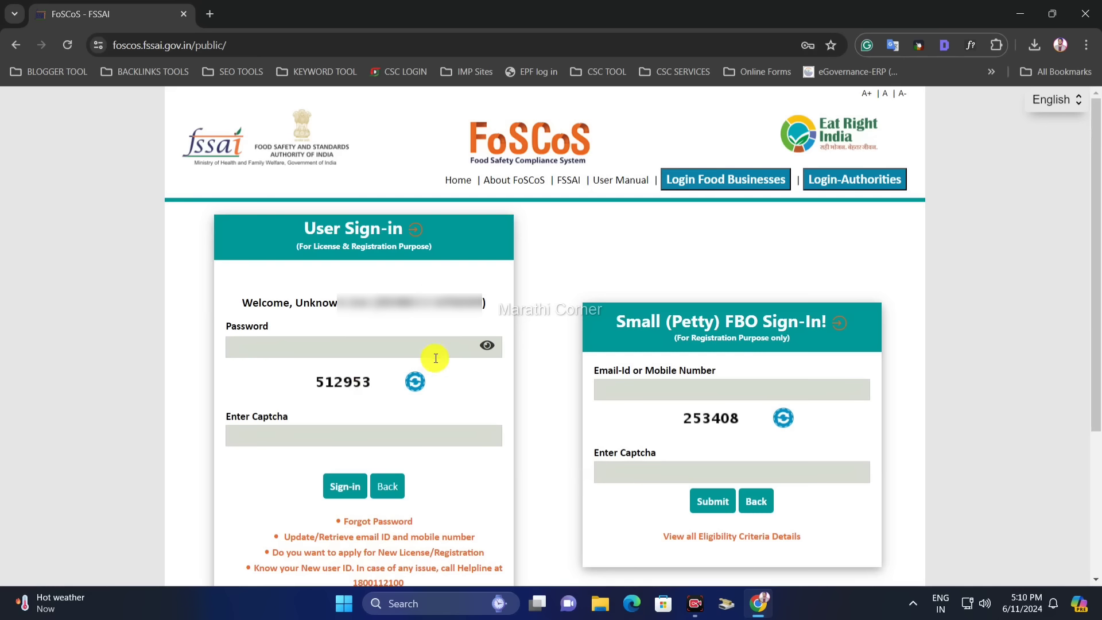
Enter the account password and the captcha, then sign in to the FBO Dashboard.
click(311, 351)
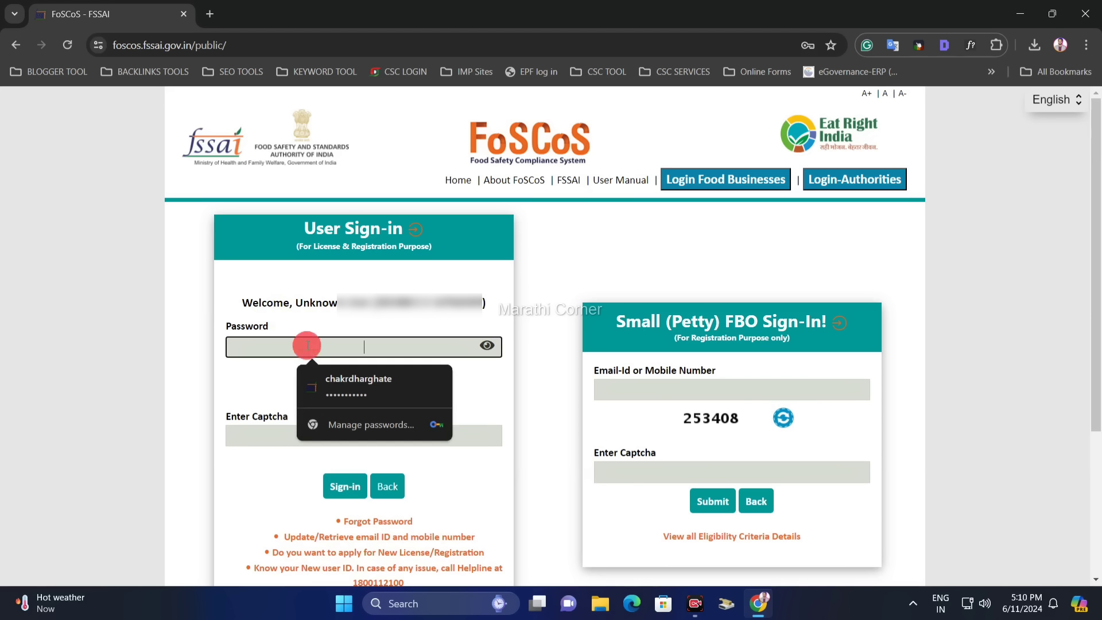
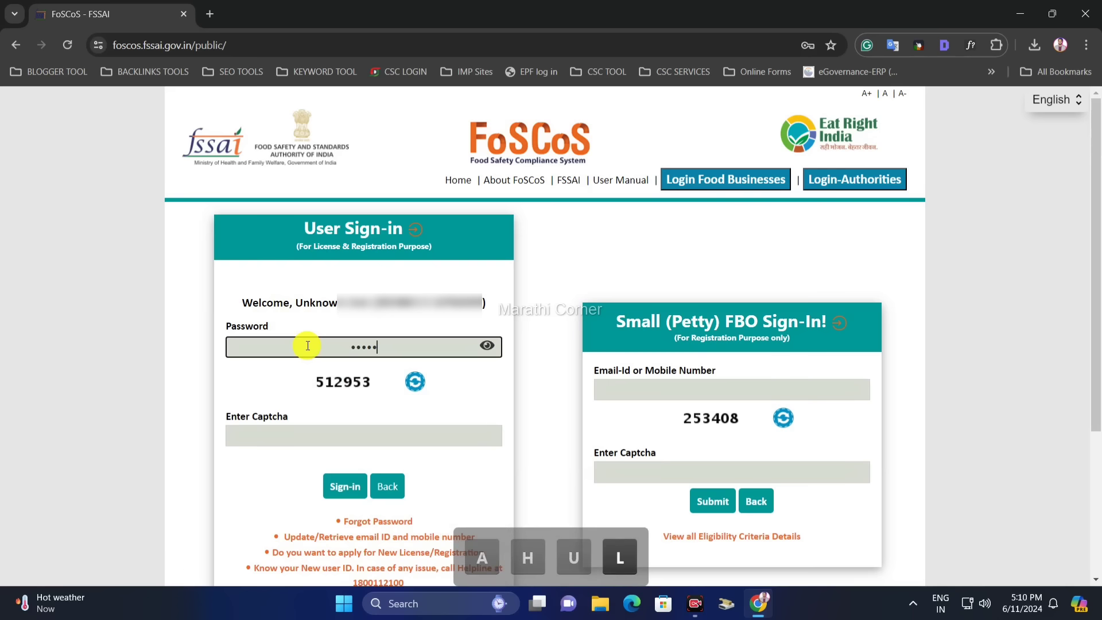
click(288, 435)
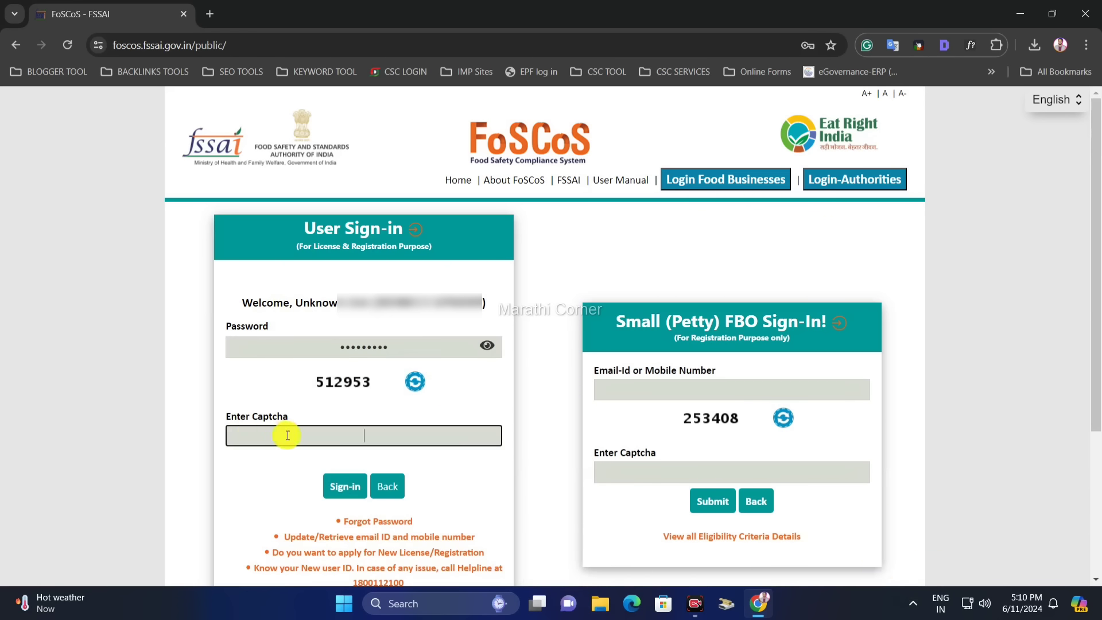
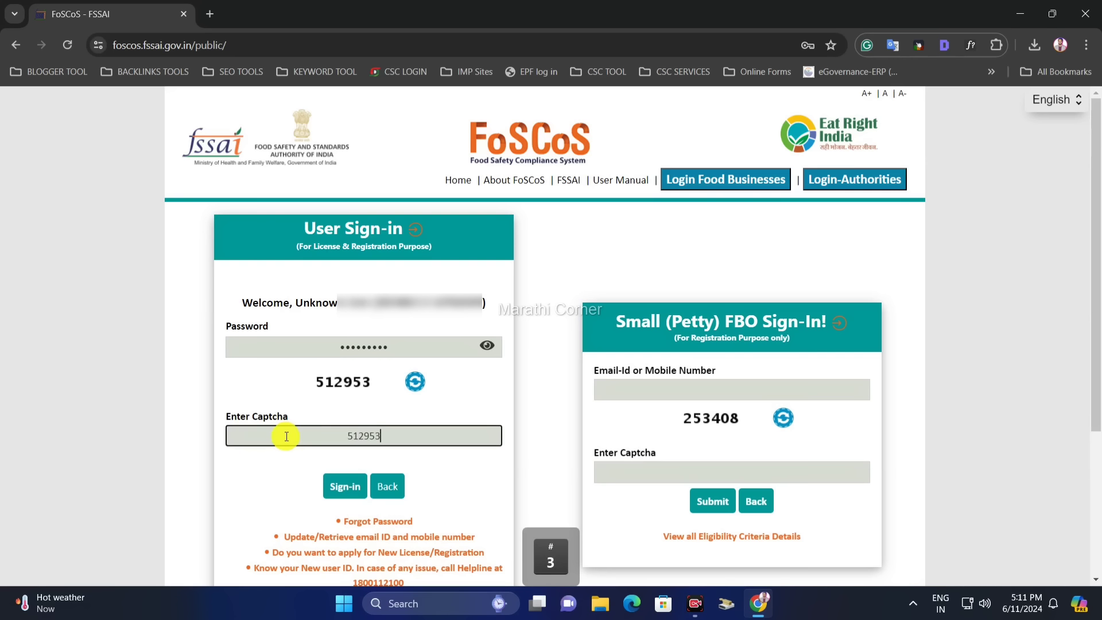
click(339, 485)
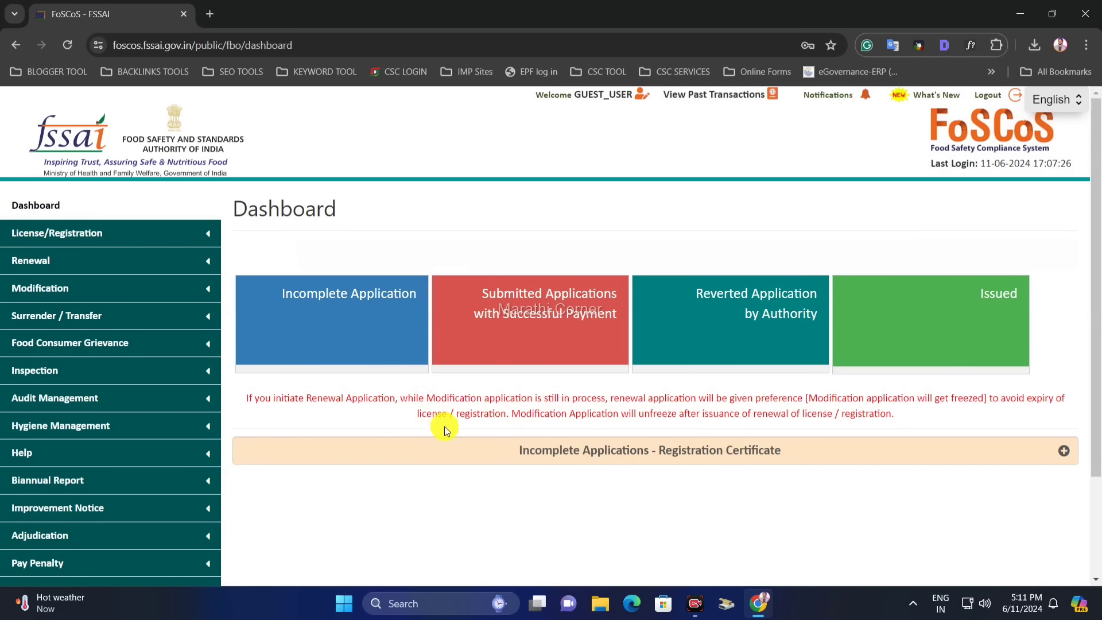
Expand the incomplete and submitted Registration Certificate application lists and check the application's processing status.
click(559, 451)
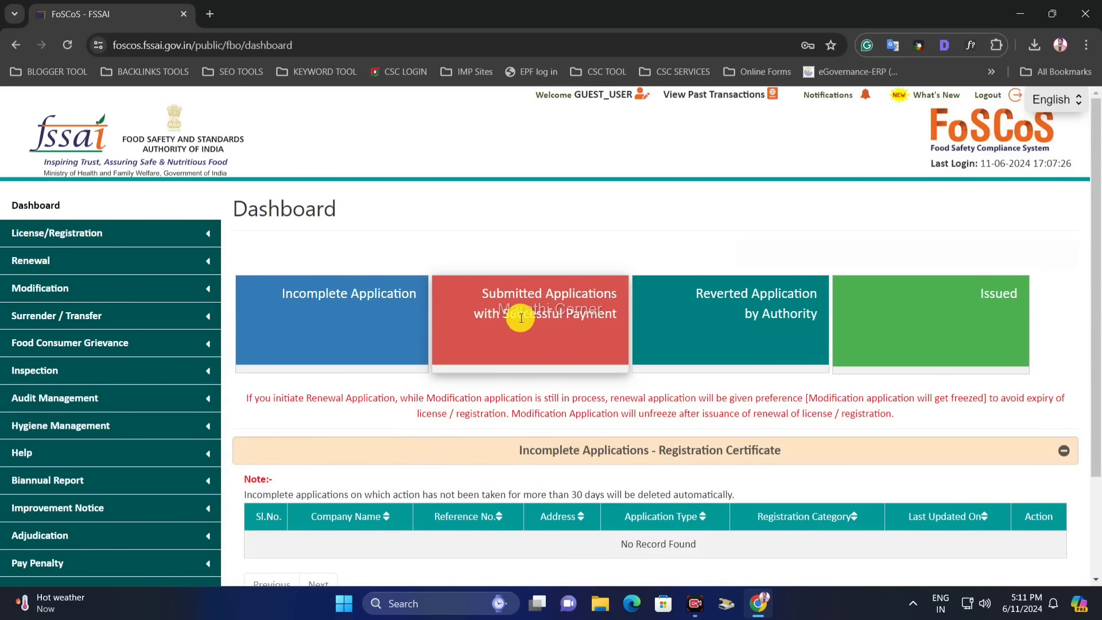
drag(511, 295, 590, 315)
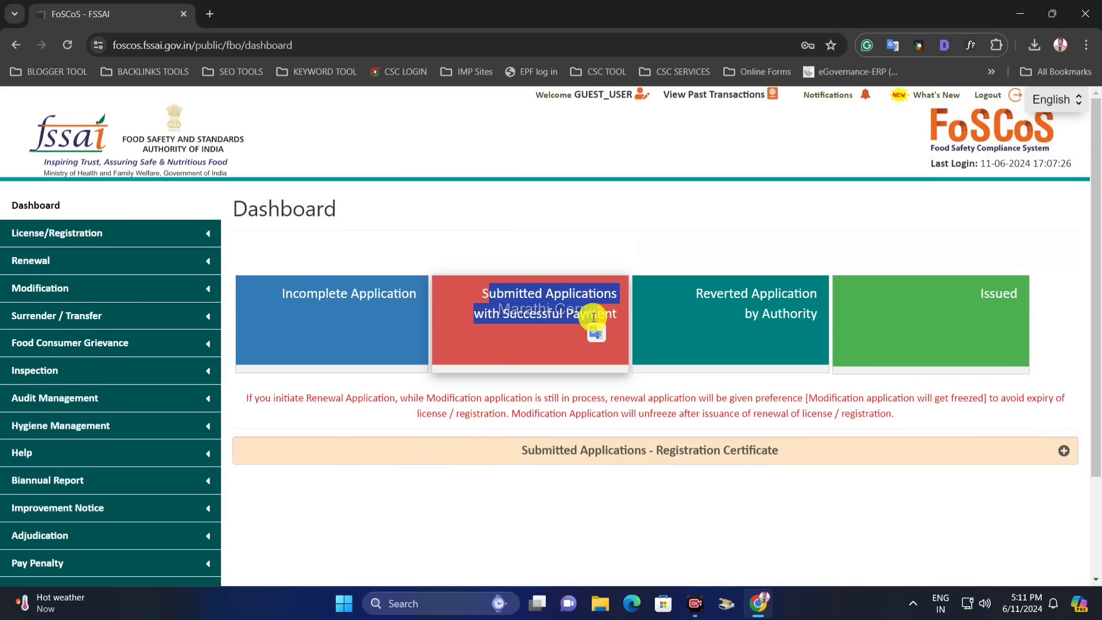
click(499, 316)
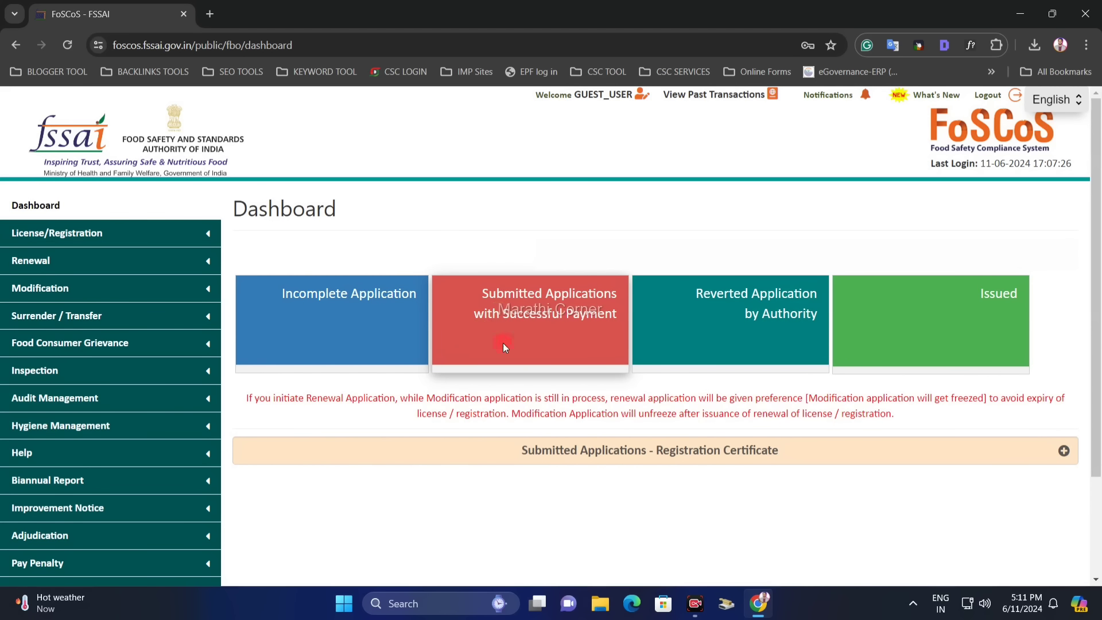
click(601, 448)
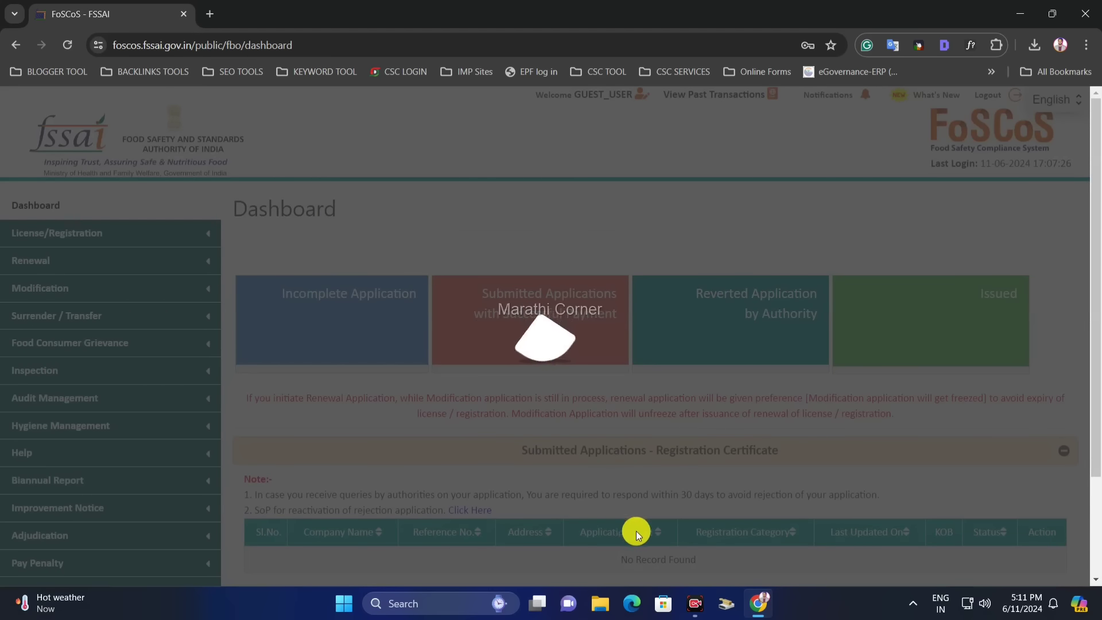
scroll(564, 507, down, 3)
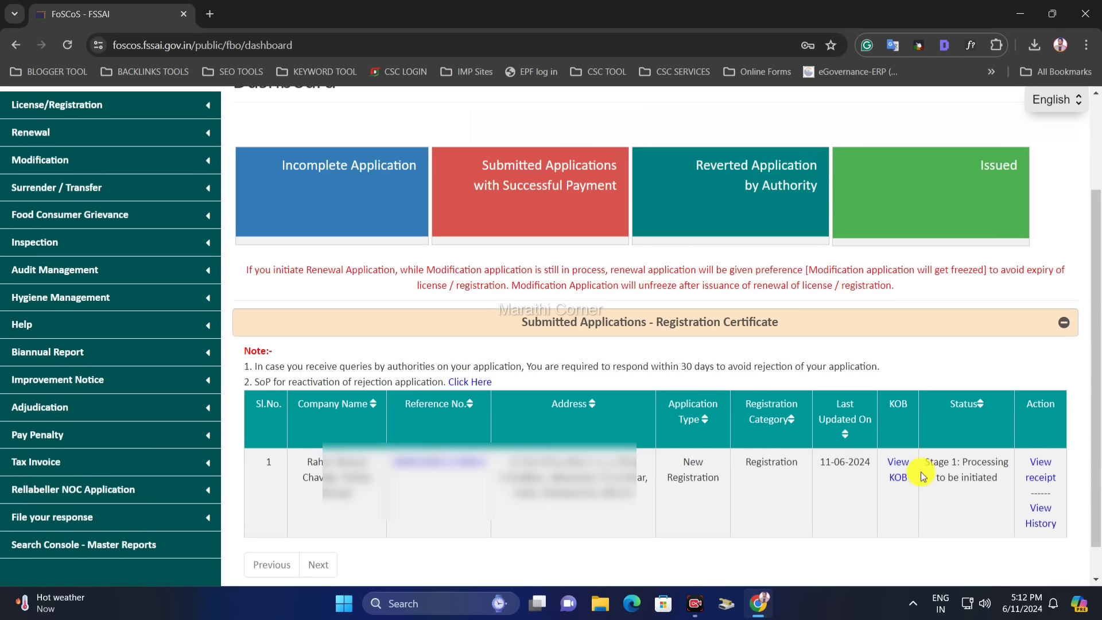
drag(934, 467, 983, 467)
click(954, 477)
click(977, 469)
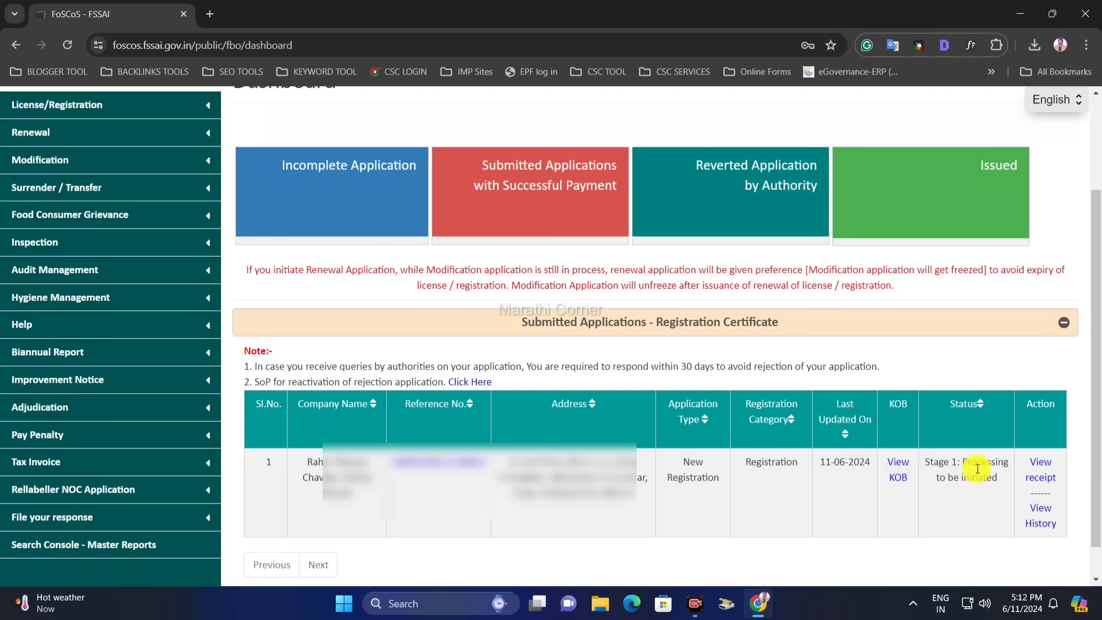
Show the Reverted Applications tile and expand its registration list, which is still empty.
click(739, 215)
double_click(739, 214)
click(739, 214)
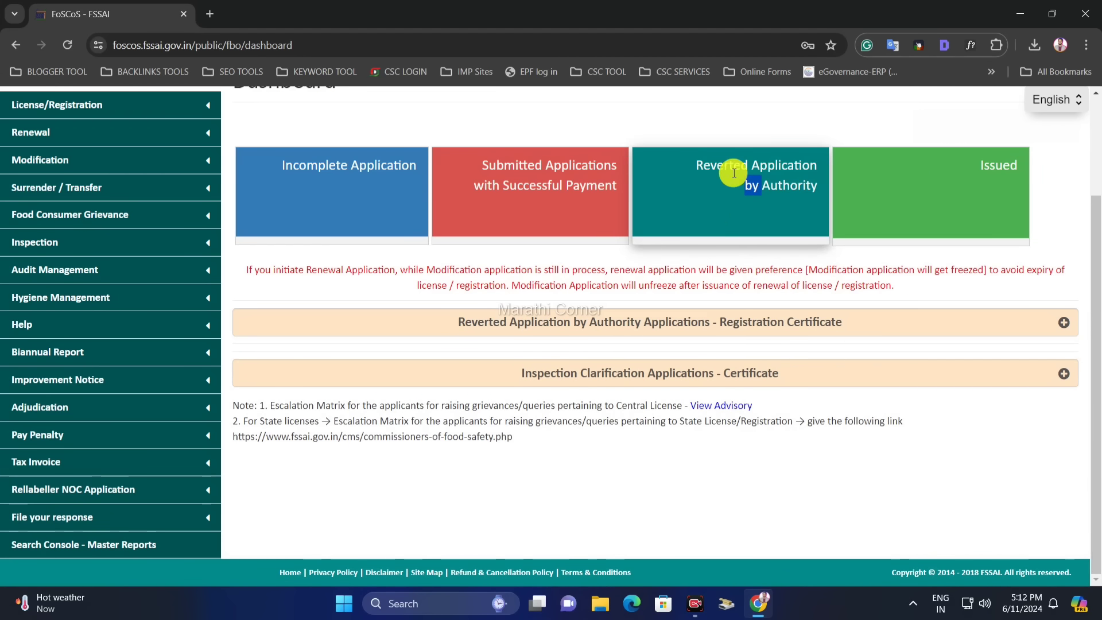
drag(717, 167, 781, 169)
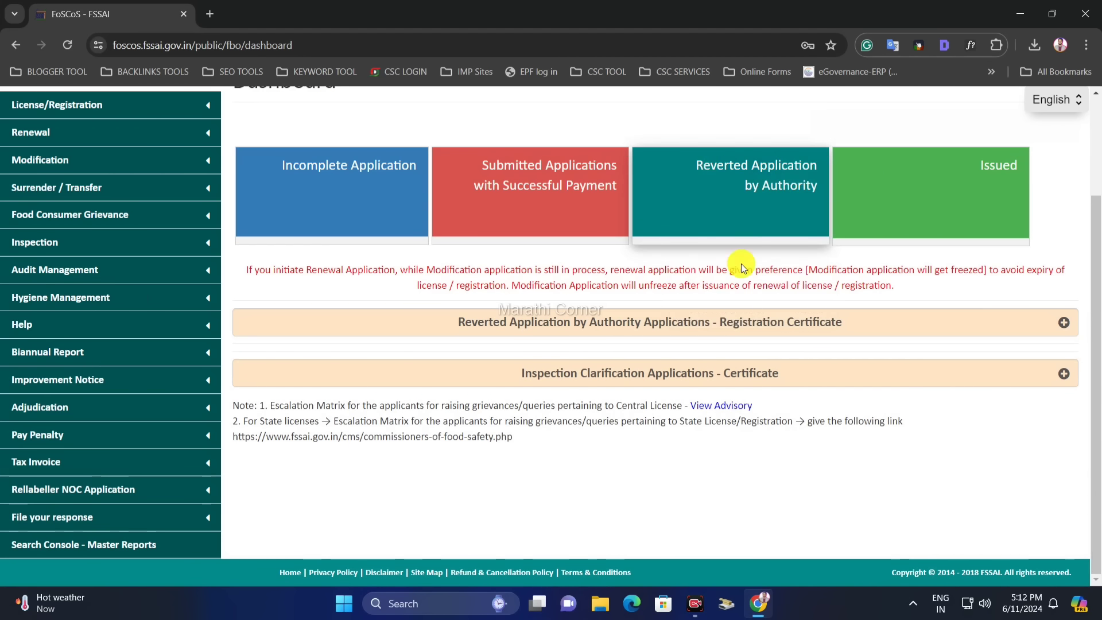
click(755, 326)
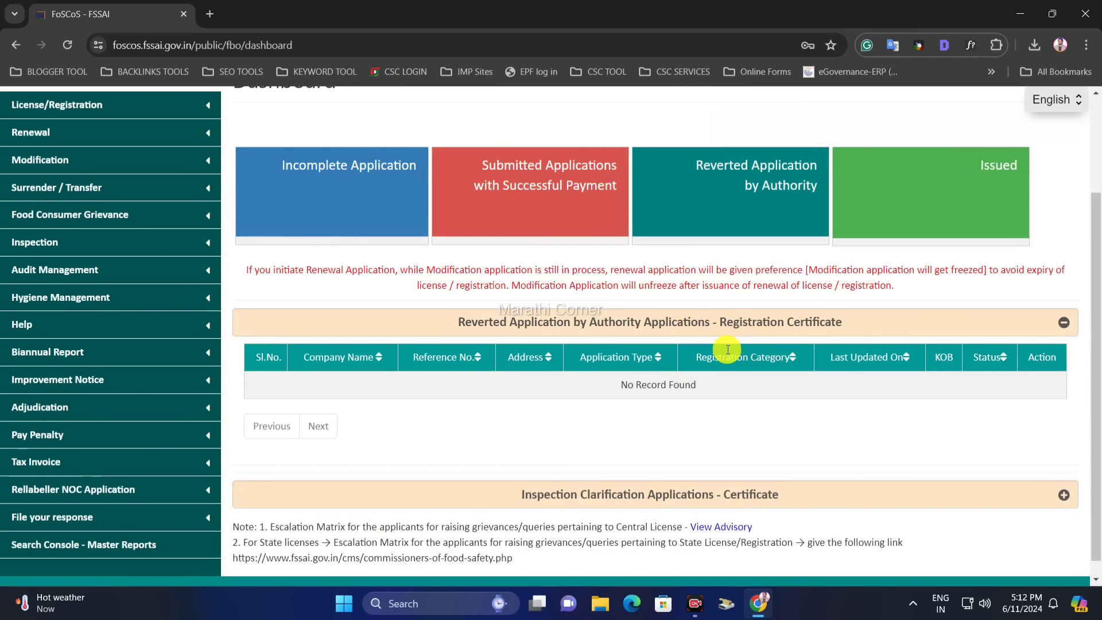
scroll(755, 377, down, 1)
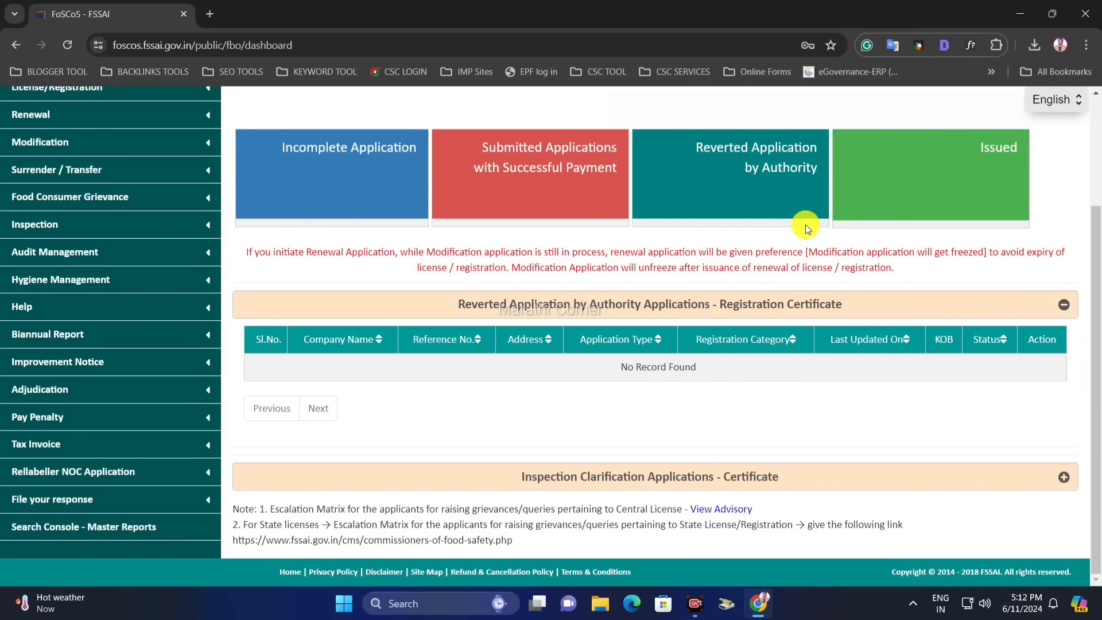
Show the Issued tile and expand the Issued - Registration Certificate list, which has no record yet.
click(901, 180)
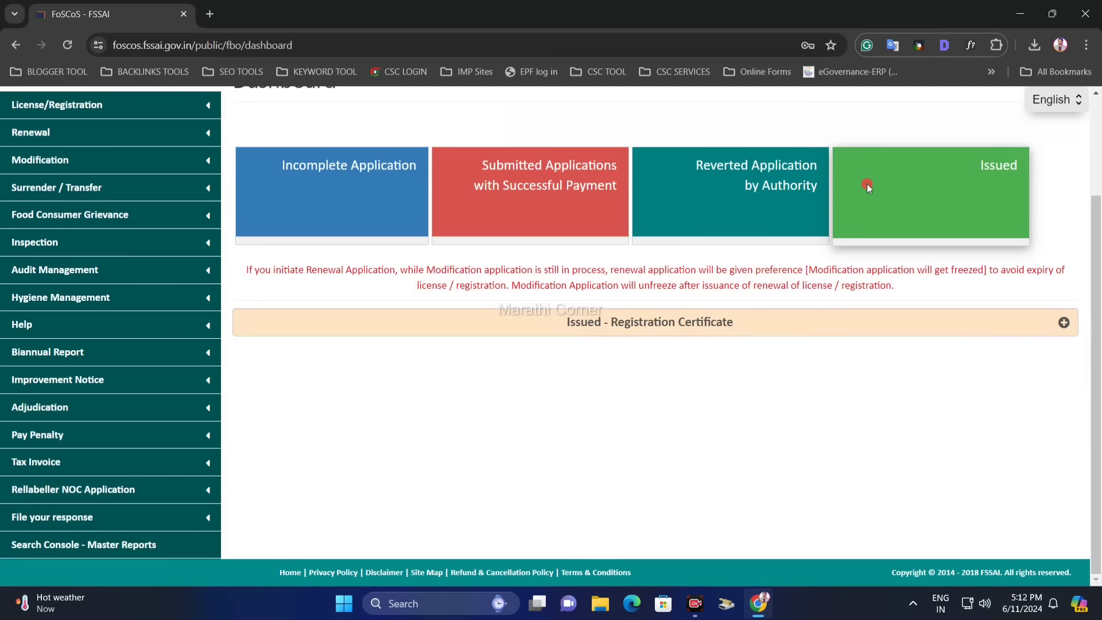
click(838, 316)
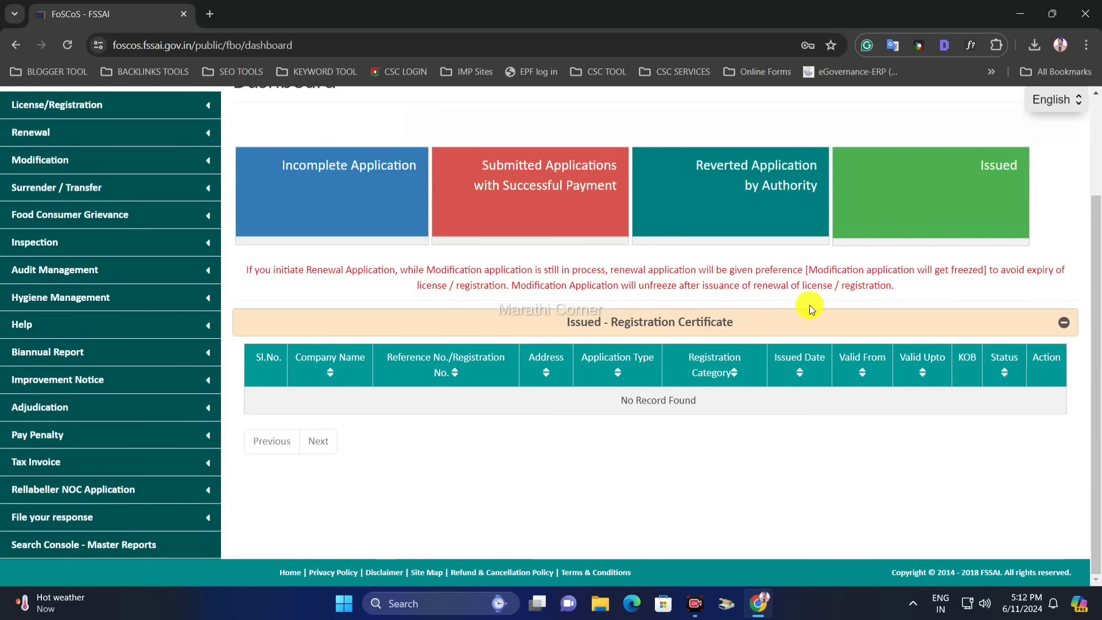
click(941, 185)
click(844, 326)
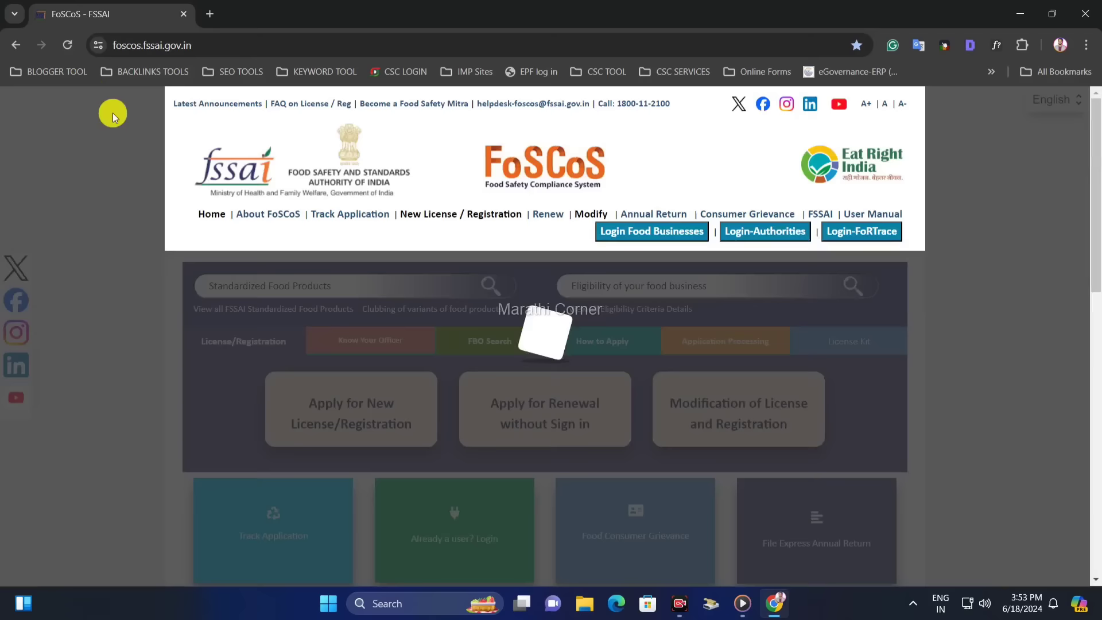
Close the social-media popup and sign in with the pasted registration number, password and captcha.
click(545, 454)
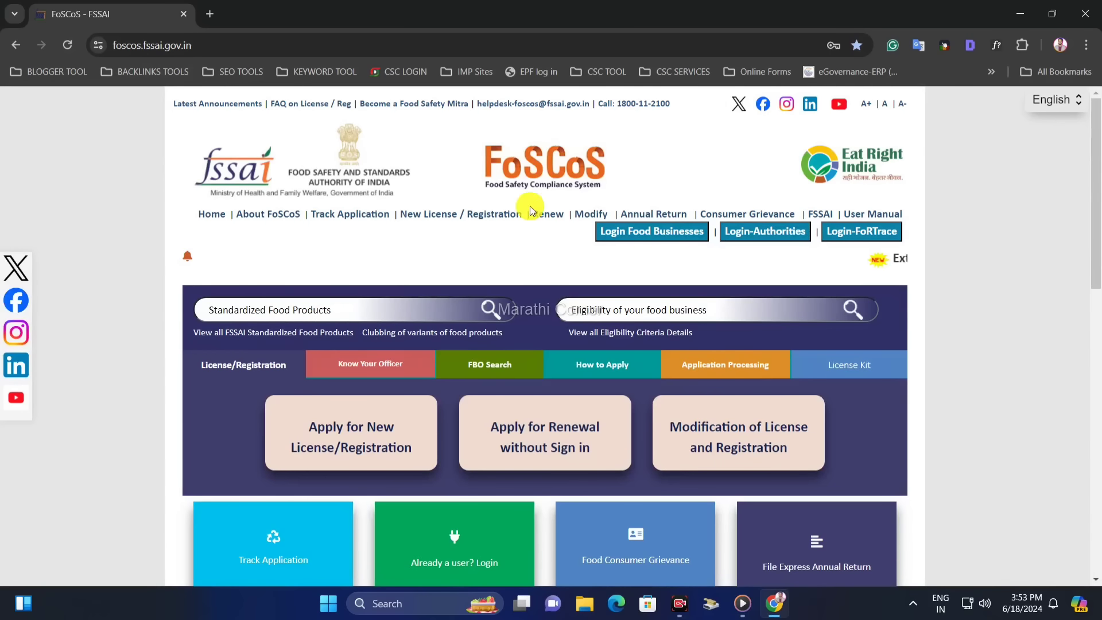
click(649, 237)
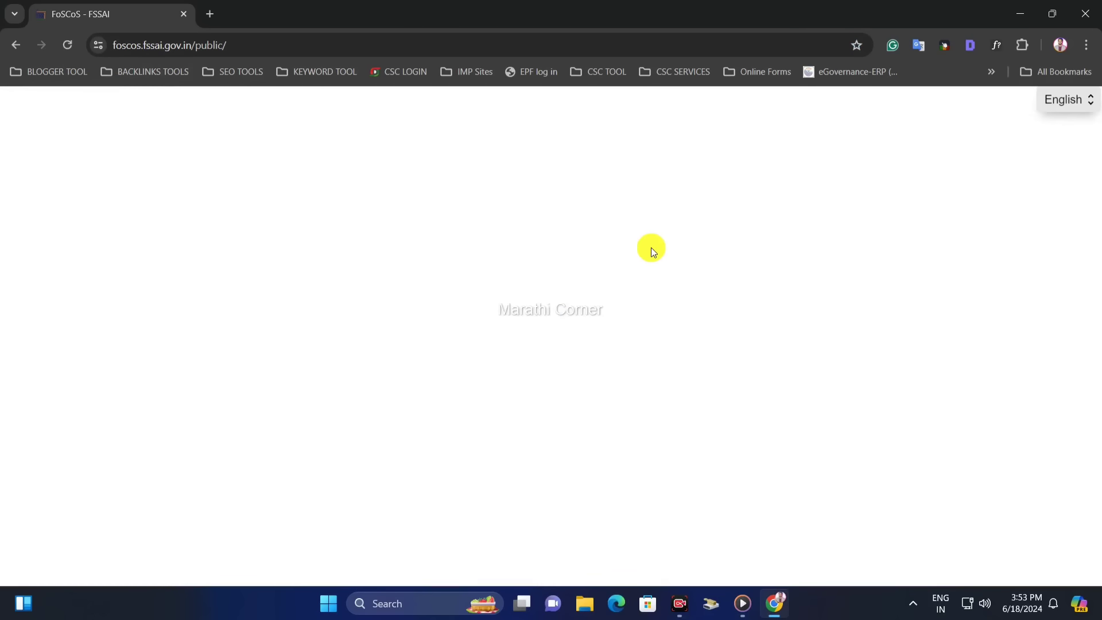
click(273, 320)
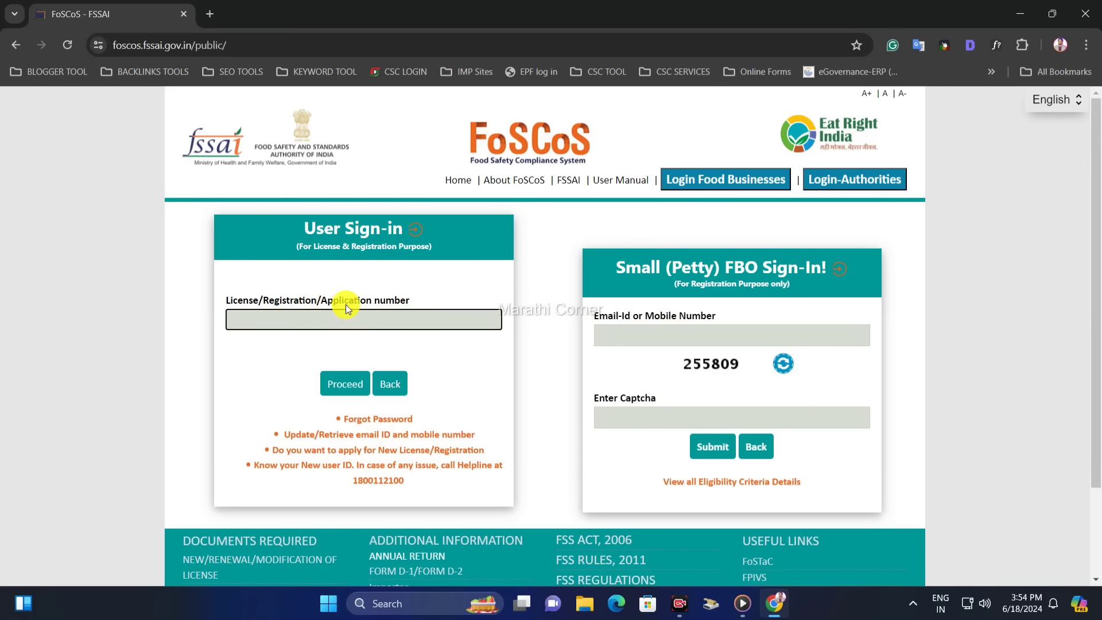
key(ctrl)
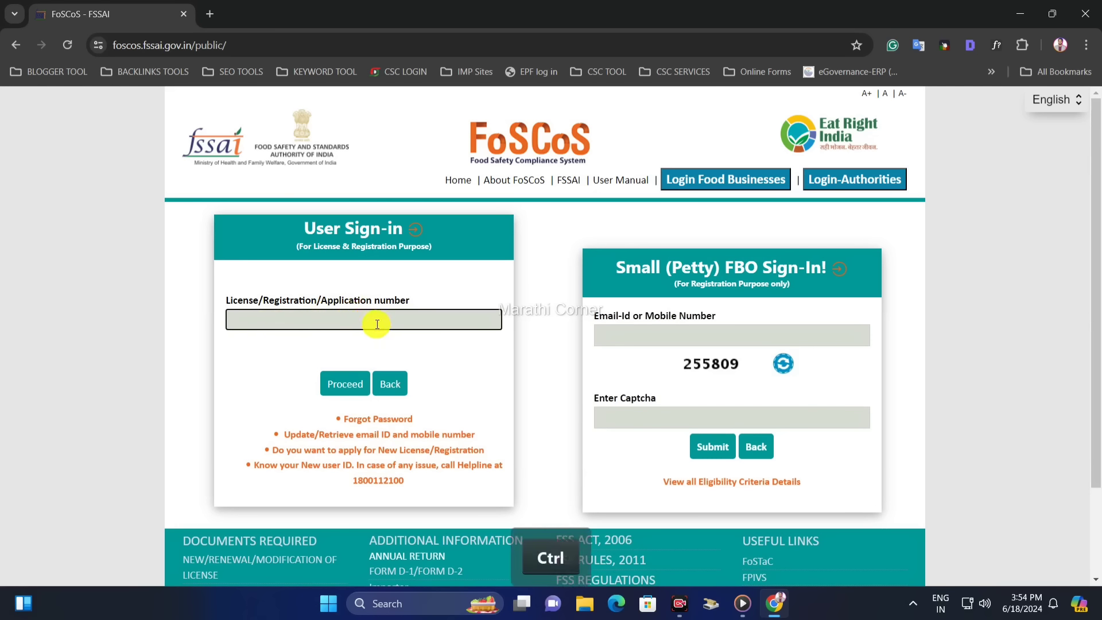
key(ctrl+v)
click(341, 381)
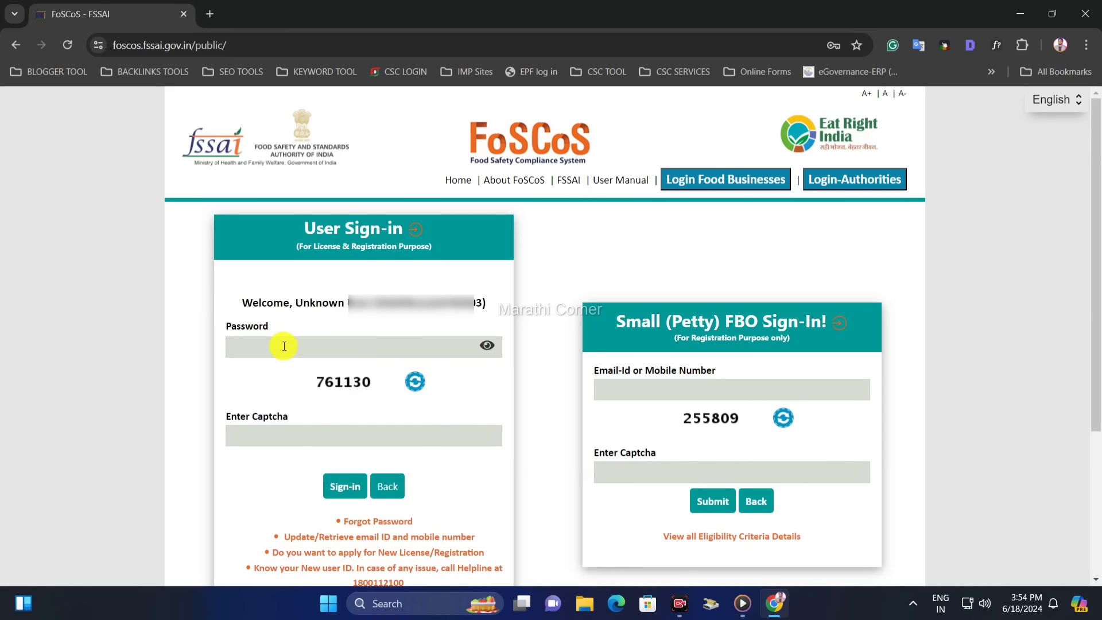
click(319, 432)
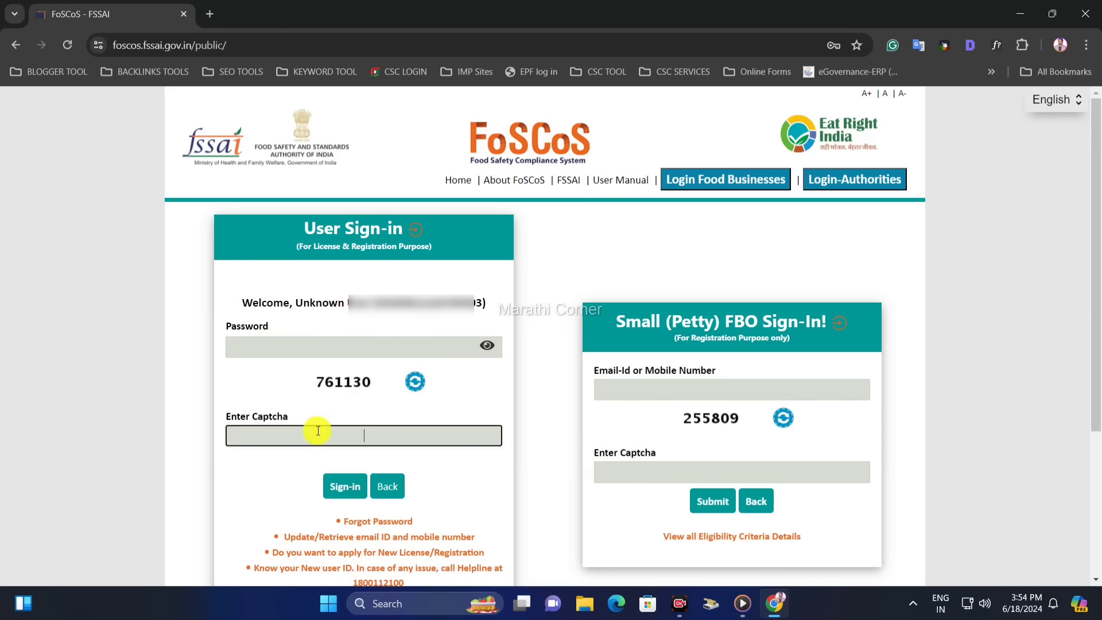
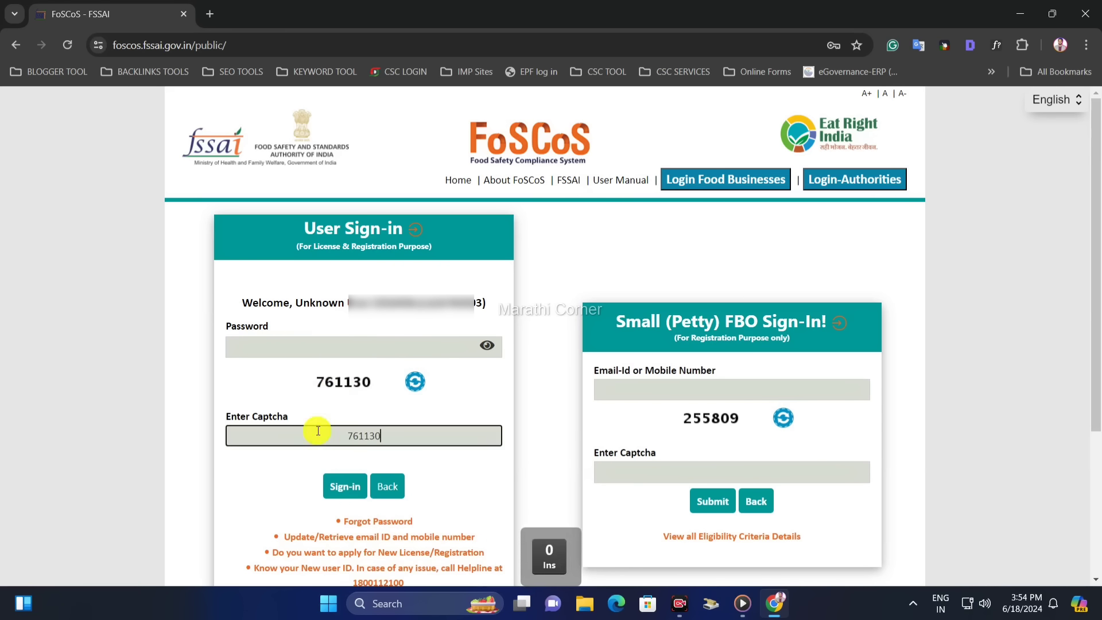
click(343, 486)
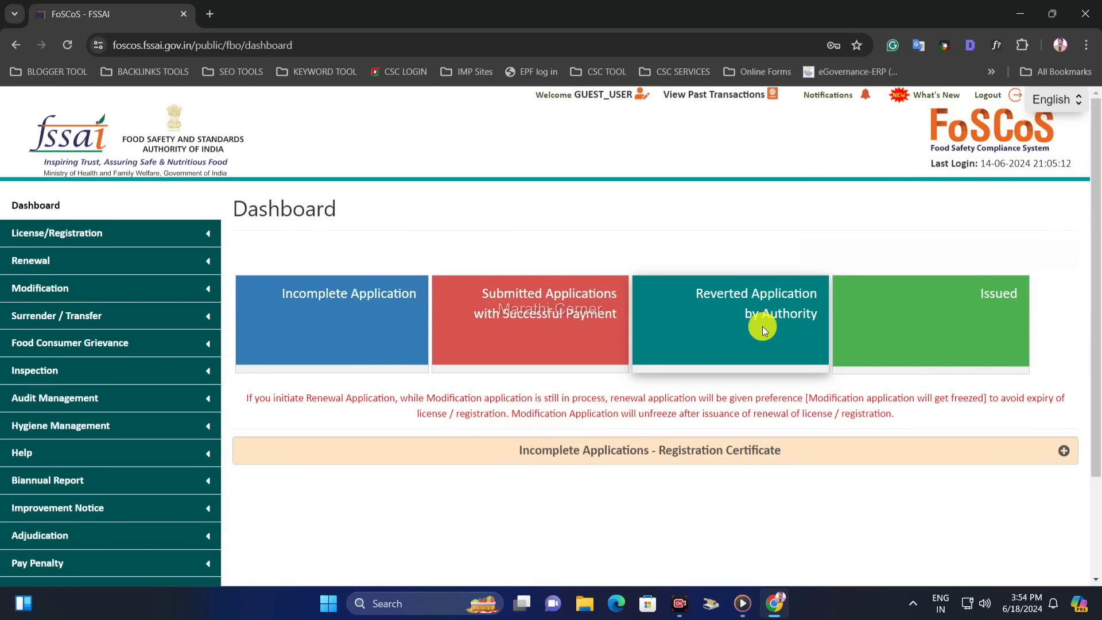
Expand Issued - Registration Certificate, see validity 13-06-2024 to 12-06-2029, and open the certificate PDF via its reference link.
click(728, 322)
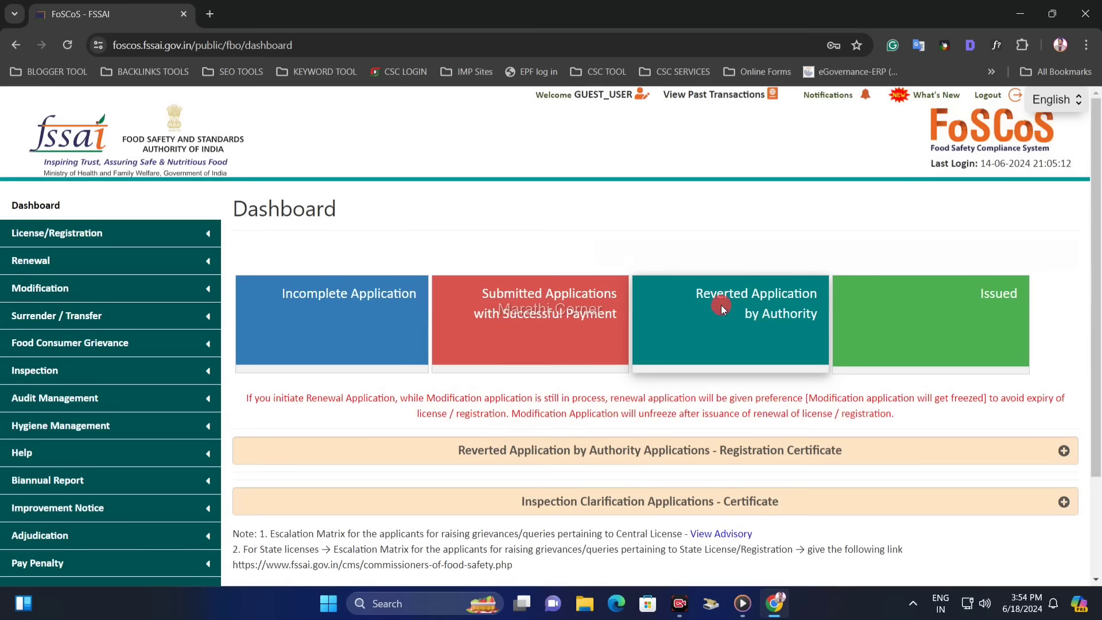
click(928, 307)
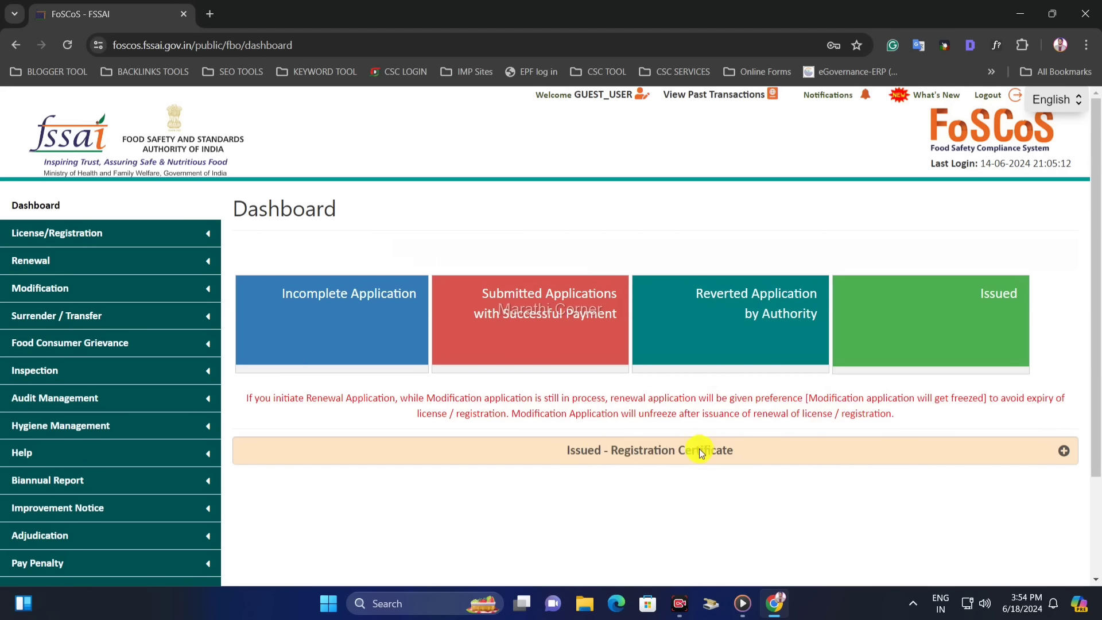
scroll(698, 448, down, 2)
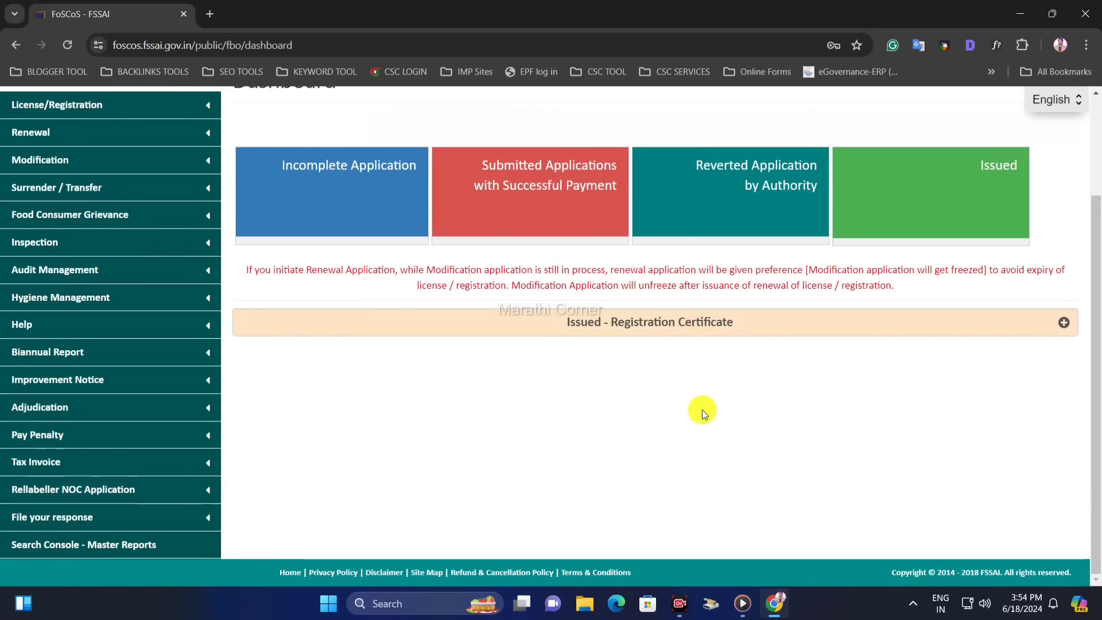
click(672, 324)
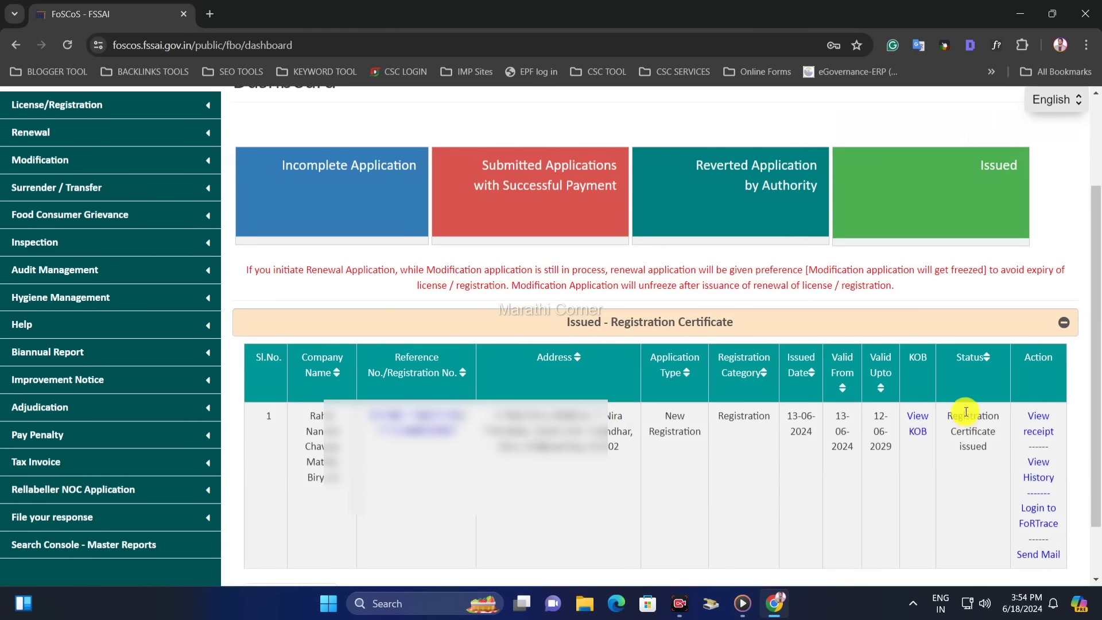
click(983, 359)
drag(945, 415, 998, 447)
click(988, 452)
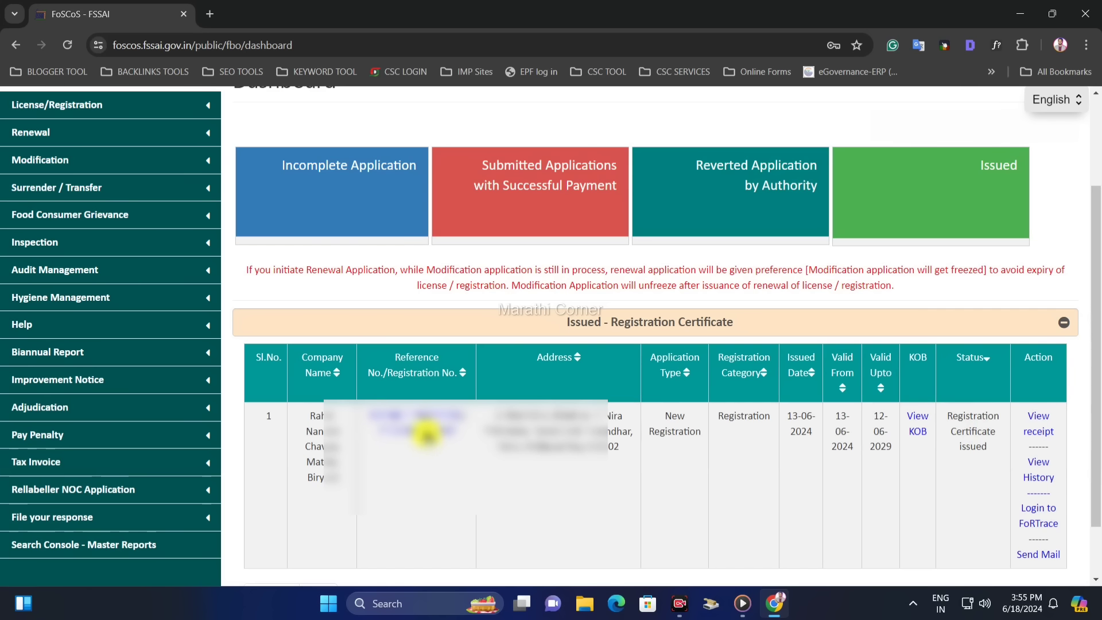
click(427, 434)
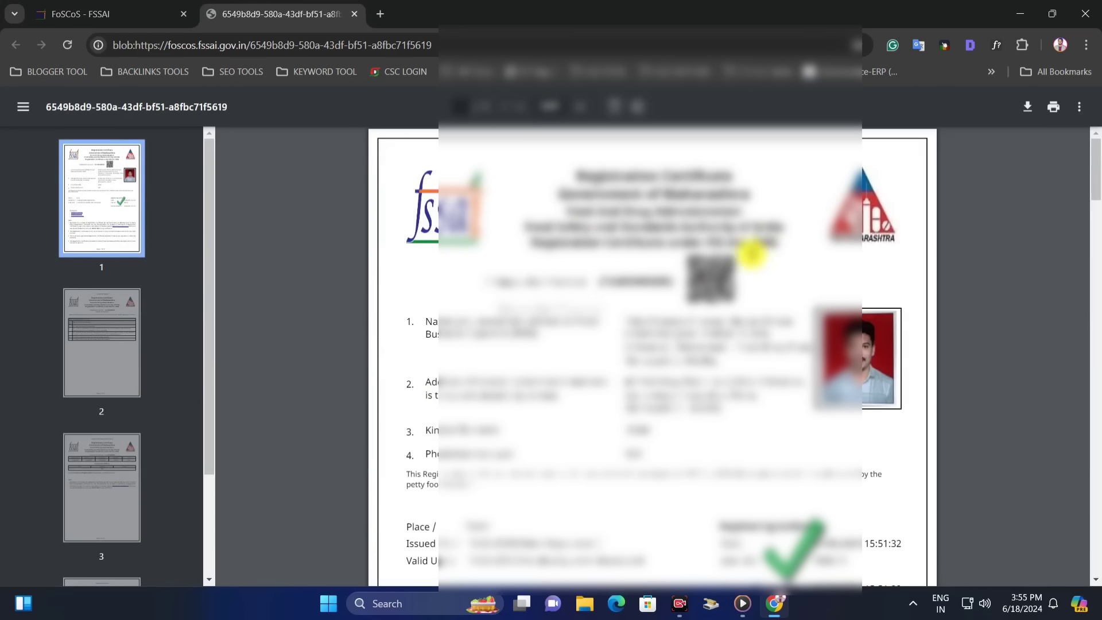
Scroll the certificate PDF past the Notes to the page 2 annexure table of five food categories.
scroll(752, 253, down, 8)
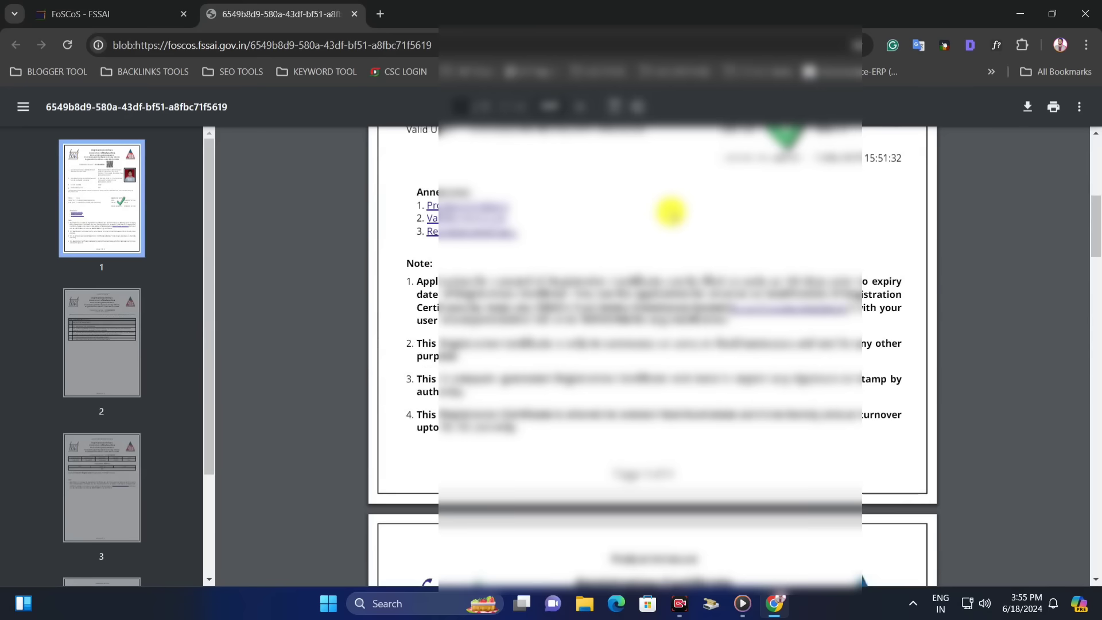
scroll(670, 212, down, 8)
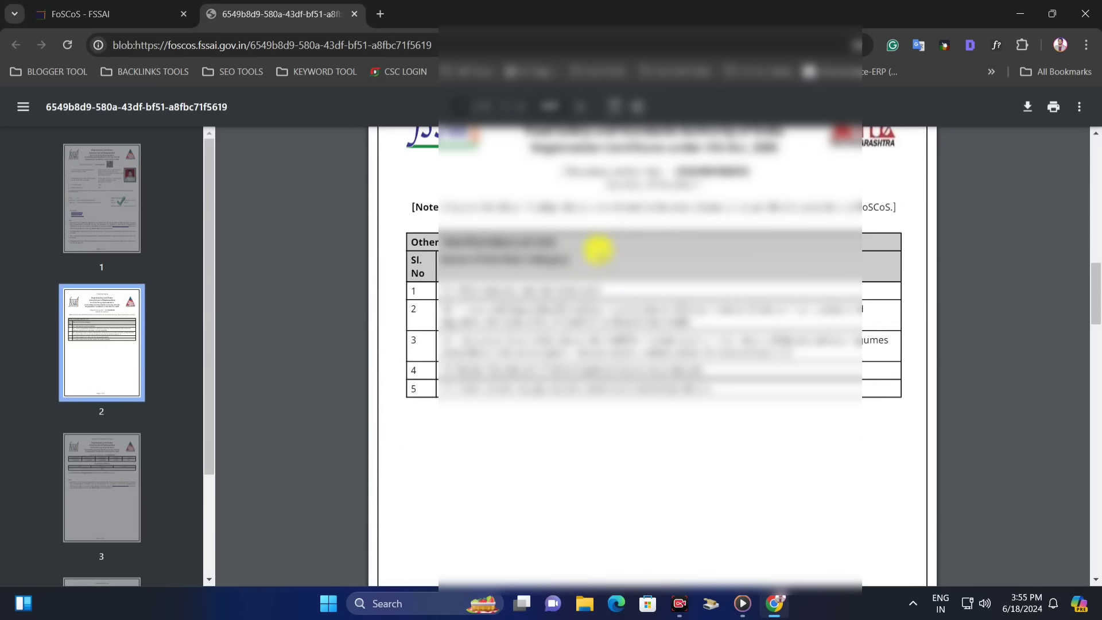